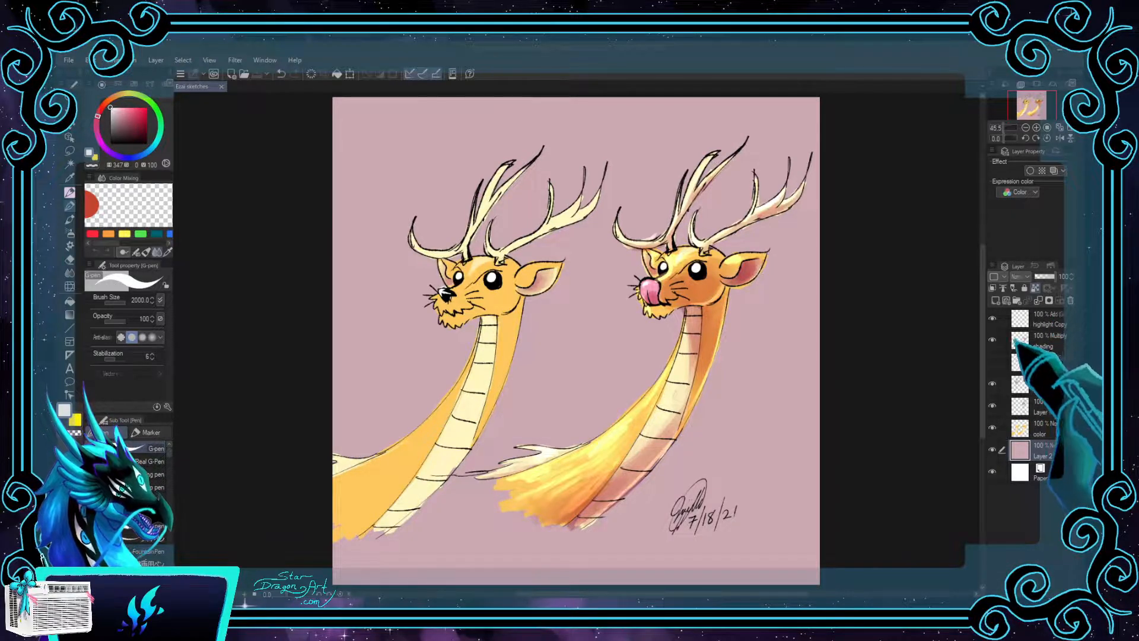
Step: Compare the drawing with and without the Multiply shading layer and the highlight copy layer by toggling each one's visibility
click(993, 341)
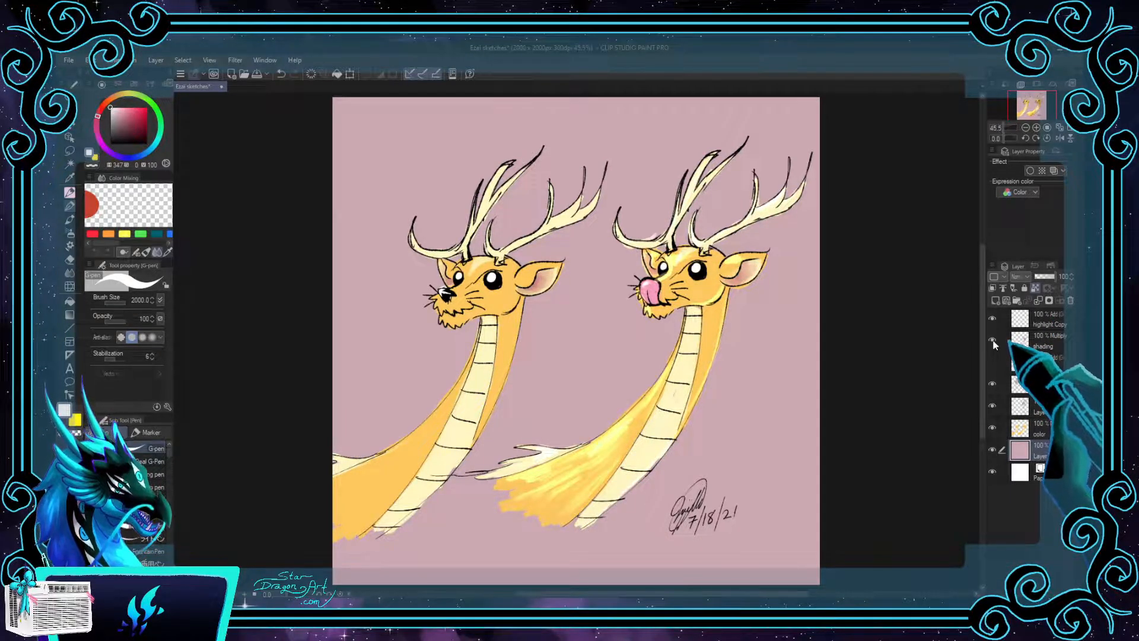
click(993, 341)
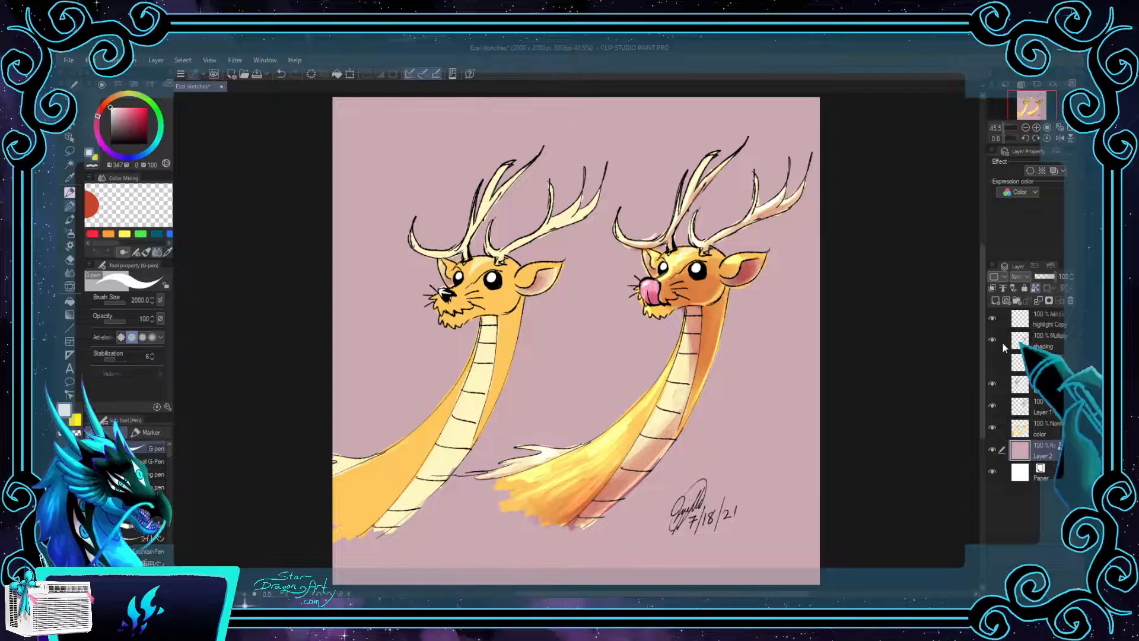
click(993, 339)
click(992, 339)
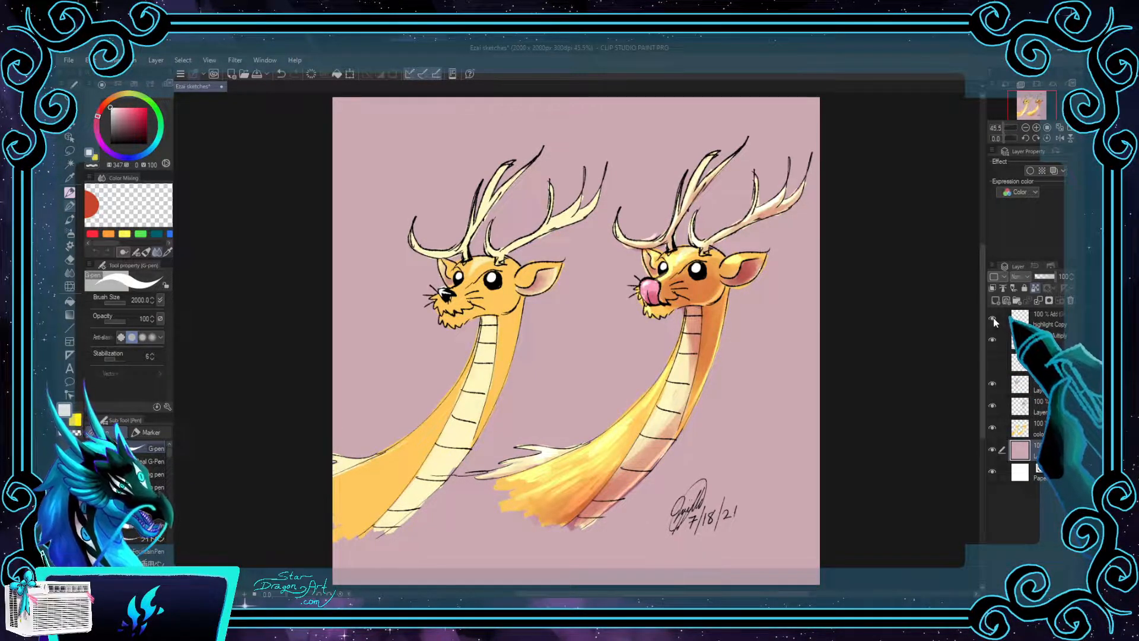
click(992, 319)
click(992, 319)
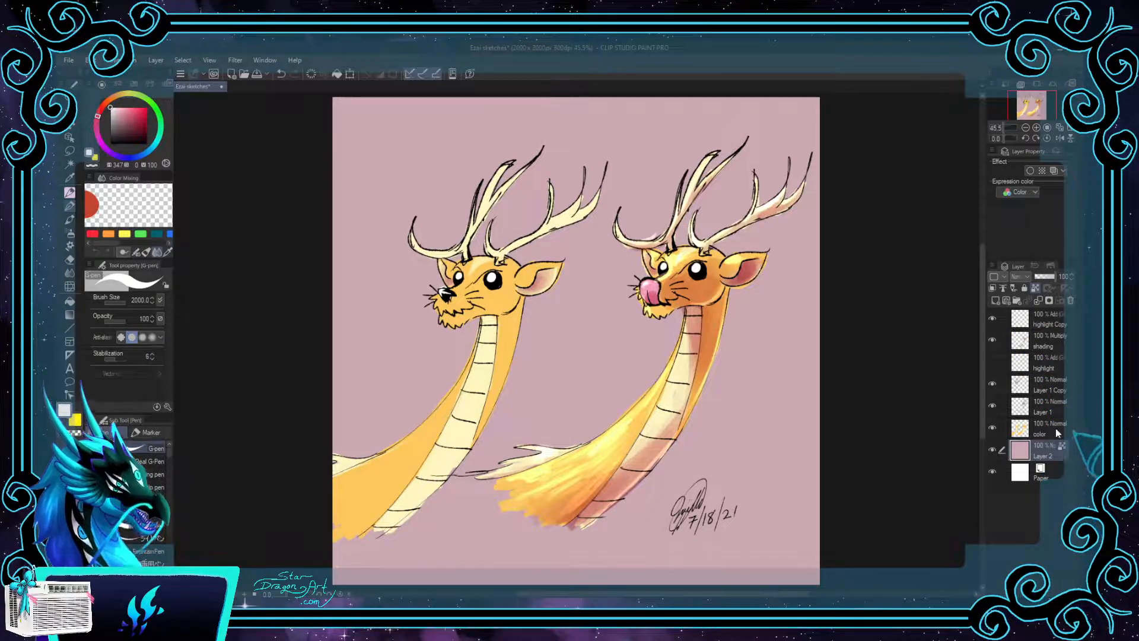
Step: Sample the orange body color of the unshaded creature and add a new layer directly above the color layer
click(1052, 430)
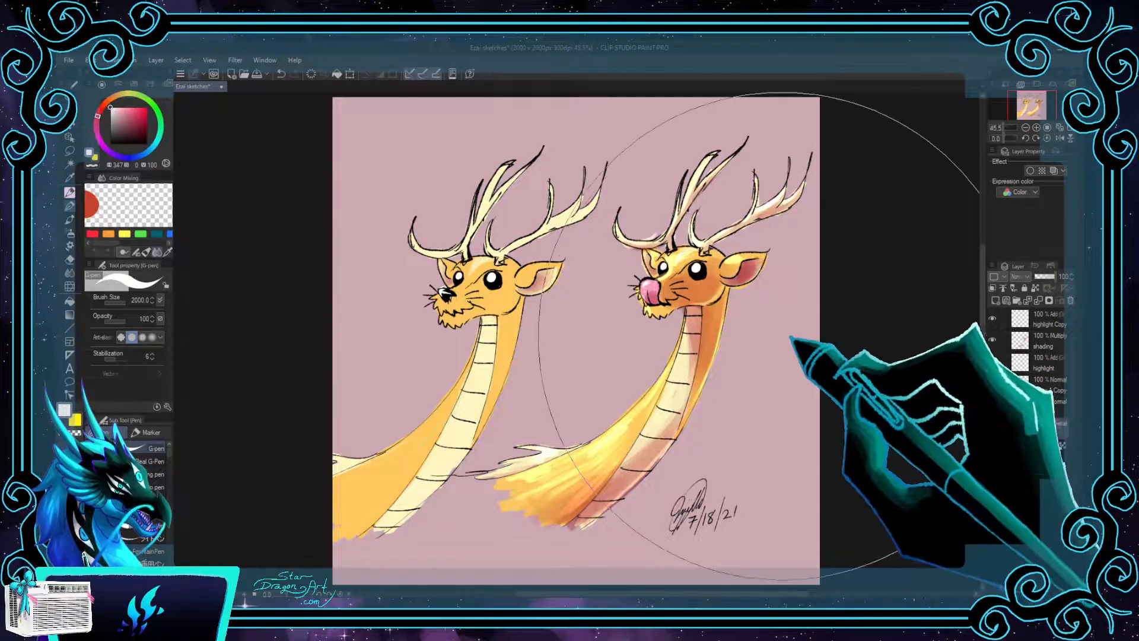
drag(724, 313, 777, 320)
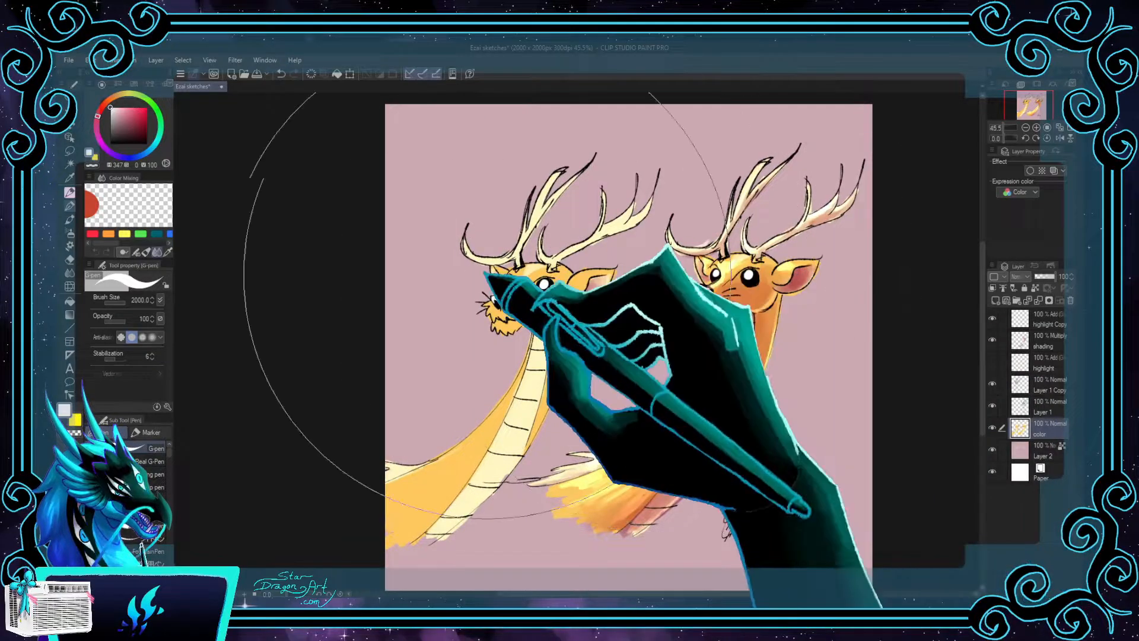
key(alt)
alt+click(561, 302)
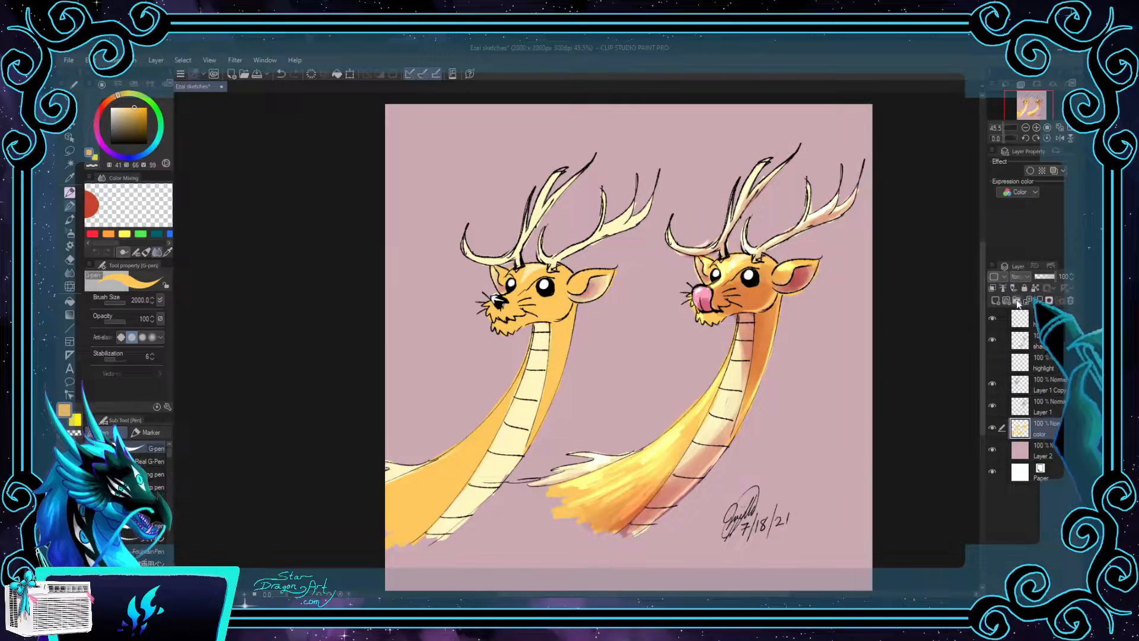
click(1018, 301)
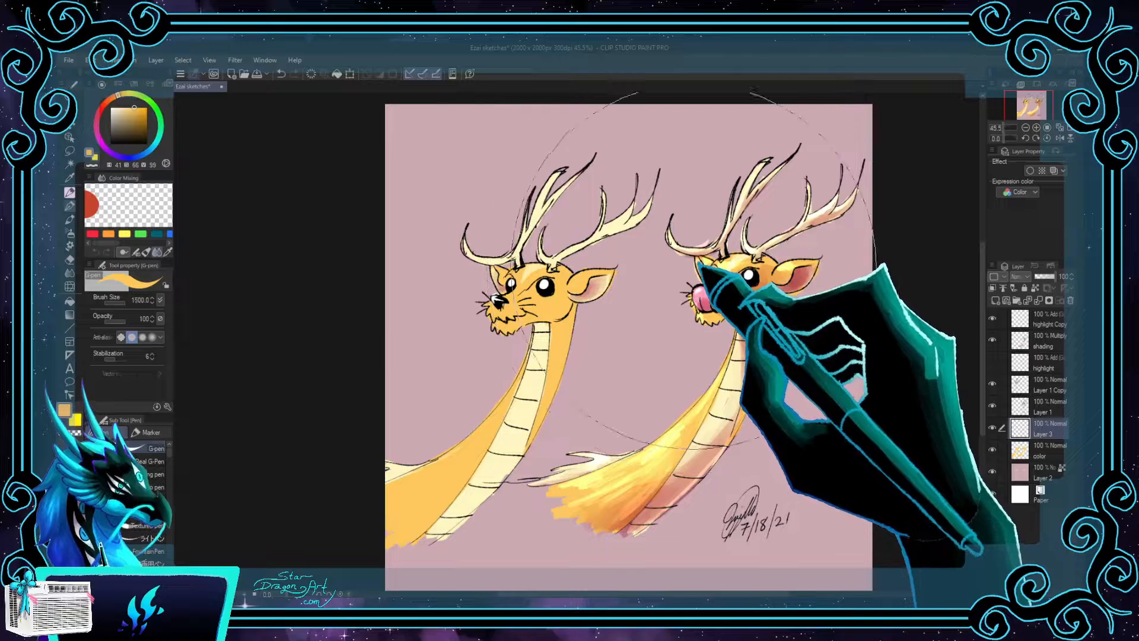
Step: Set the G-pen brush size to 200 and paint a round orange swatch in the canvas's upper-left corner
ctrl+alt+drag(699, 267, 676, 276)
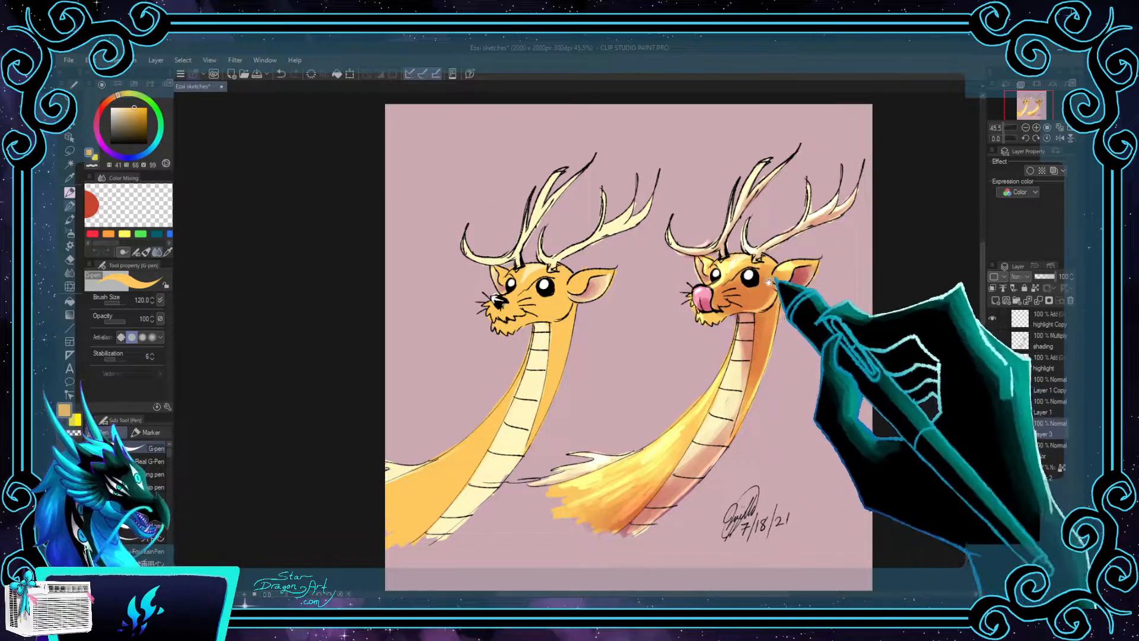
mouse_move(754, 291)
mouse_down()
mouse_move(781, 356)
mouse_move(584, 203)
mouse_up()
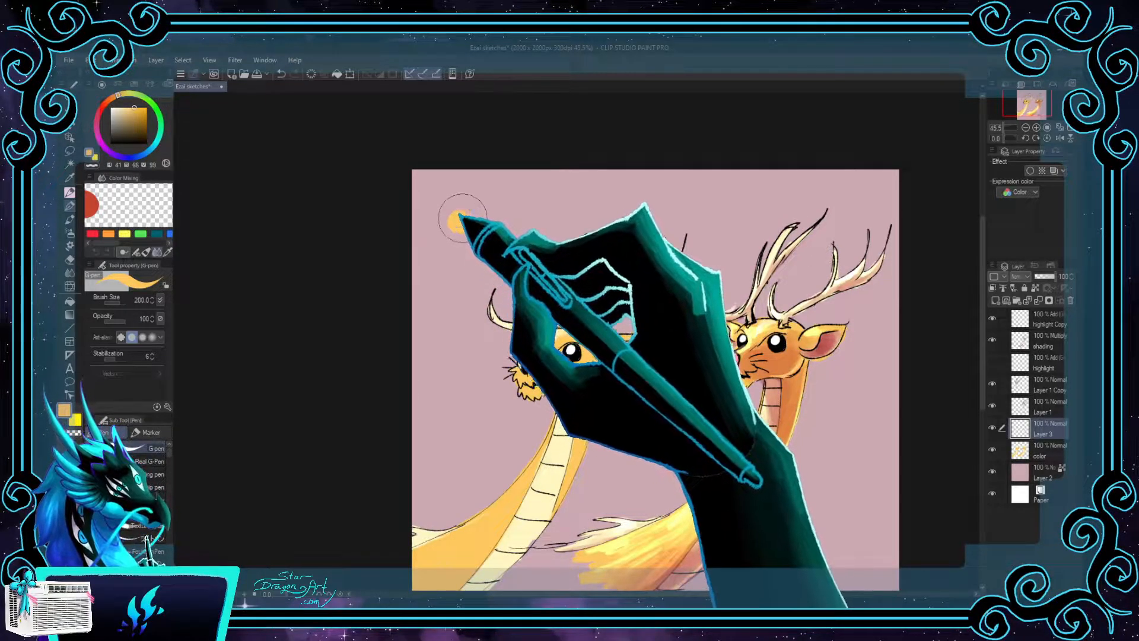
key(])
click(458, 222)
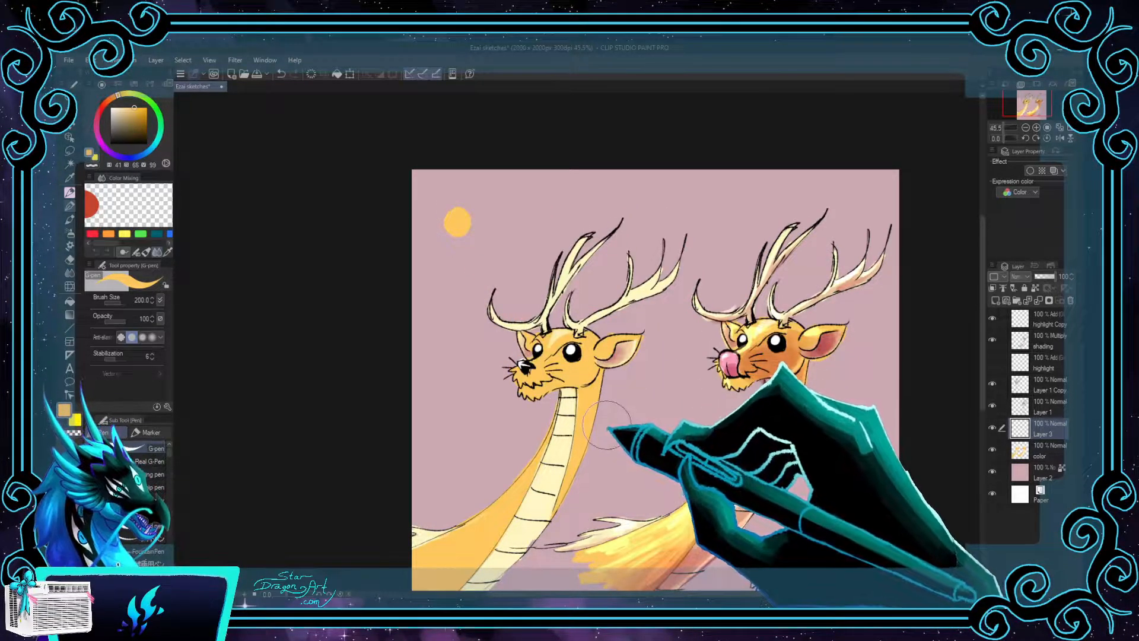
Step: Sample the cream neck color and the pink inner-ear color, painting a swatch of each in a row beside the orange swatch
alt+click(563, 456)
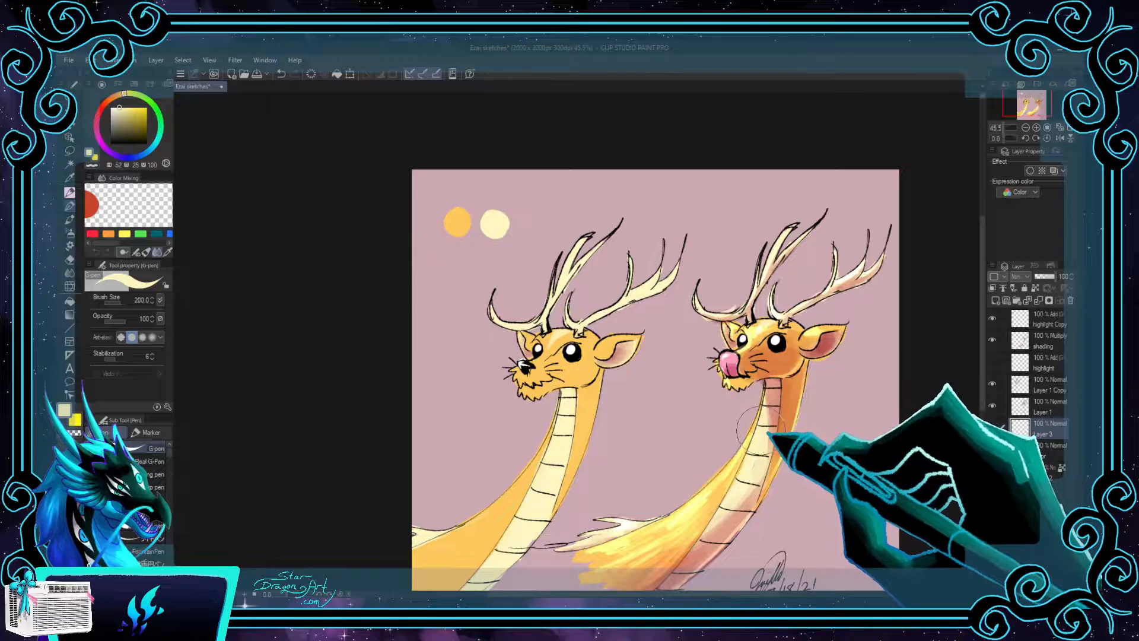
alt+click(620, 355)
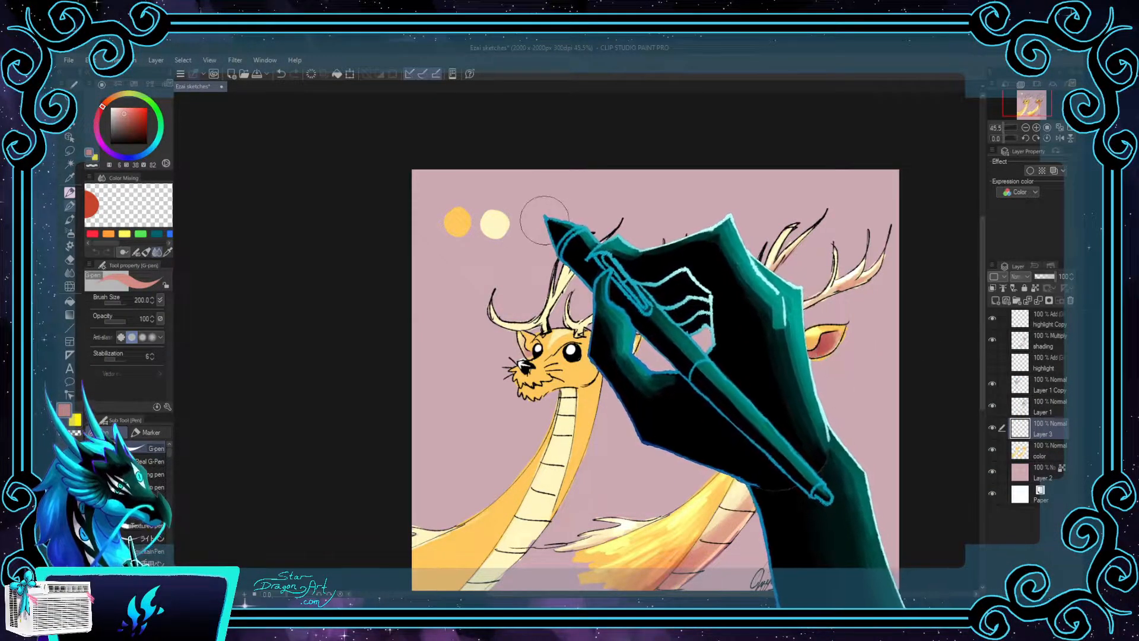
drag(536, 225, 539, 222)
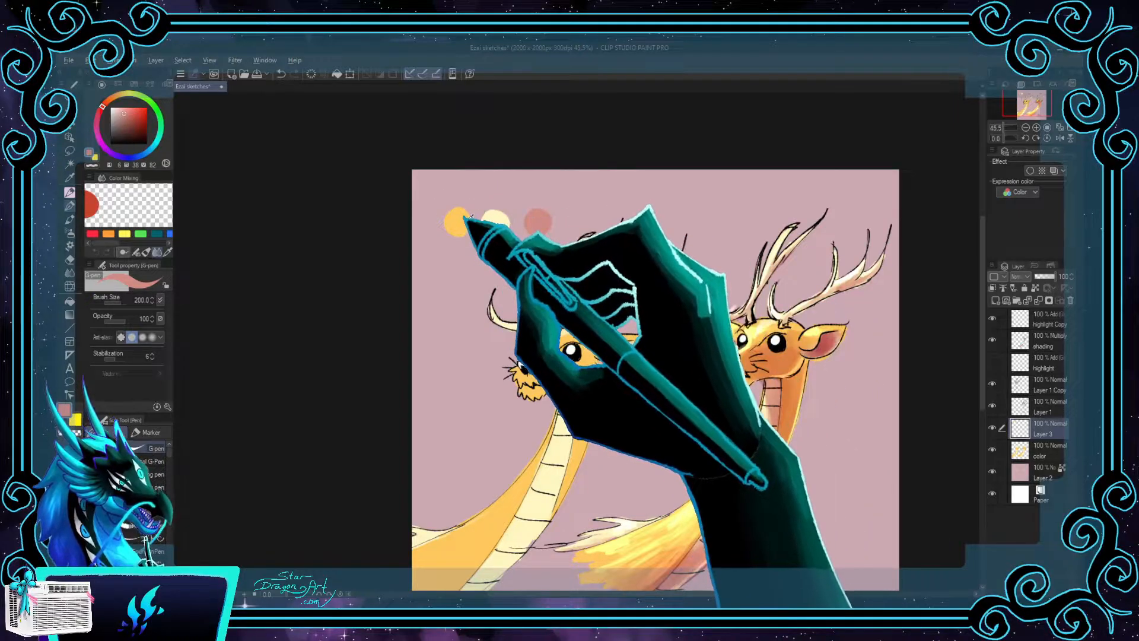
Step: Mix a dark burnt orange from the orange swatch with hue 26, saturation 100 and value 65
alt+click(458, 220)
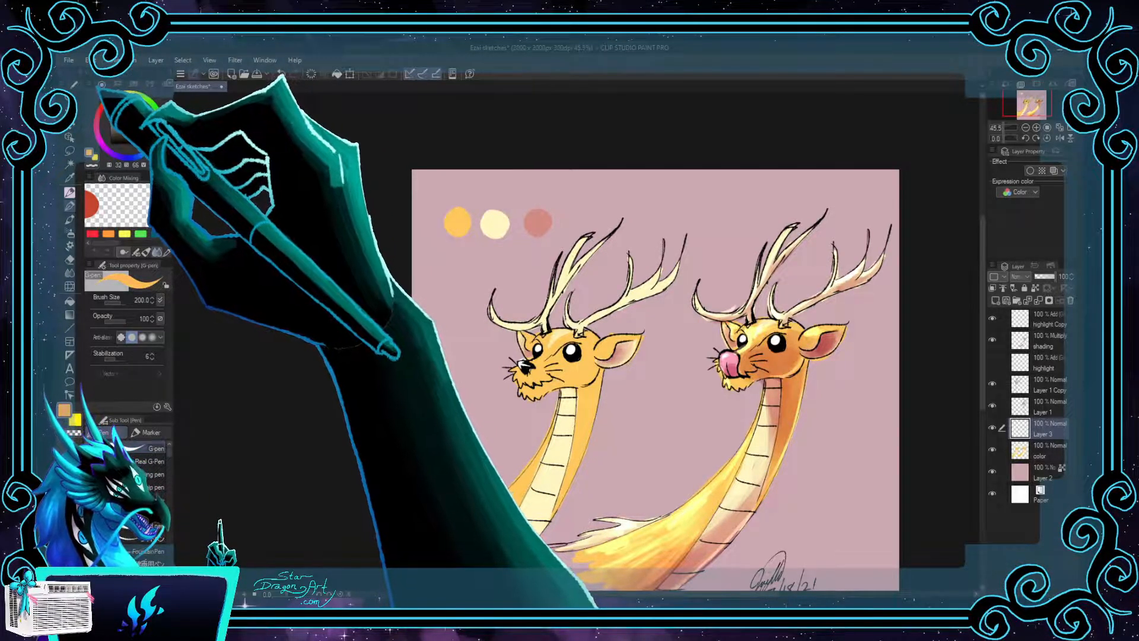
click(99, 93)
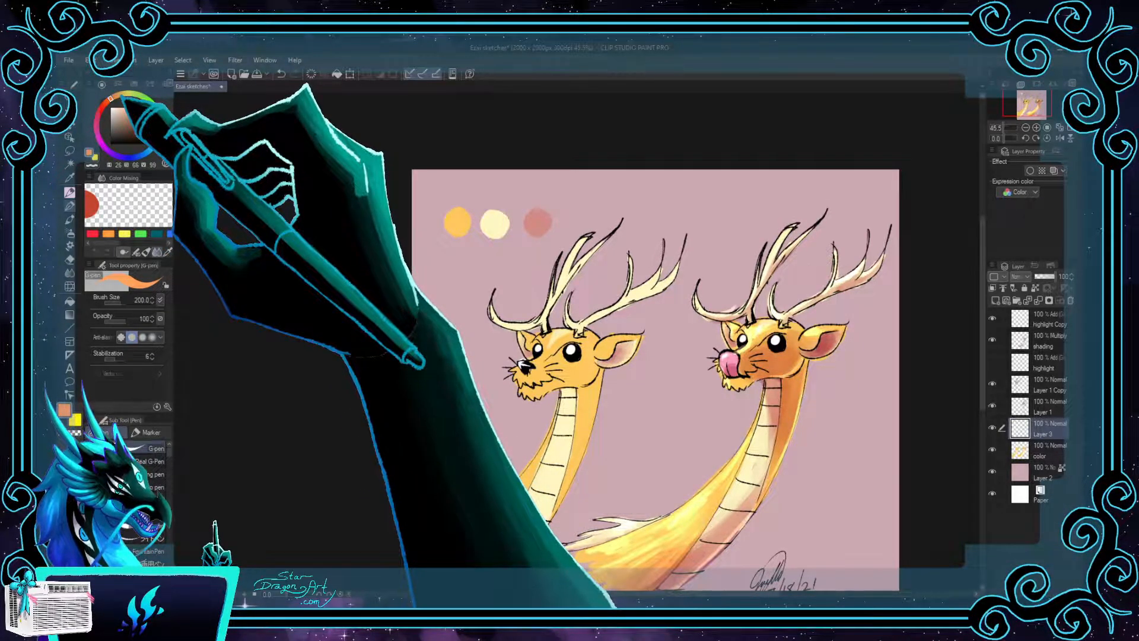
click(133, 115)
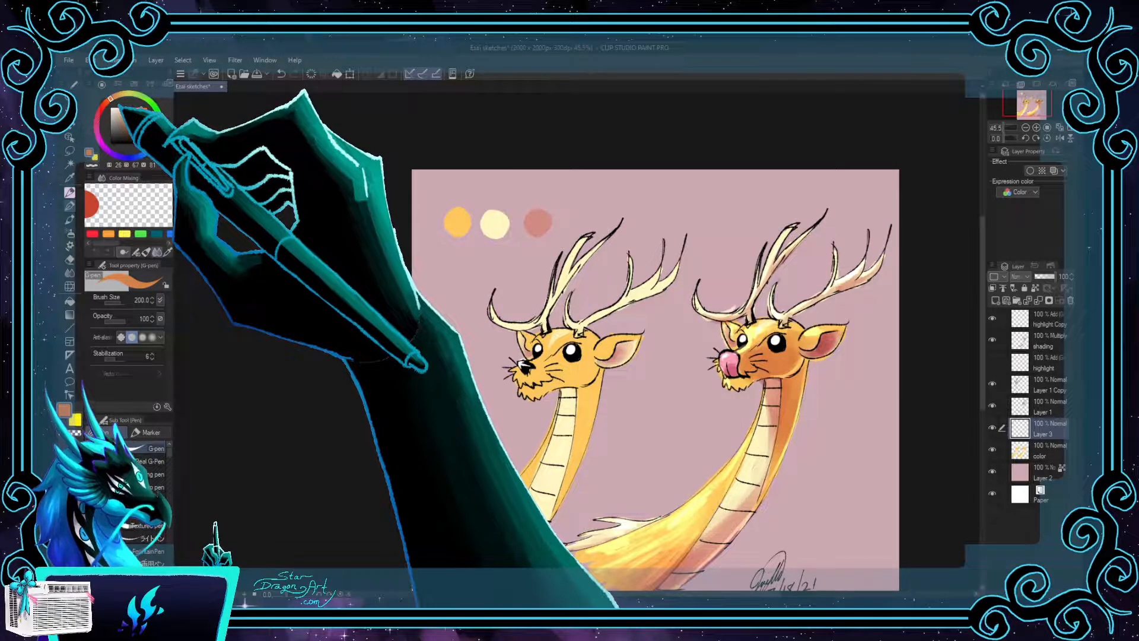
click(123, 113)
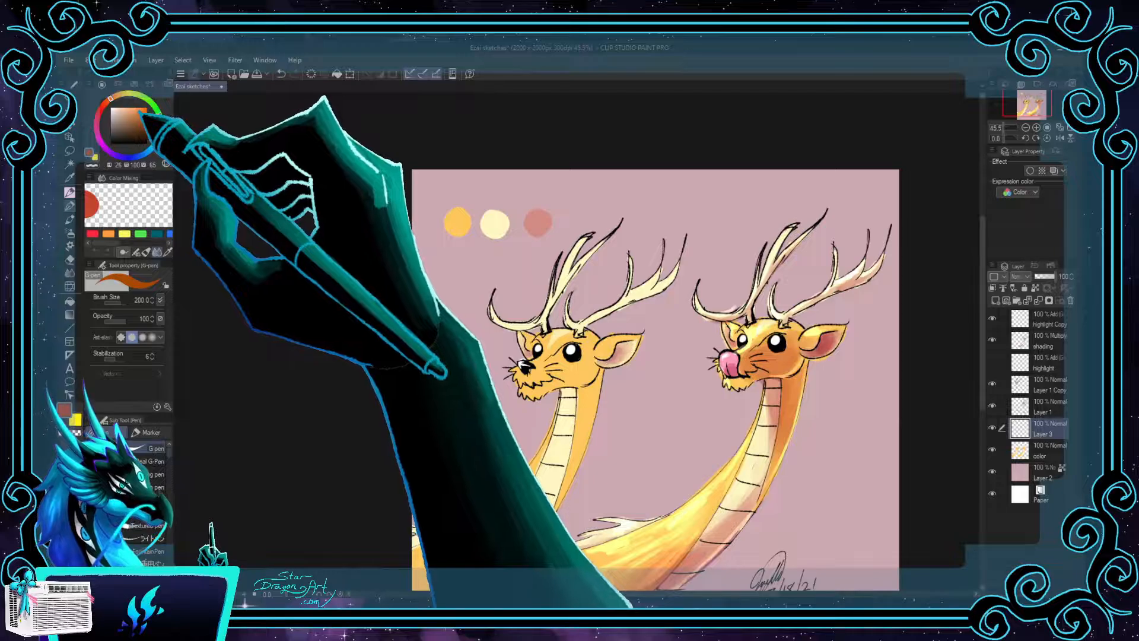
click(145, 113)
click(146, 120)
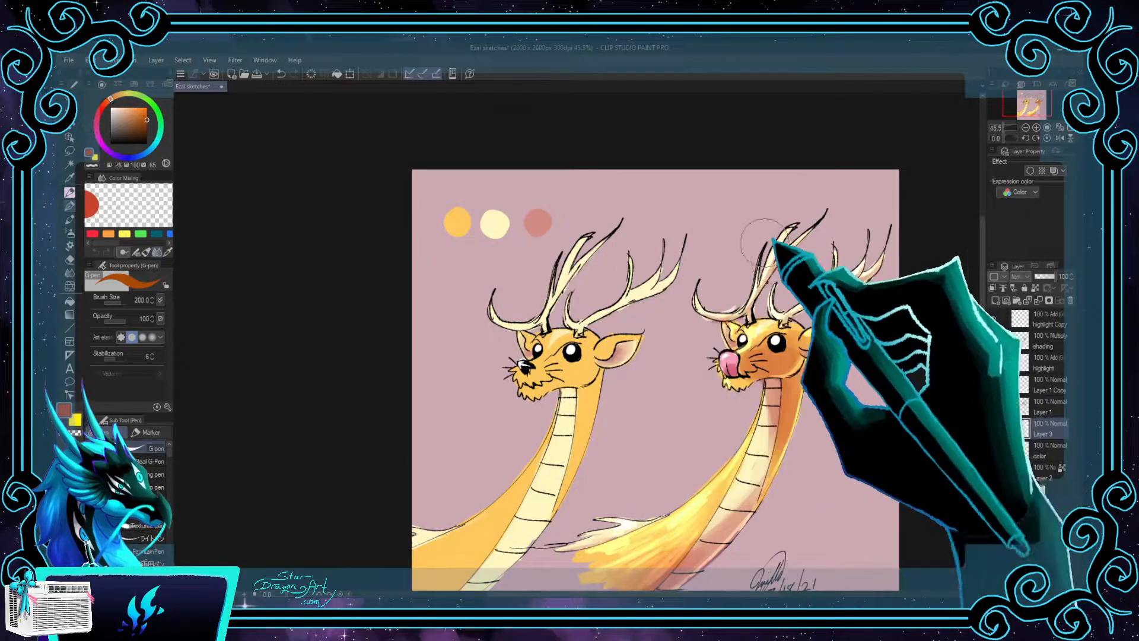
Step: Sketch a color-wheel diagram of a circle with a square inside near the shaded creature's antlers, and erase it
mouse_move(739, 190)
mouse_down()
mouse_move(770, 194)
mouse_move(787, 218)
mouse_up()
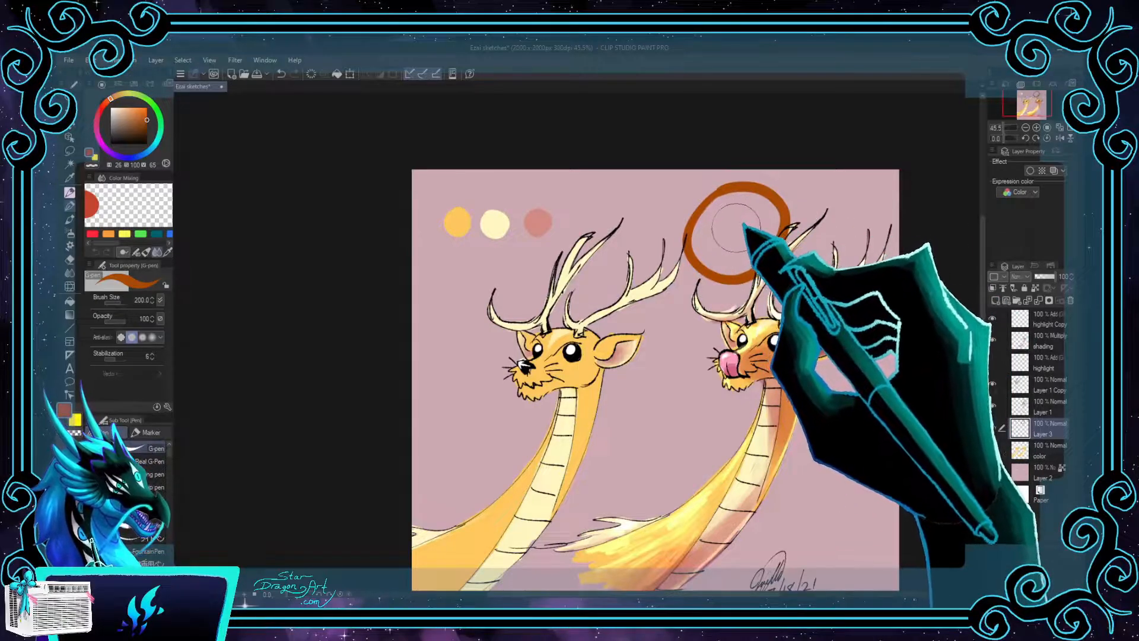
mouse_move(715, 220)
mouse_down()
mouse_move(717, 259)
mouse_move(766, 209)
mouse_move(763, 250)
mouse_up()
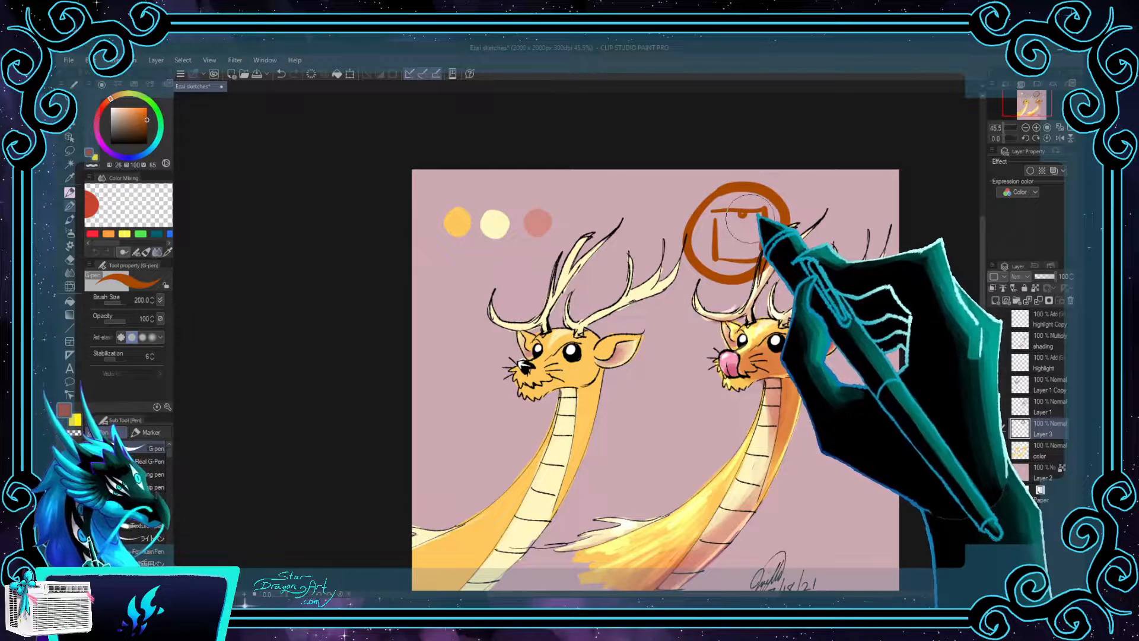
drag(742, 213, 754, 225)
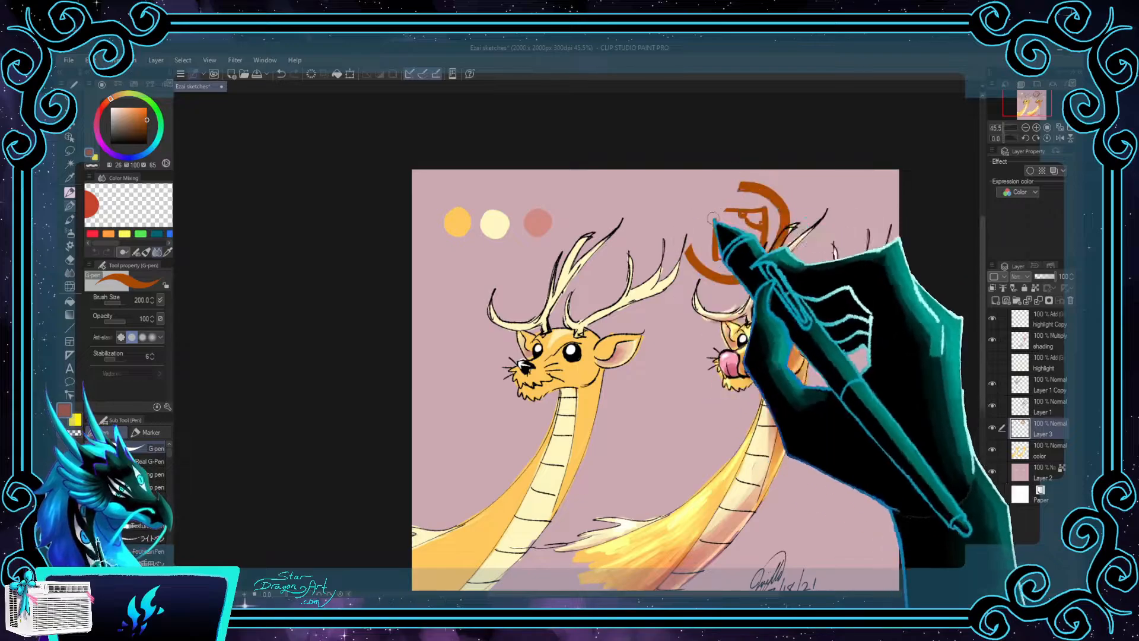
key(Delete)
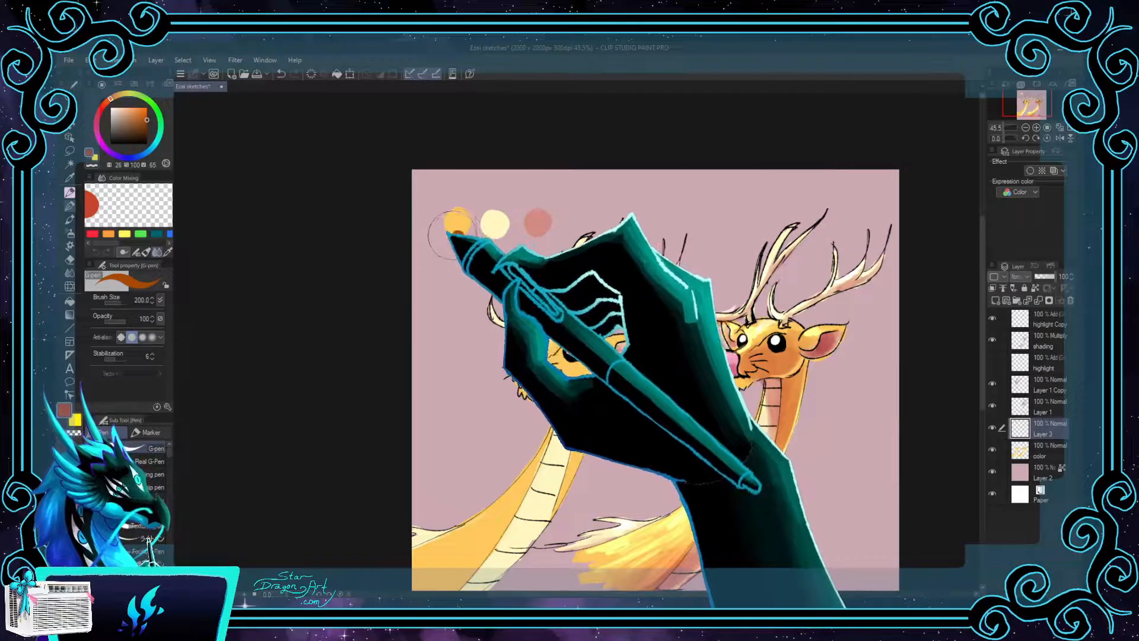
Step: Try a dark burnt orange swatch overlapping the lower edge of the orange swatch, and undo it
drag(453, 237, 453, 243)
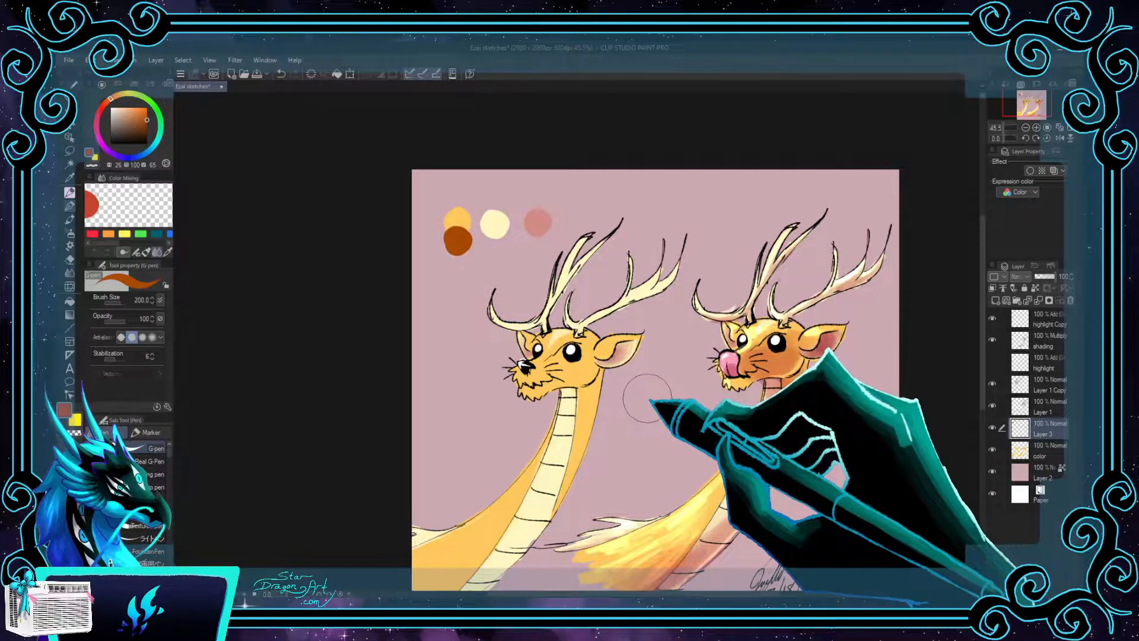
key(ctrl+z)
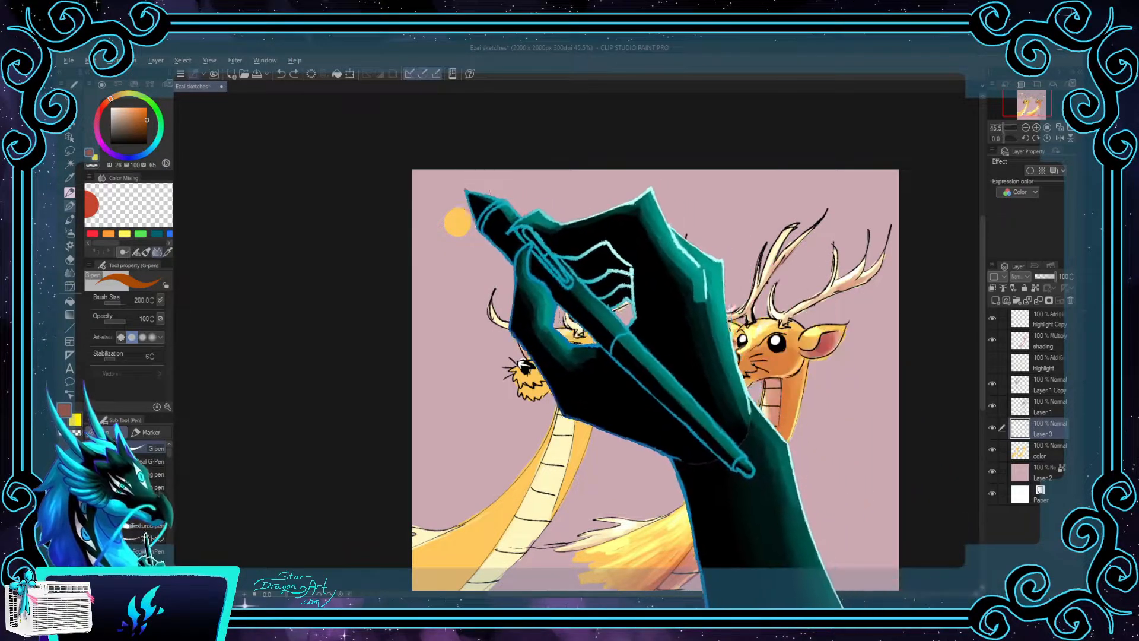
Step: Mix a lighter shadow orange from the base orange with hue 29 and saturation 92, and paint its swatch overlapping the base swatch's lower edge
alt+click(459, 216)
click(112, 97)
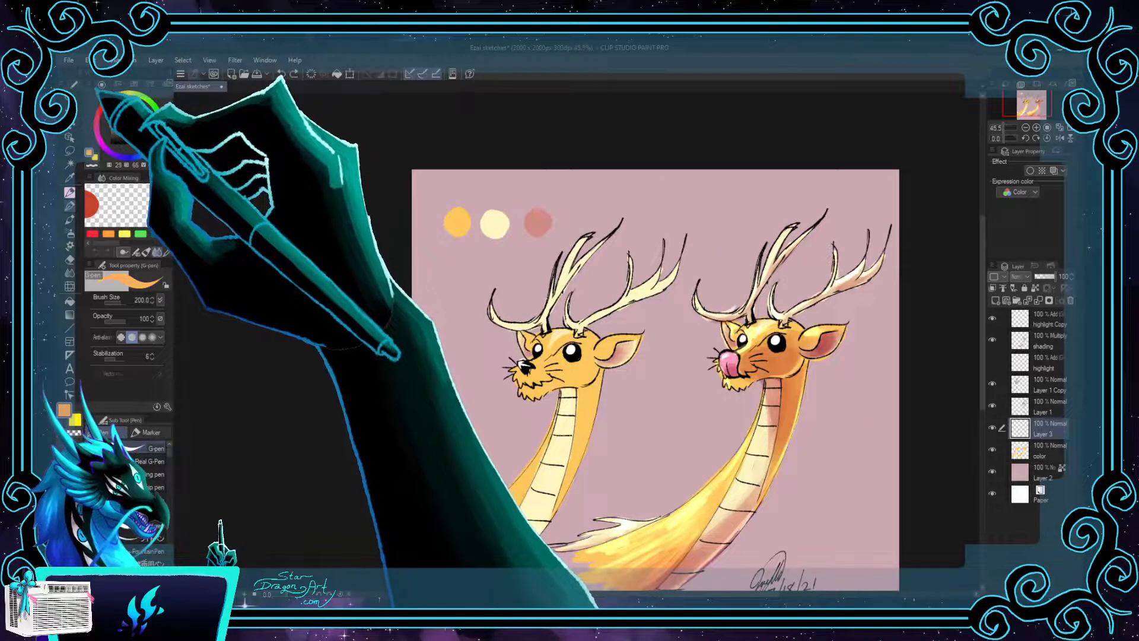
click(136, 115)
click(128, 110)
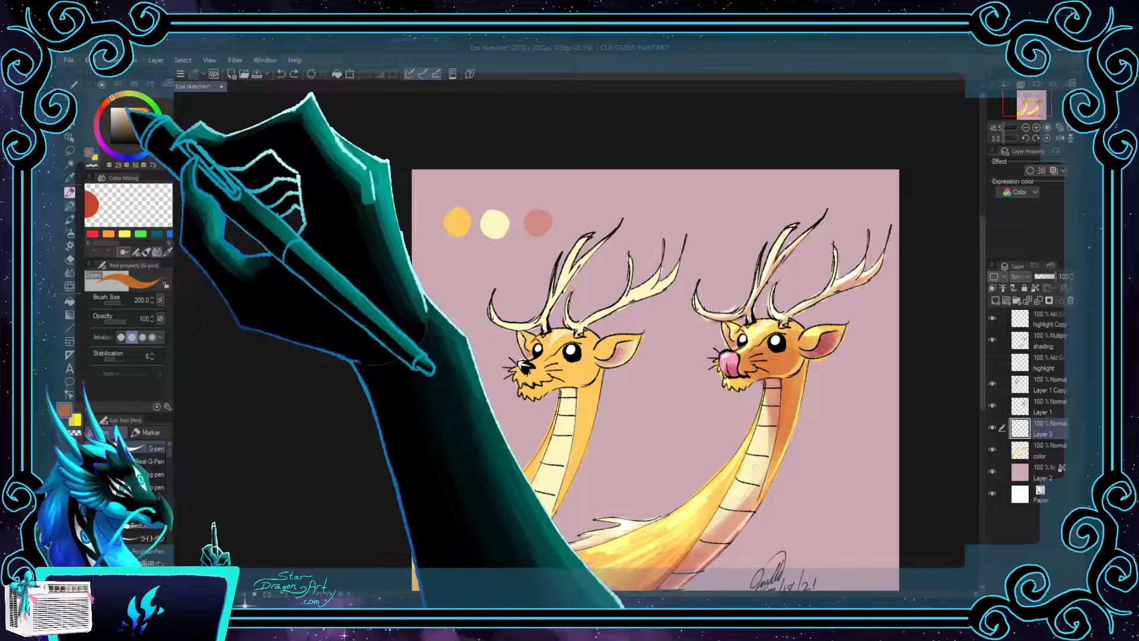
click(144, 114)
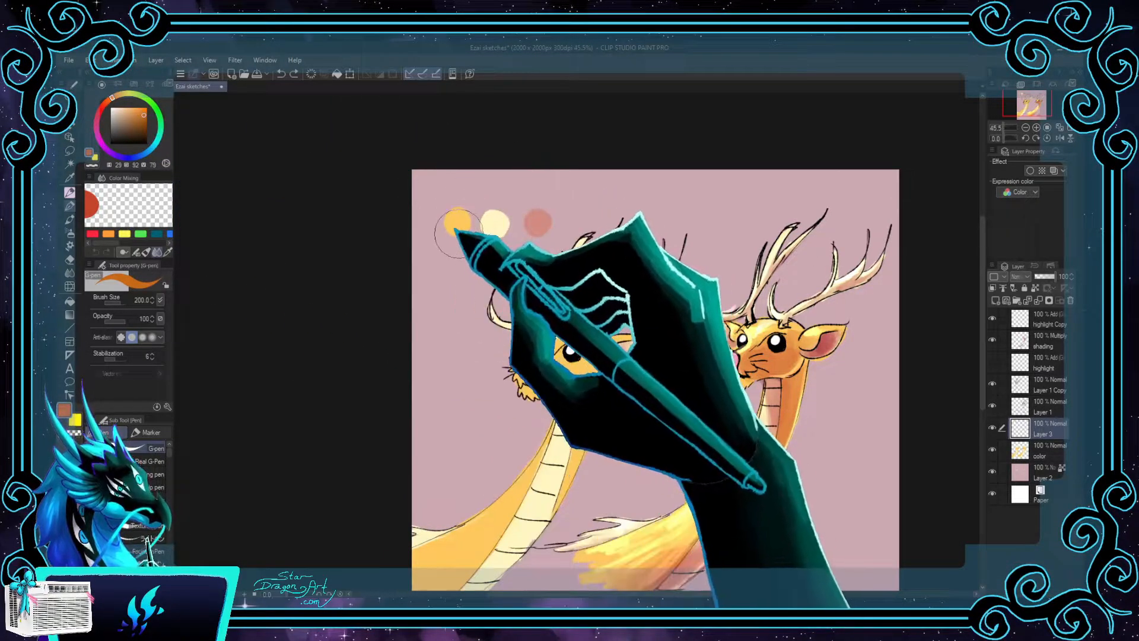
click(454, 232)
drag(454, 233, 460, 243)
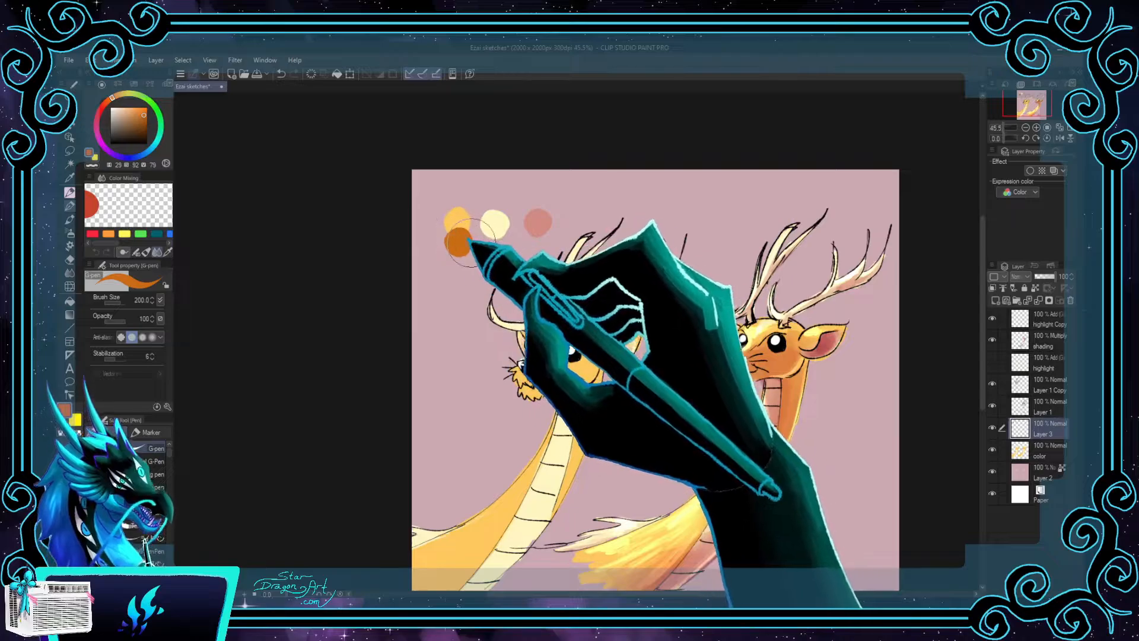
Step: Mix a dark reddish brown with hue 18, saturation 64 and value 43, and paint it as a swatch below the shadow orange
click(100, 95)
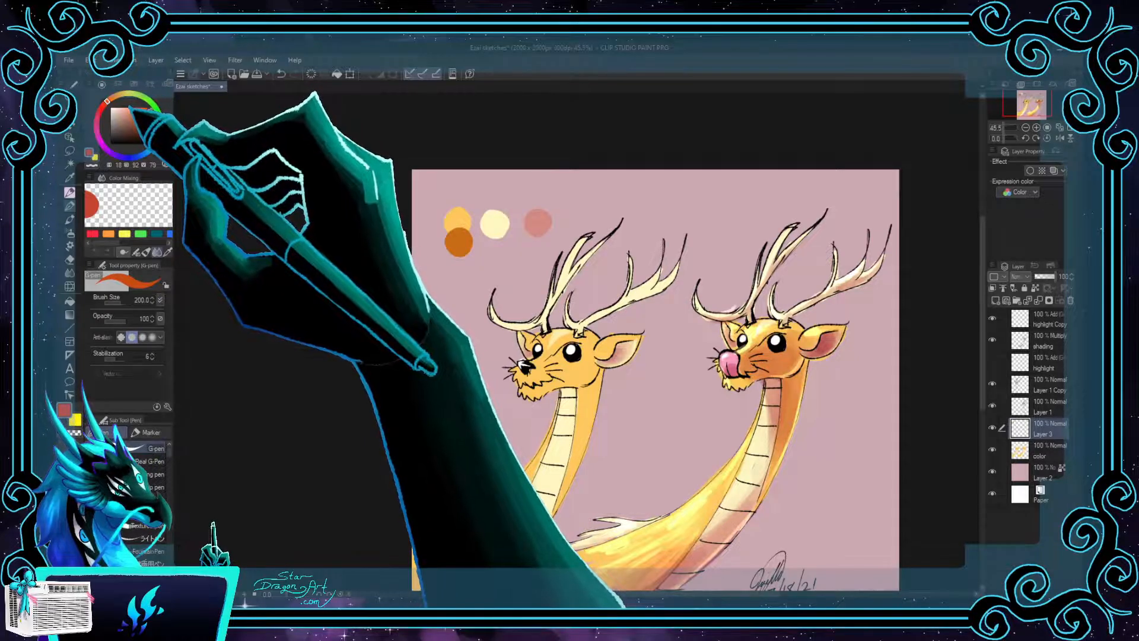
click(126, 116)
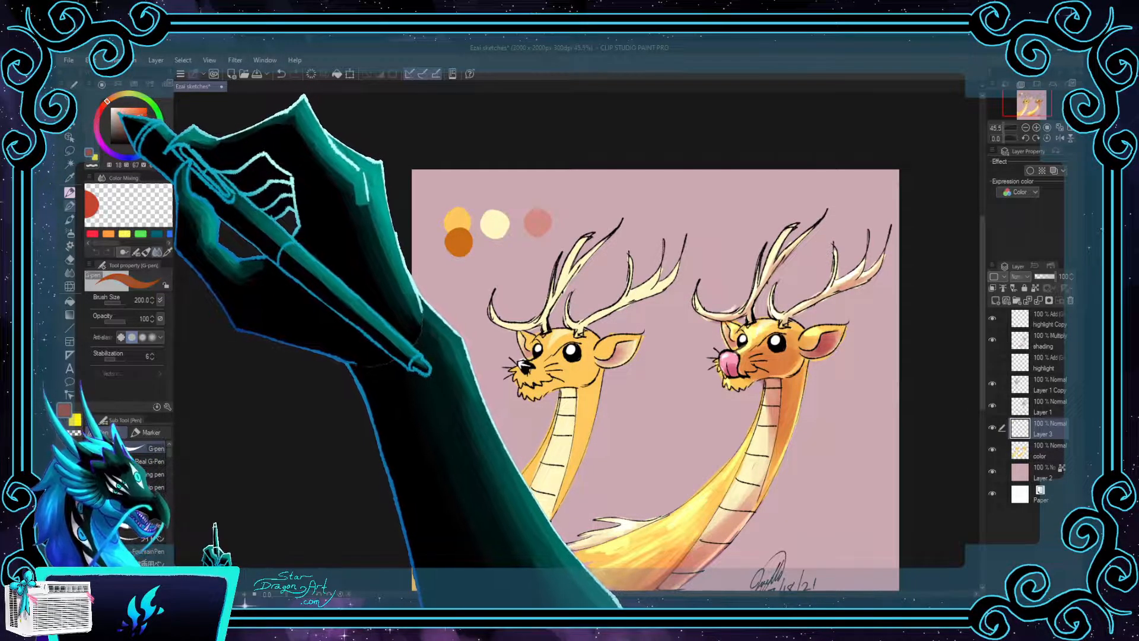
click(118, 120)
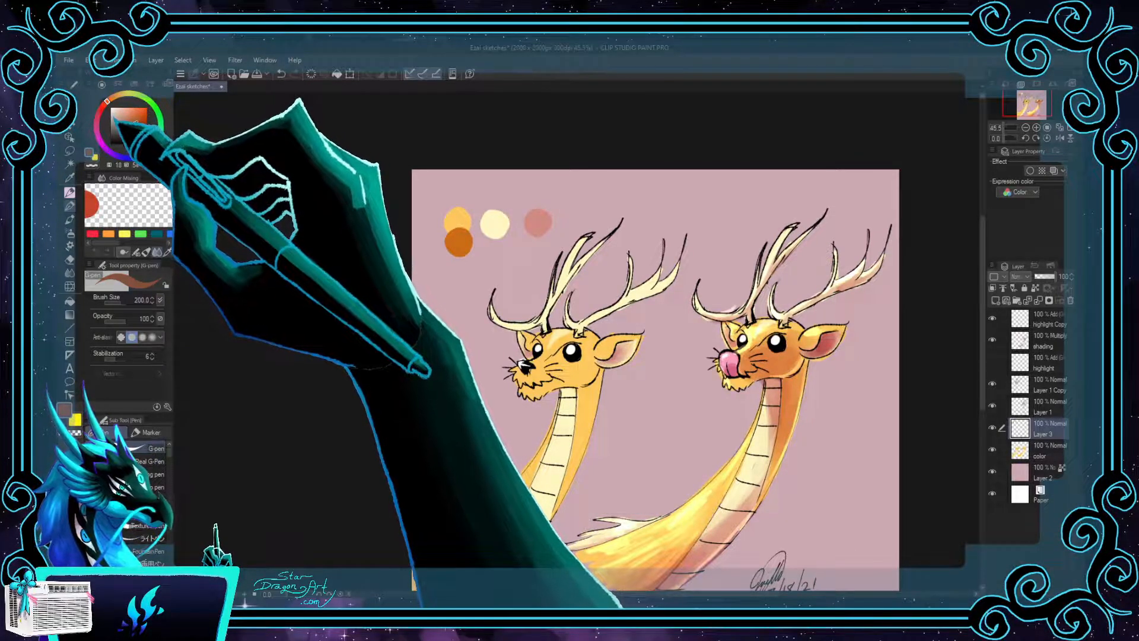
click(459, 261)
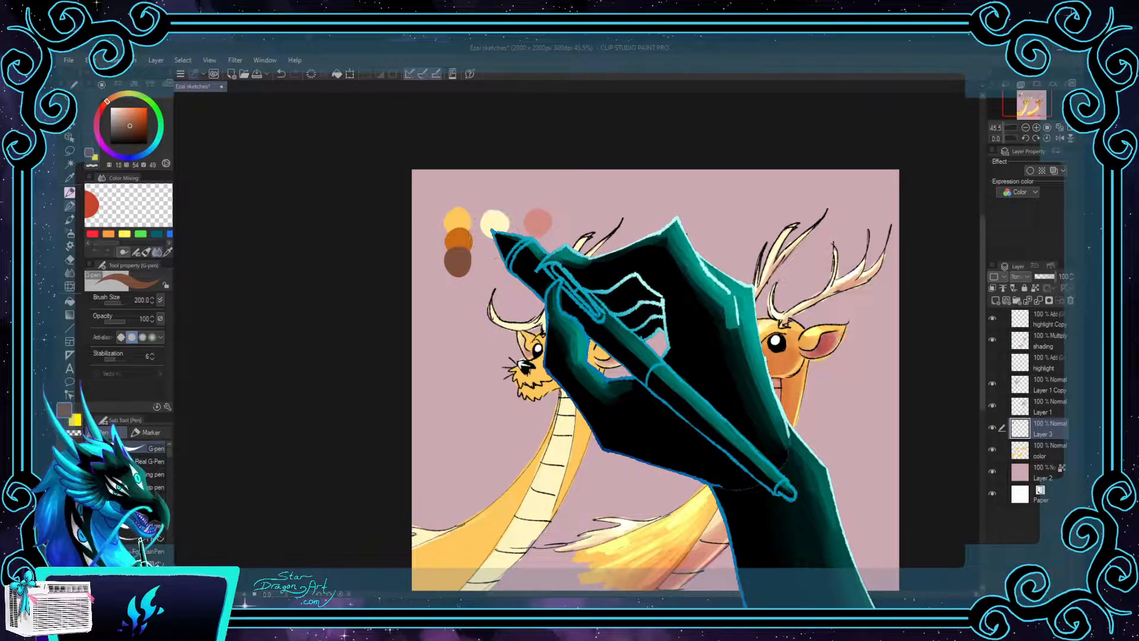
click(133, 127)
click(457, 261)
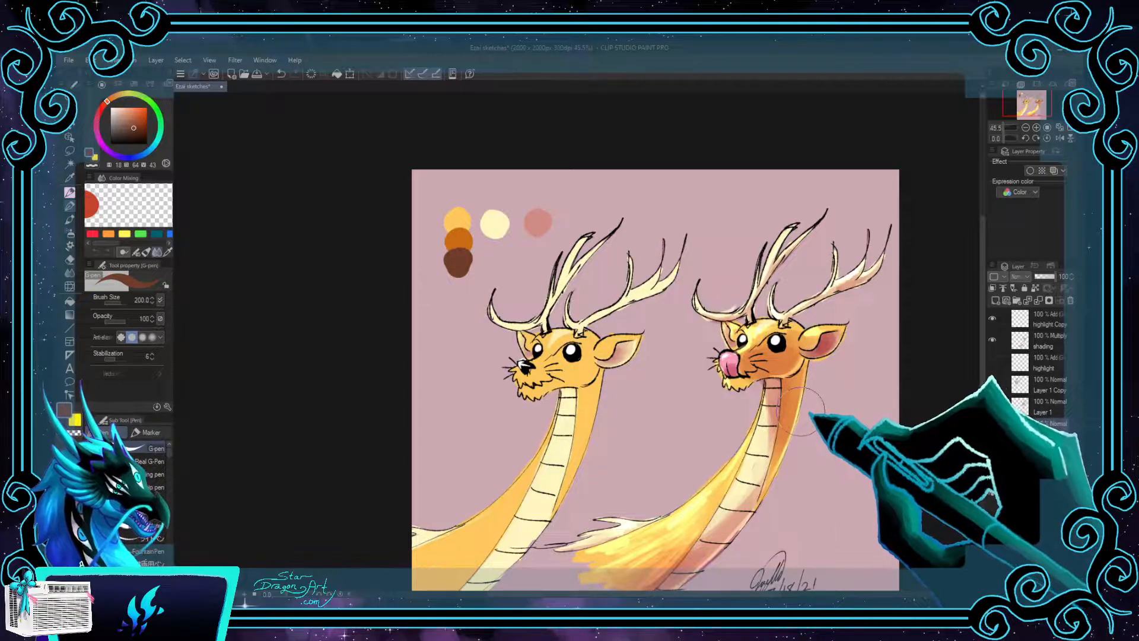
Step: Mix a pale yellow highlight from the base orange with hue 53 and saturation 27, and paint its swatch above the base swatch
alt+click(460, 209)
click(121, 94)
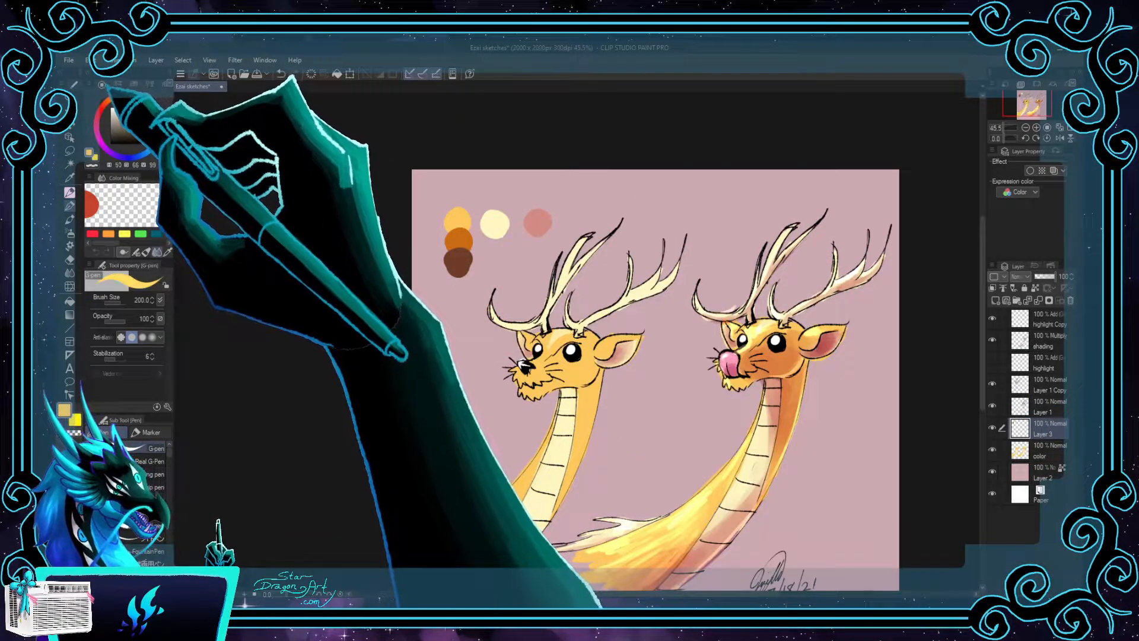
drag(122, 94, 123, 107)
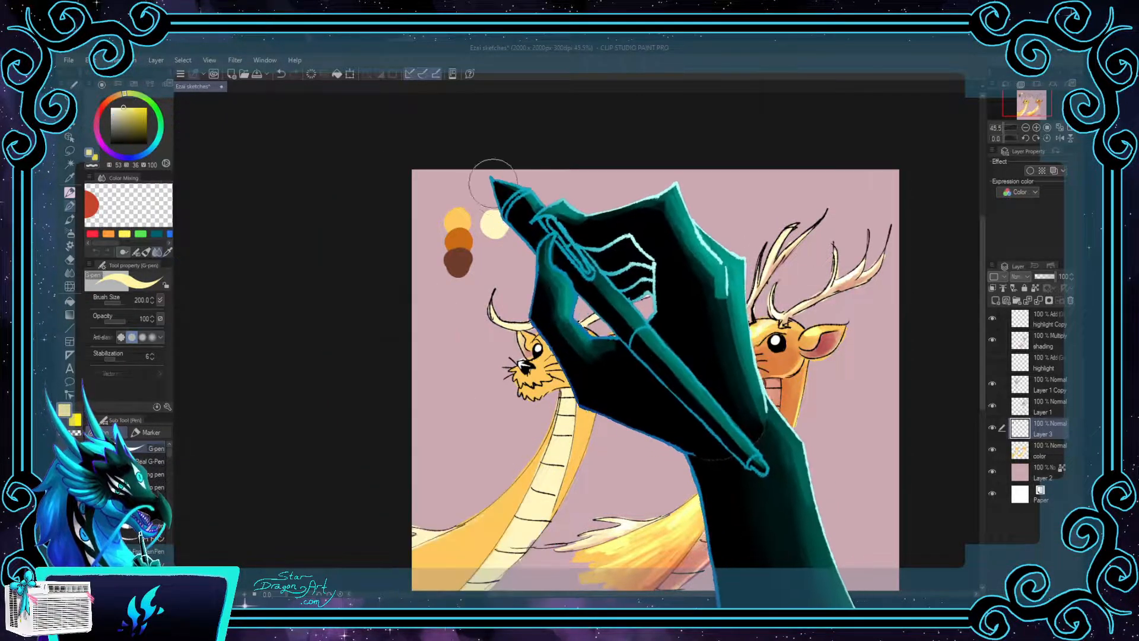
click(458, 197)
click(495, 225)
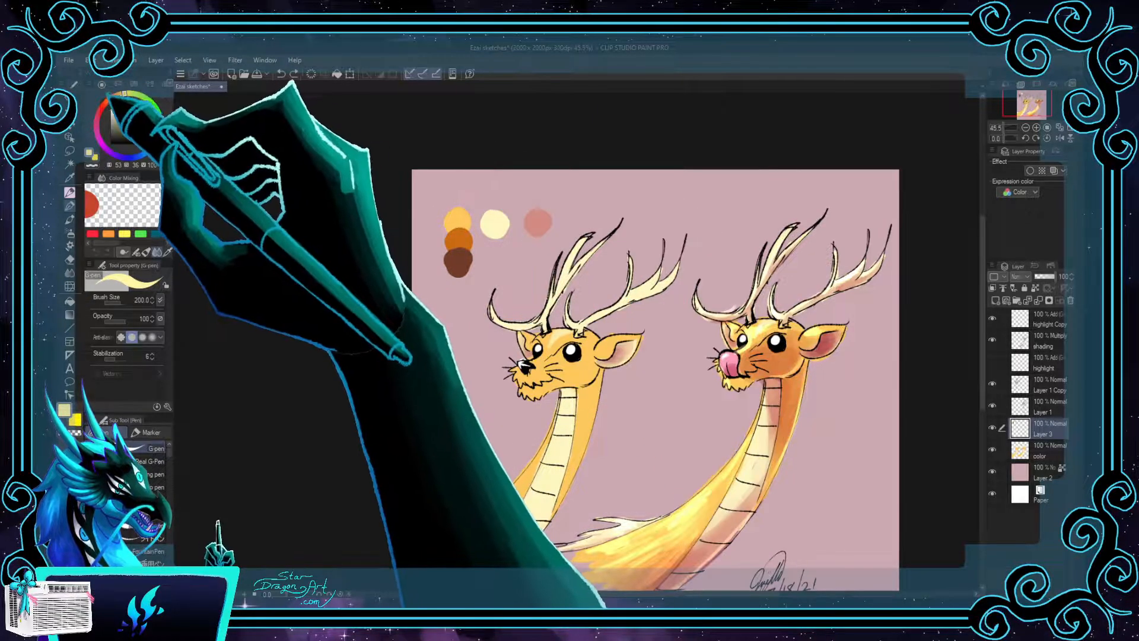
drag(124, 107, 120, 107)
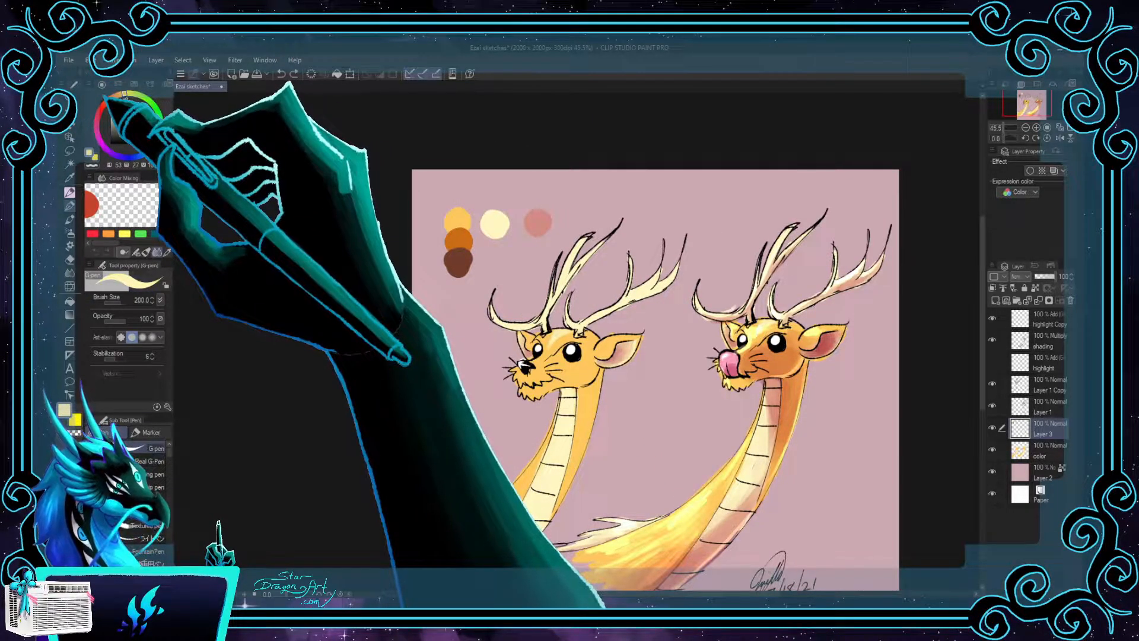
click(457, 198)
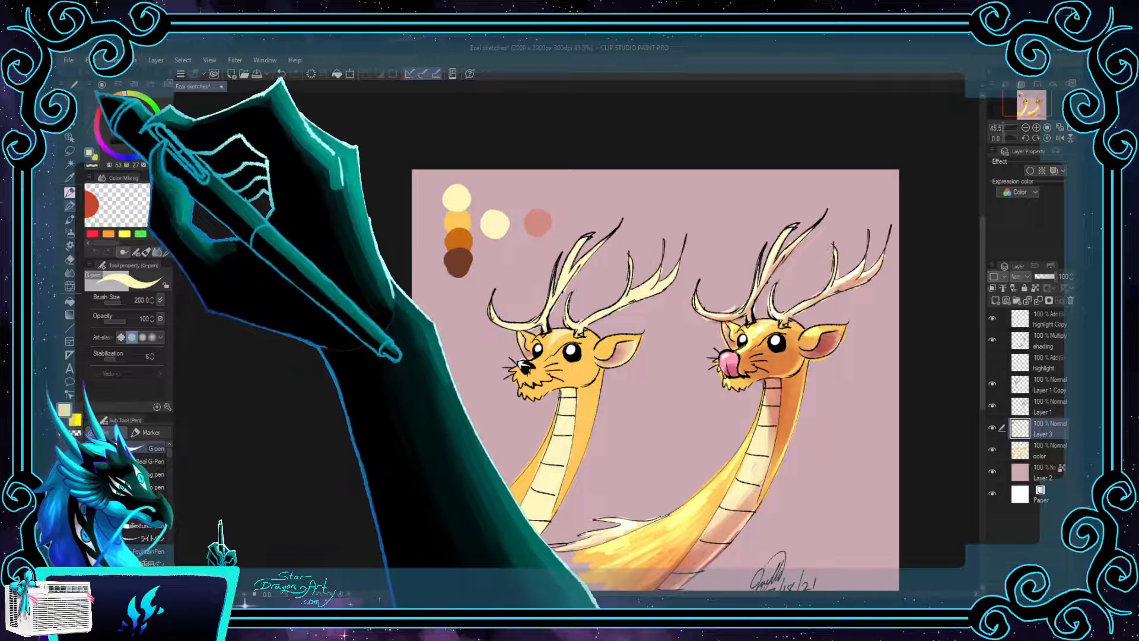
Step: Try pink, peach and crimson hues as the drawing color
click(120, 108)
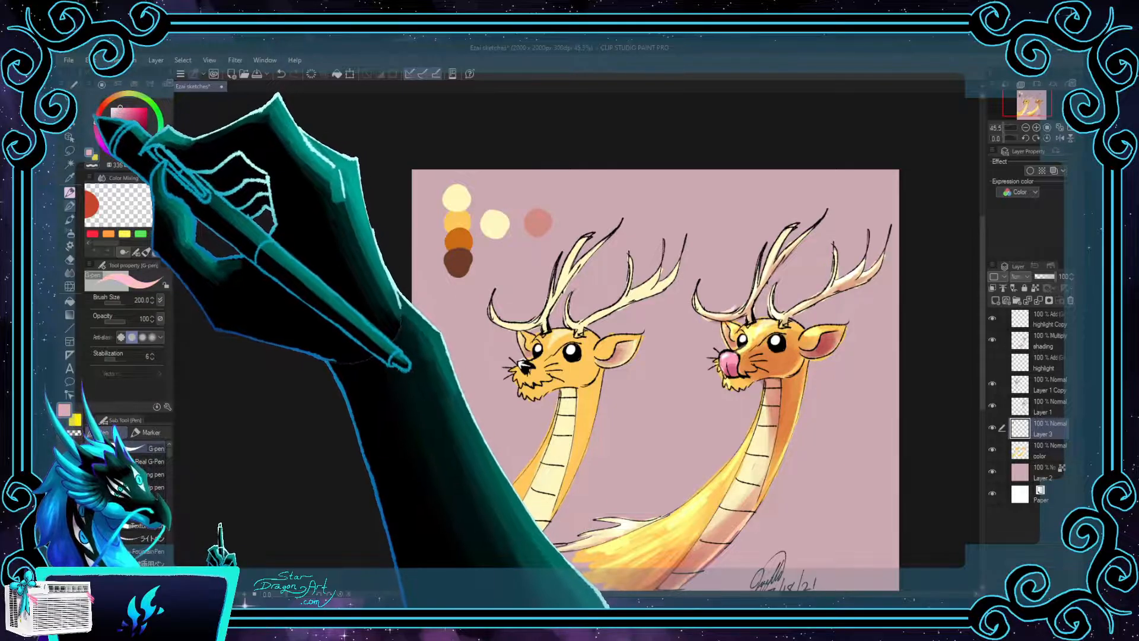
click(106, 101)
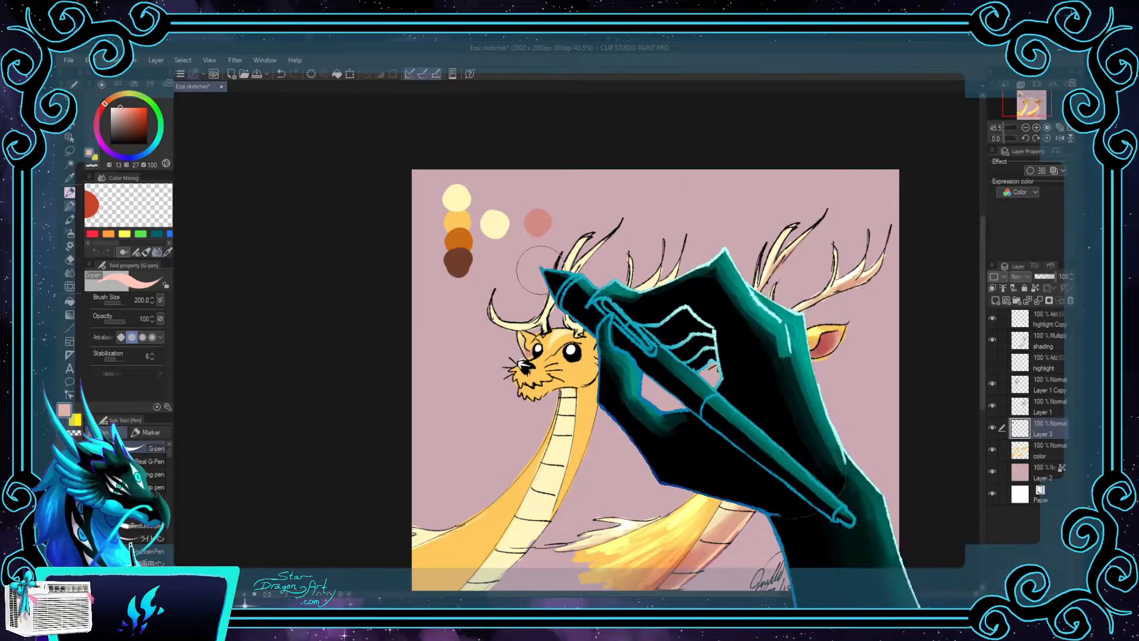
click(98, 118)
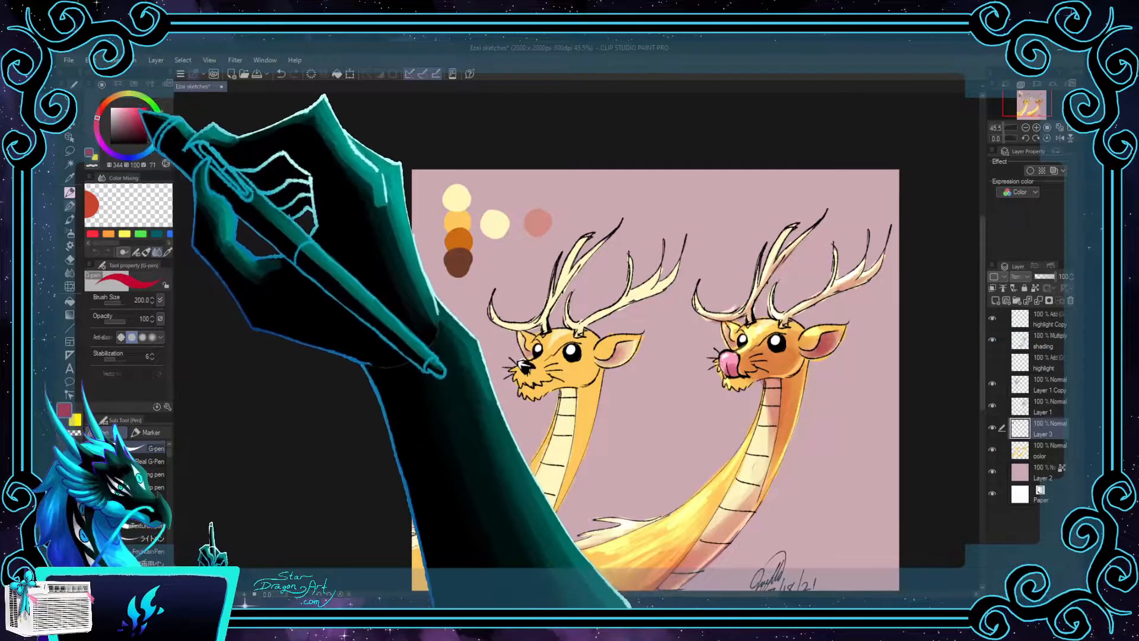
Step: On a new layer, paint fully saturated red (hue 356) and yellow (hue 52) swatches side by side near the shaded dragon's antlers at brush size 400
click(146, 108)
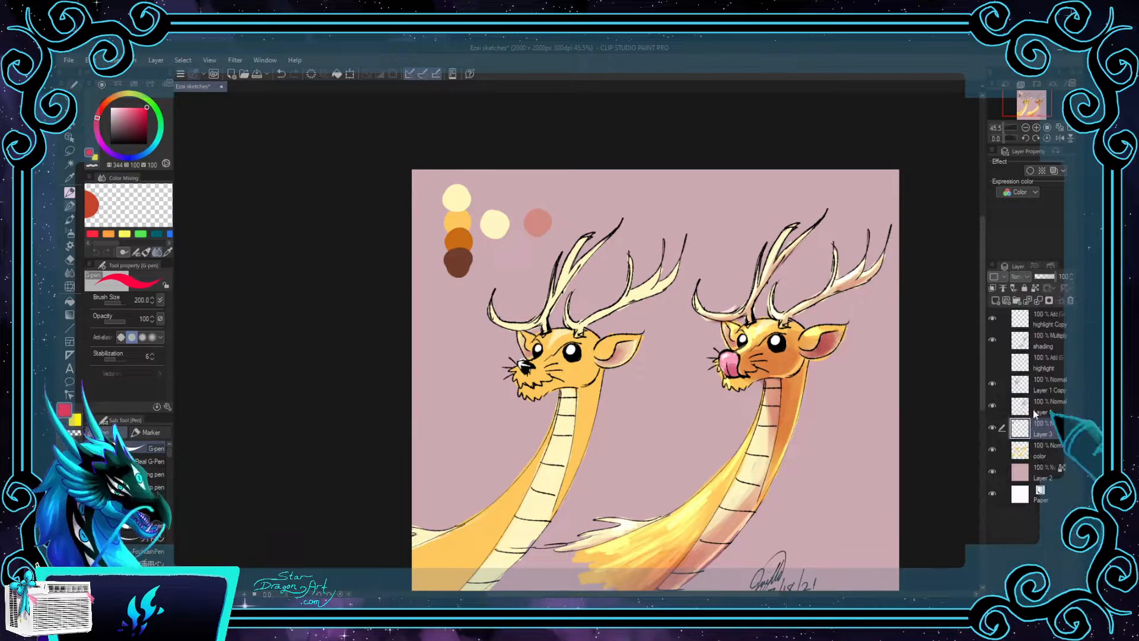
click(100, 111)
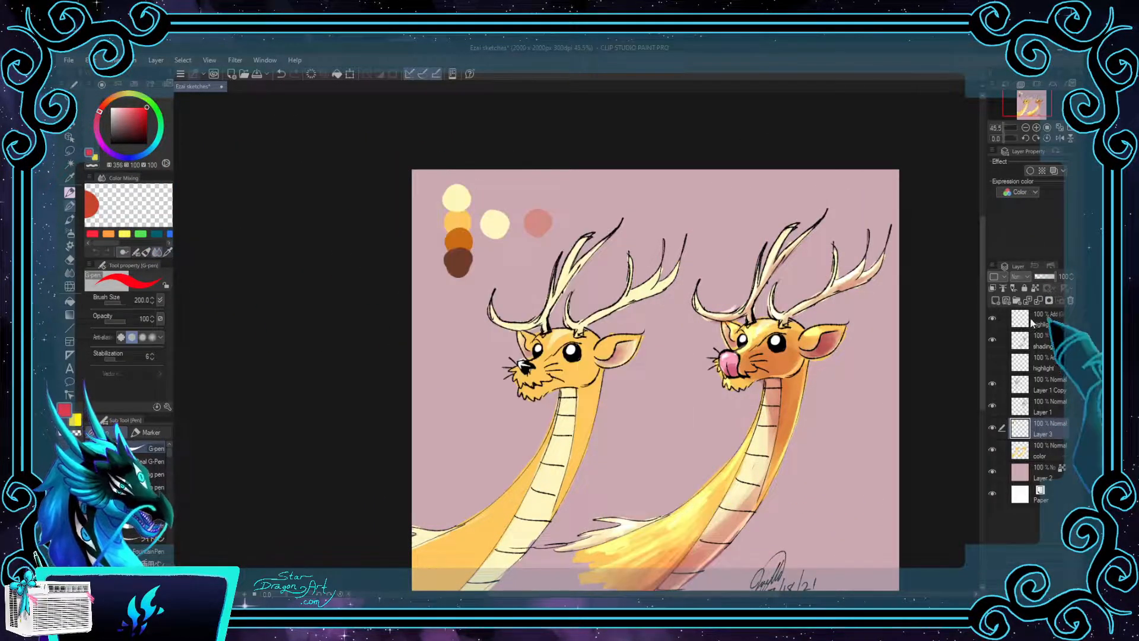
click(997, 300)
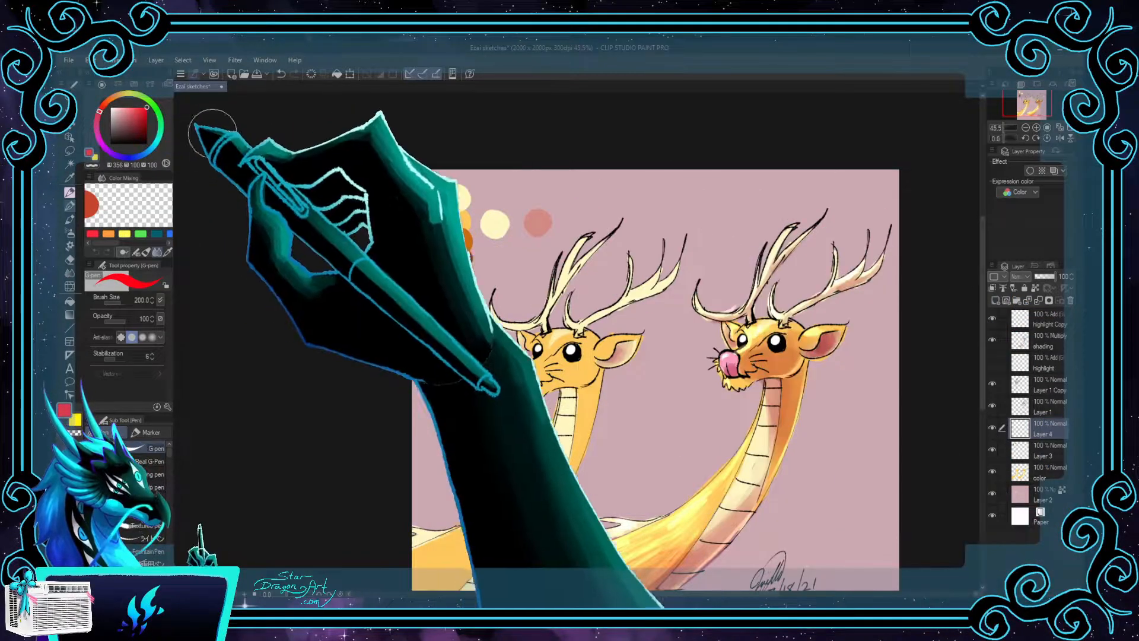
key(bracketright)
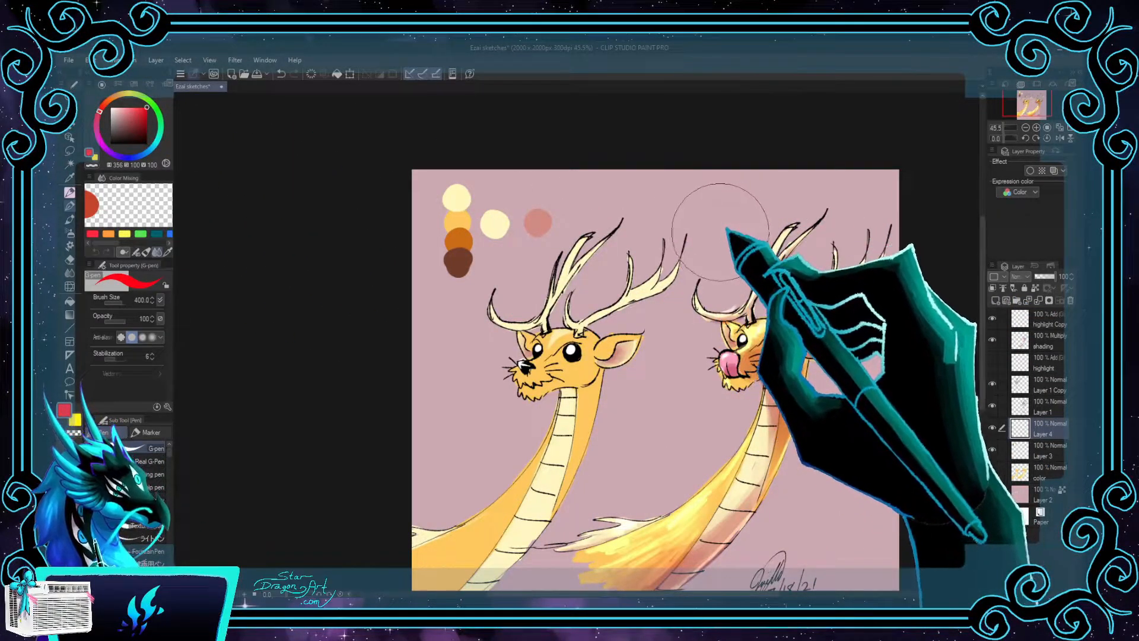
click(722, 236)
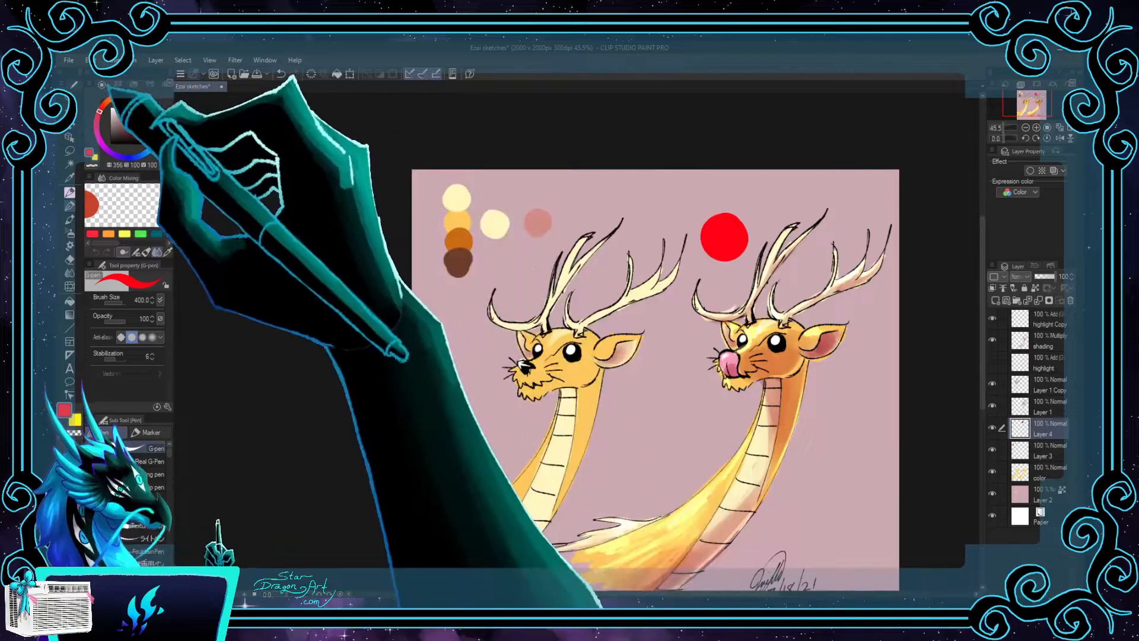
click(116, 96)
click(769, 235)
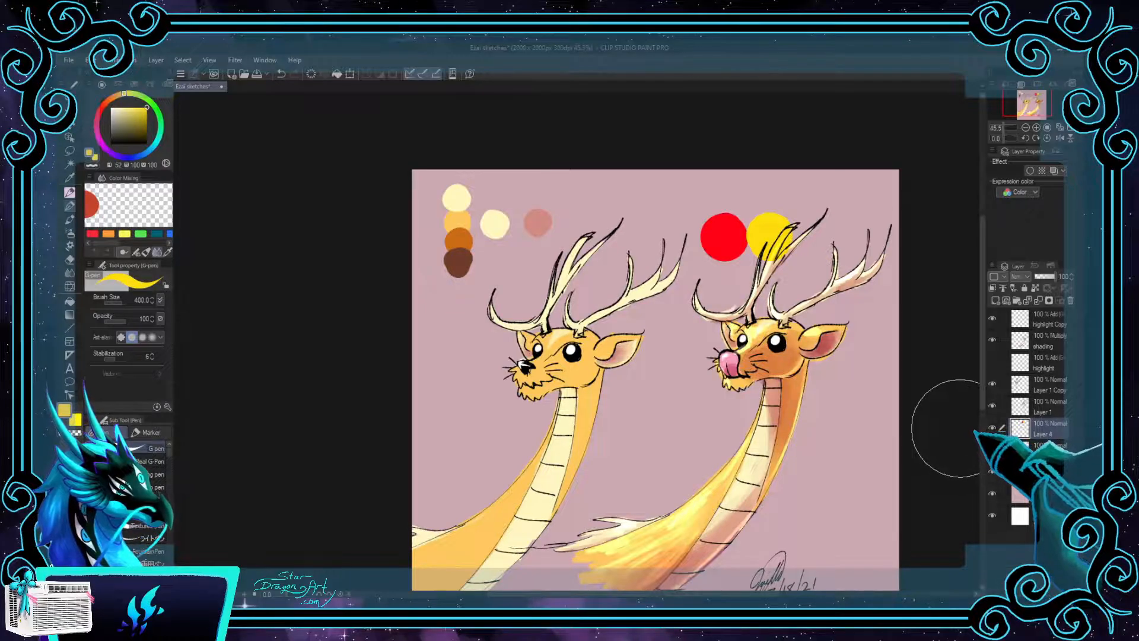
Step: Add a layer in Color blend mode, and try a white overlay across the red and yellow swatches before undoing the overlay
click(1017, 301)
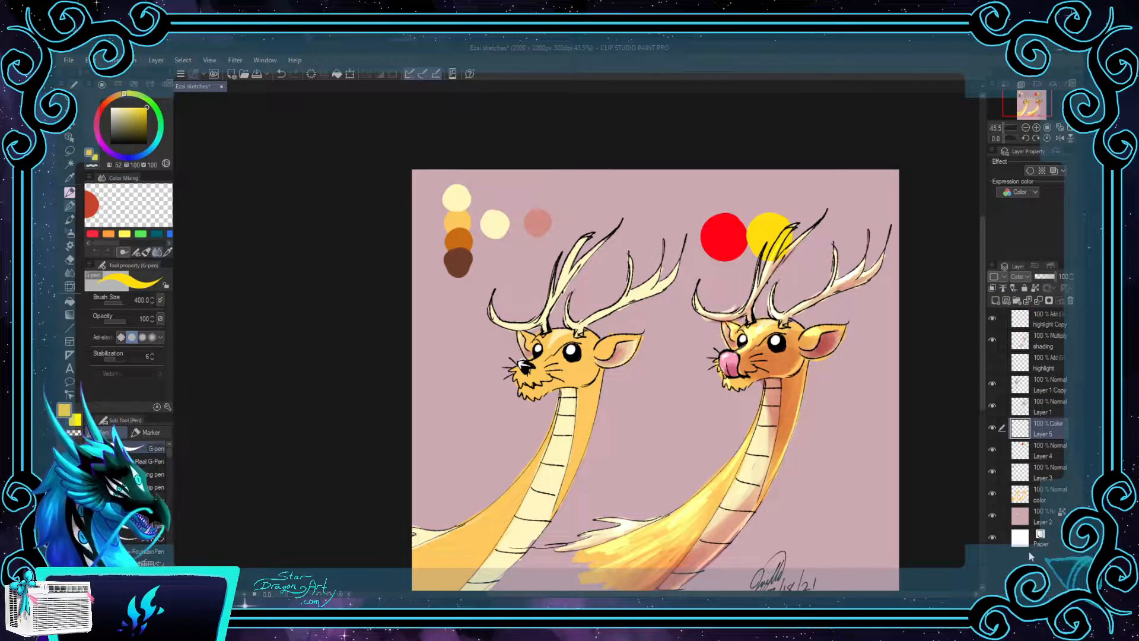
drag(121, 112, 95, 71)
mouse_move(749, 184)
mouse_down()
mouse_move(722, 225)
mouse_move(763, 193)
mouse_move(780, 196)
mouse_move(735, 267)
mouse_move(759, 283)
mouse_move(792, 209)
mouse_move(739, 196)
mouse_move(807, 178)
mouse_up()
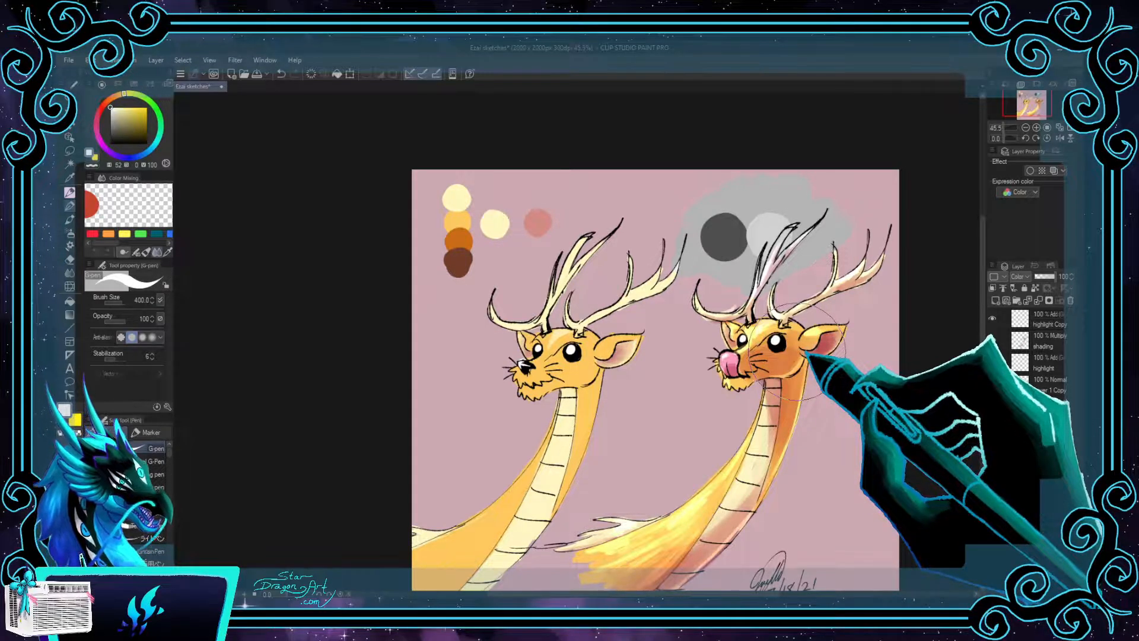
key(ctrl+z)
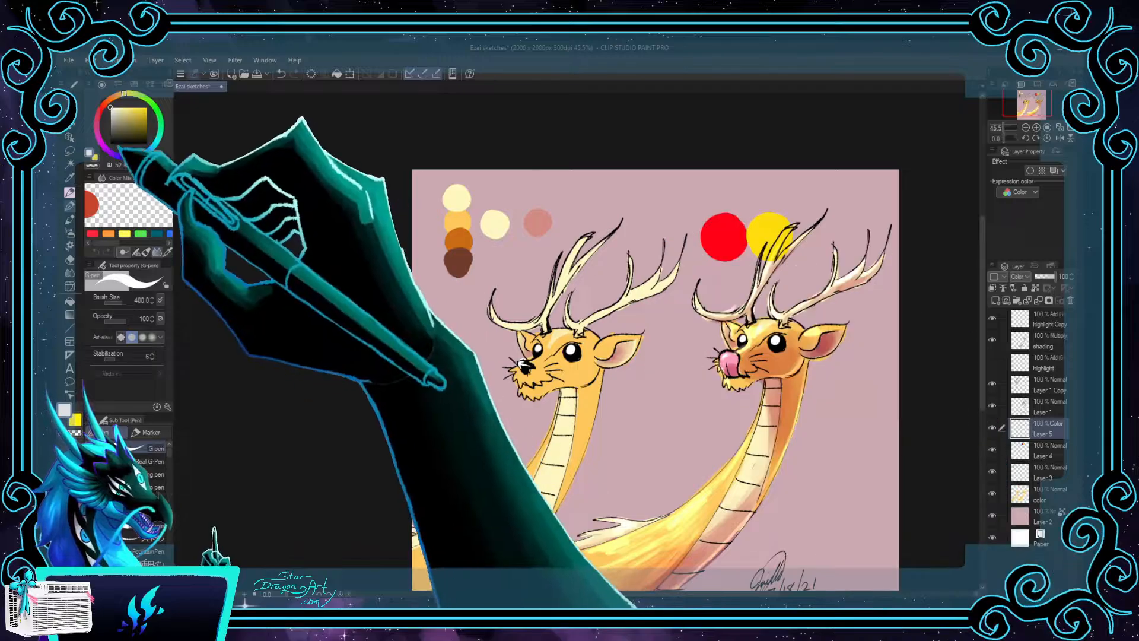
Step: Try turquoise and blue swatches beside the unshaded dragon's head on the Color-mode layer, and undo them
click(110, 100)
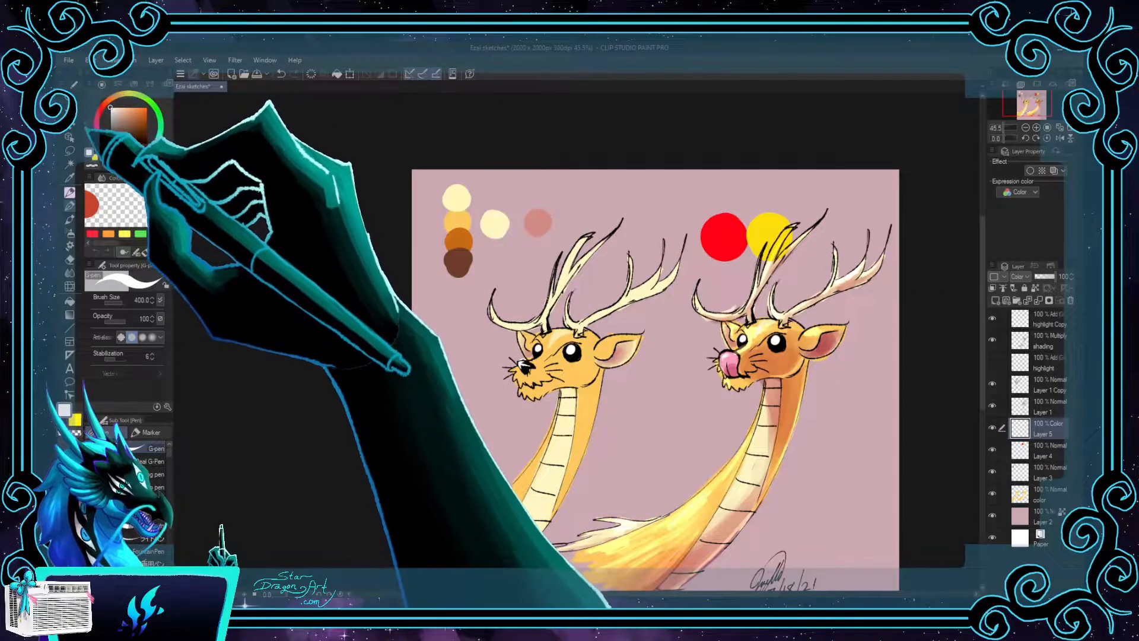
mouse_move(109, 99)
mouse_down()
mouse_move(131, 93)
mouse_move(160, 121)
mouse_move(98, 138)
mouse_move(154, 143)
mouse_up()
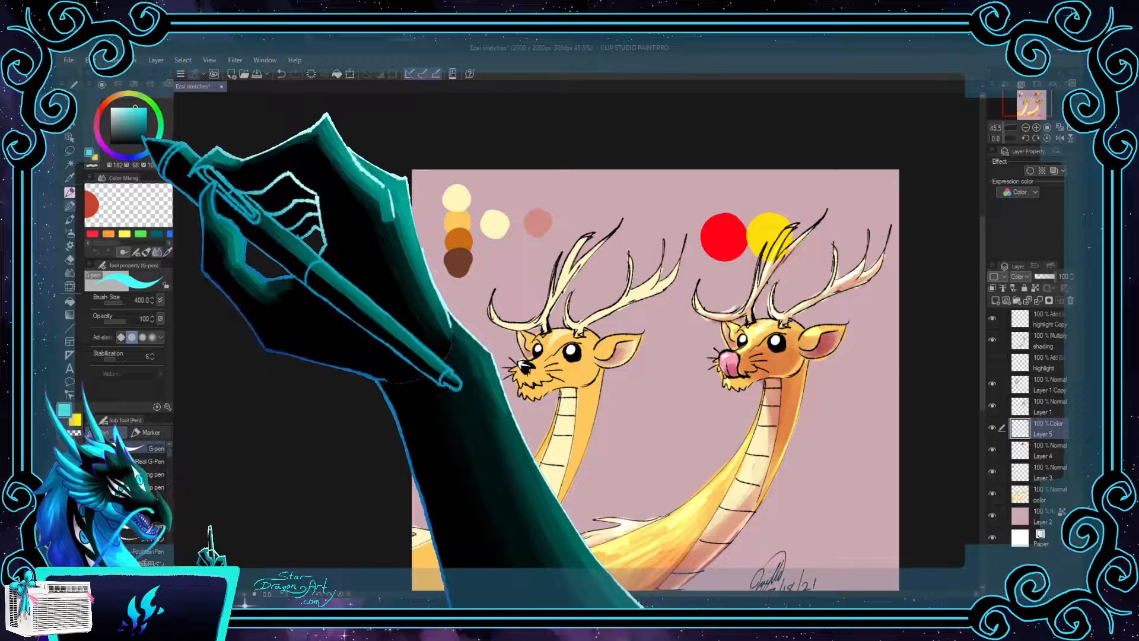
click(125, 109)
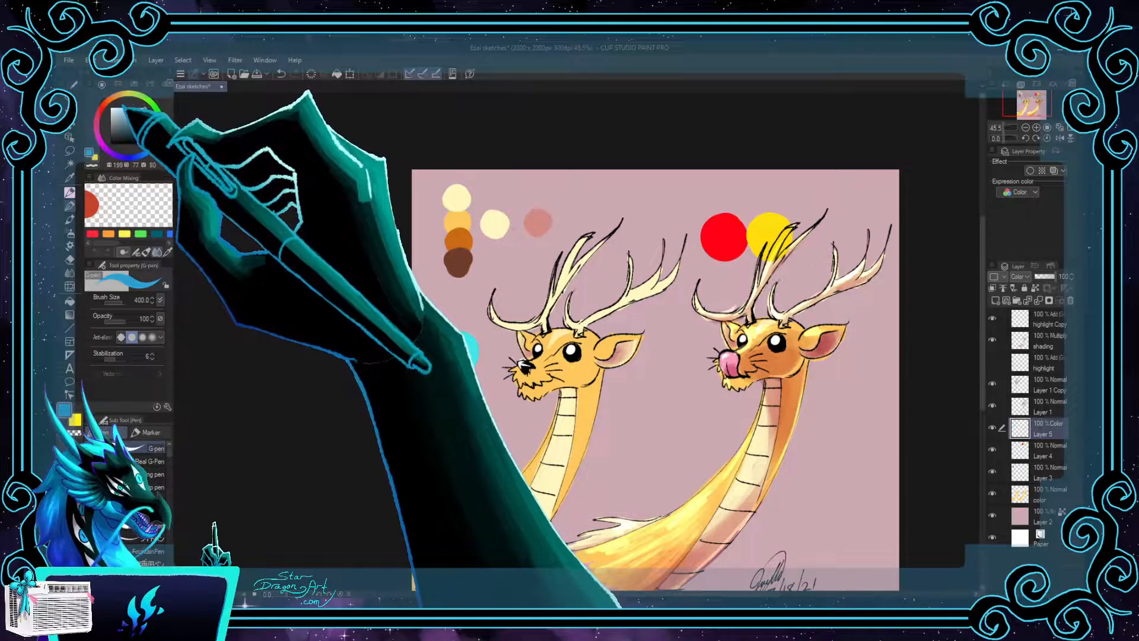
click(460, 349)
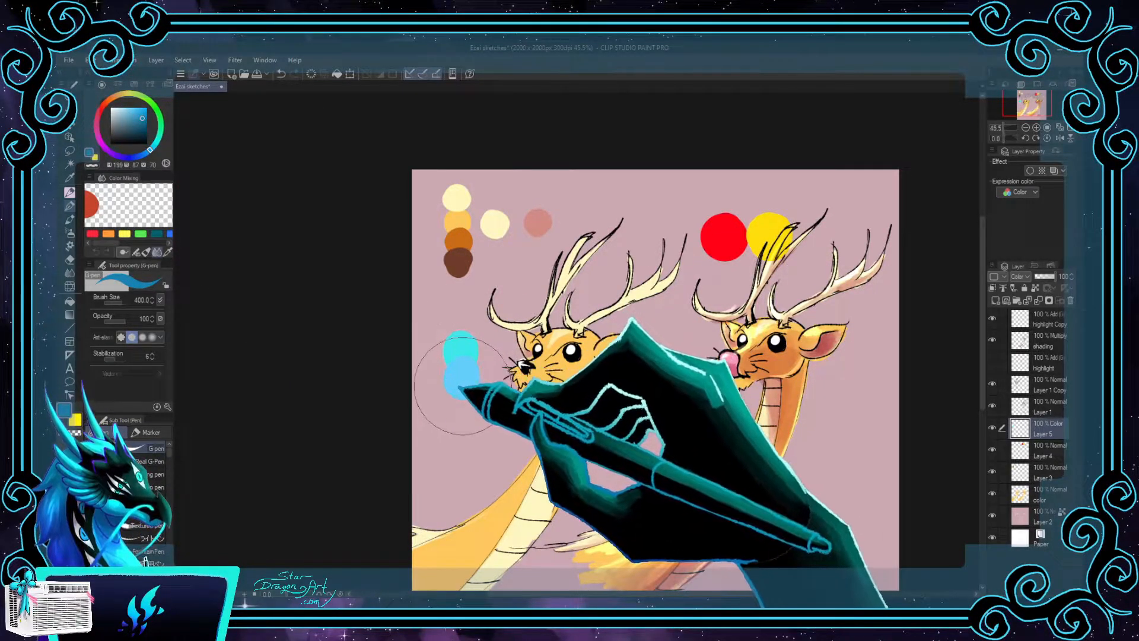
key(ctrl+z)
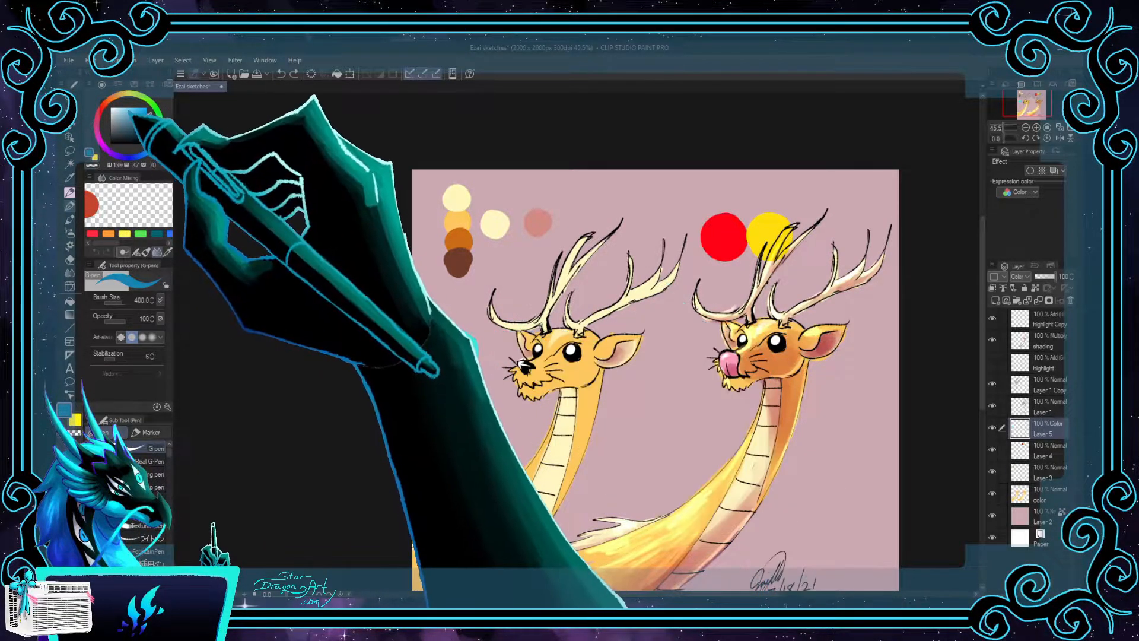
click(461, 345)
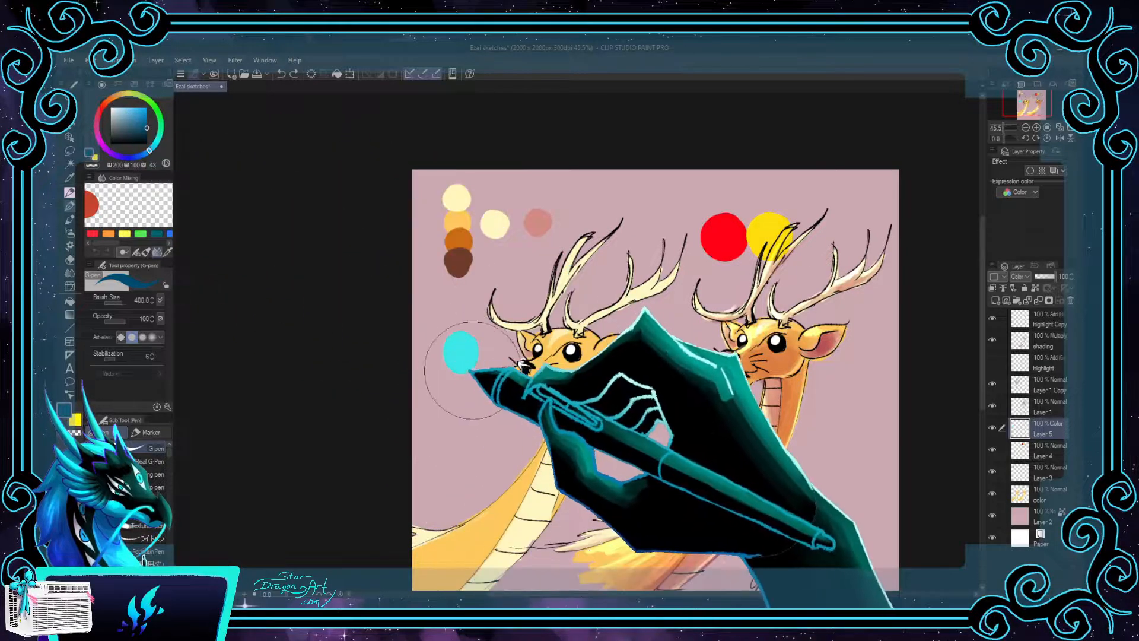
click(462, 372)
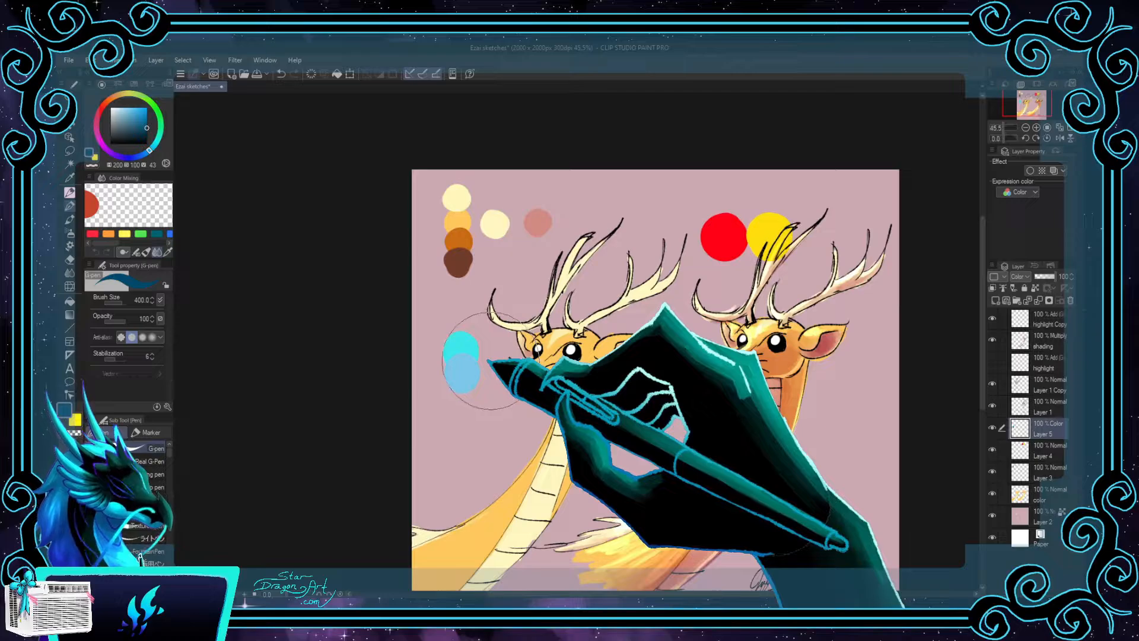
key(ctrl+z)
key(ctrl+z)
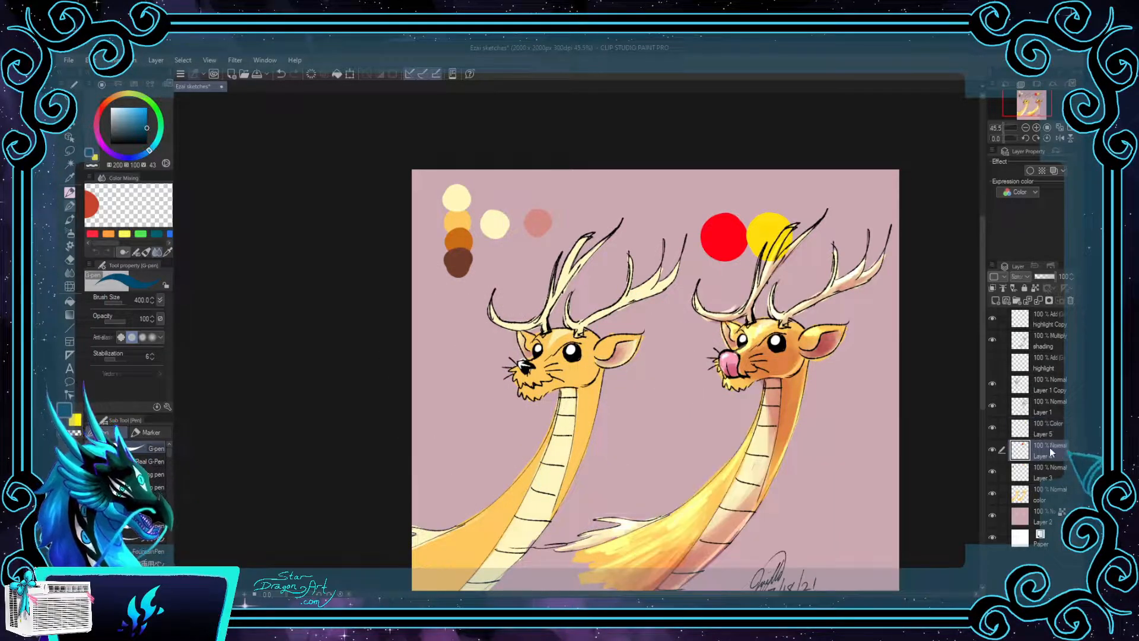
Step: On Layer 4, paint a bright cyan swatch (186, 100, 100) beside the unshaded dragon's head and a darker blue one (205, 100, 54) overlapping its lower edge
click(146, 108)
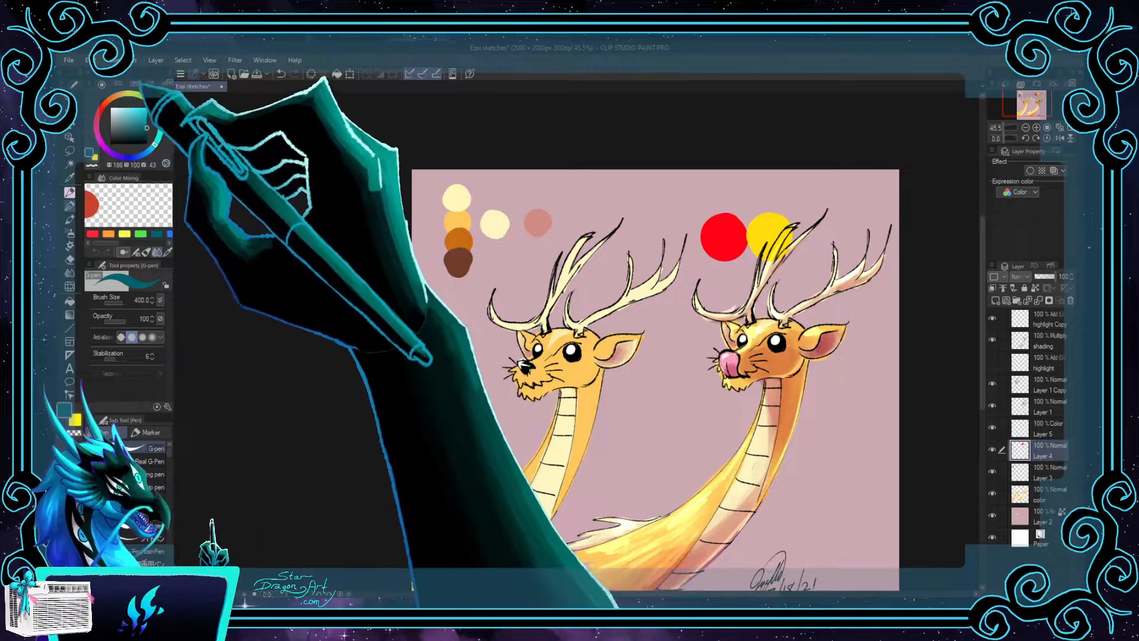
click(449, 355)
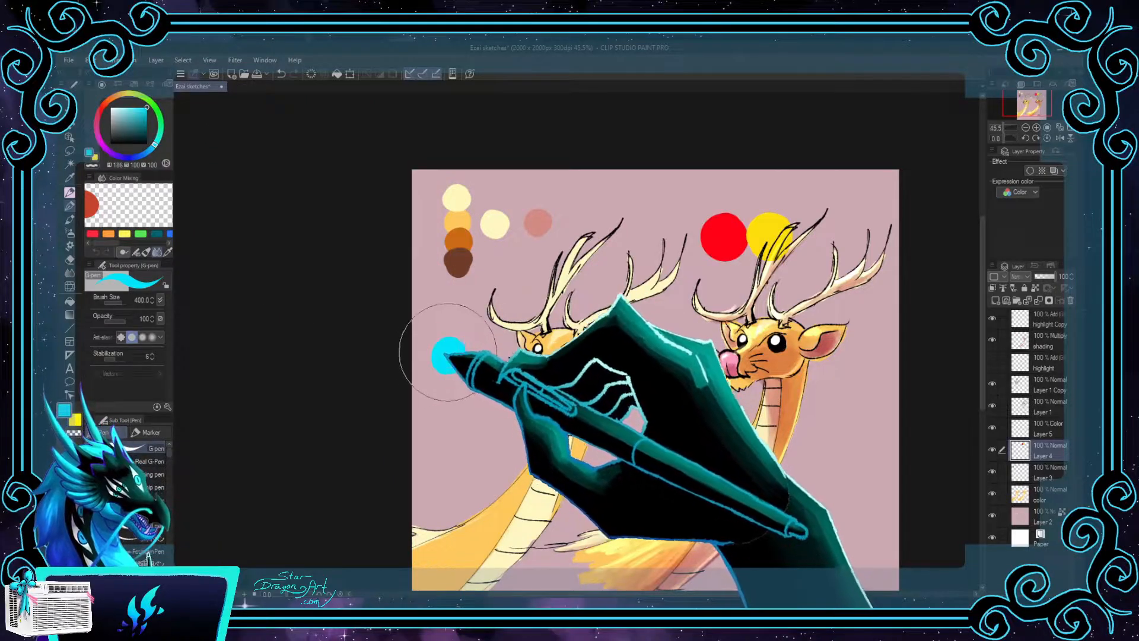
key(ctrl+z)
click(148, 155)
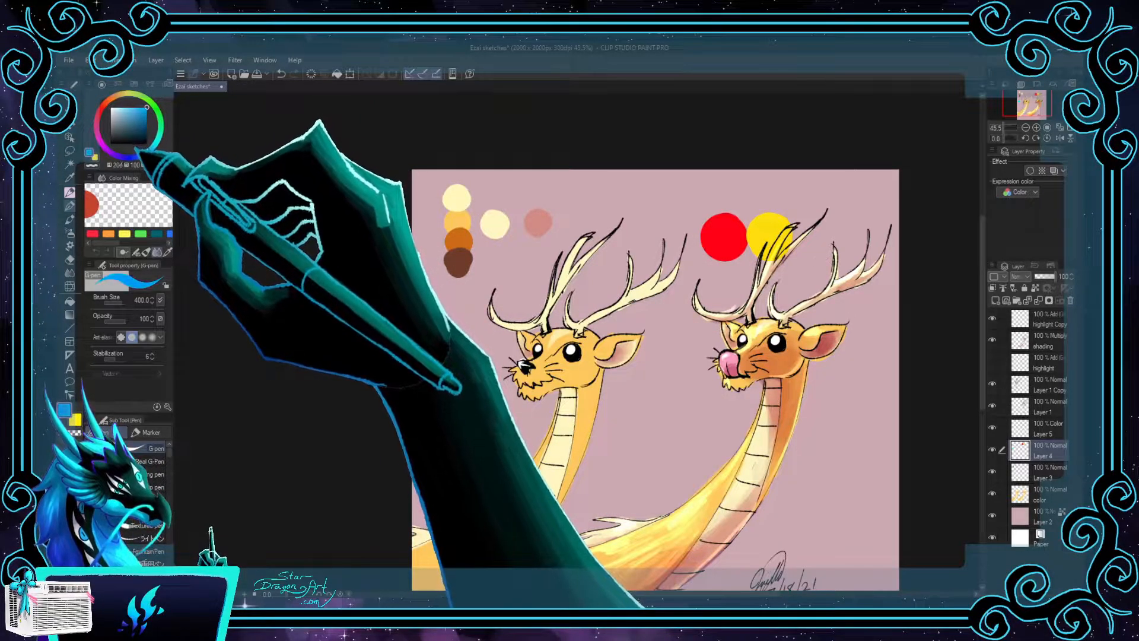
click(146, 123)
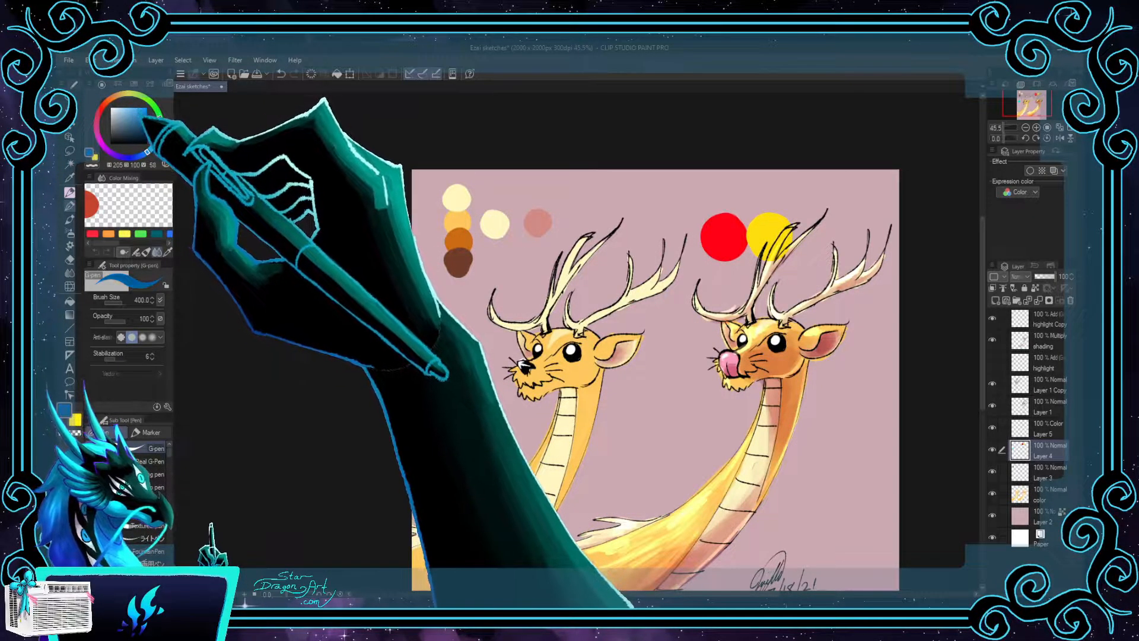
click(449, 379)
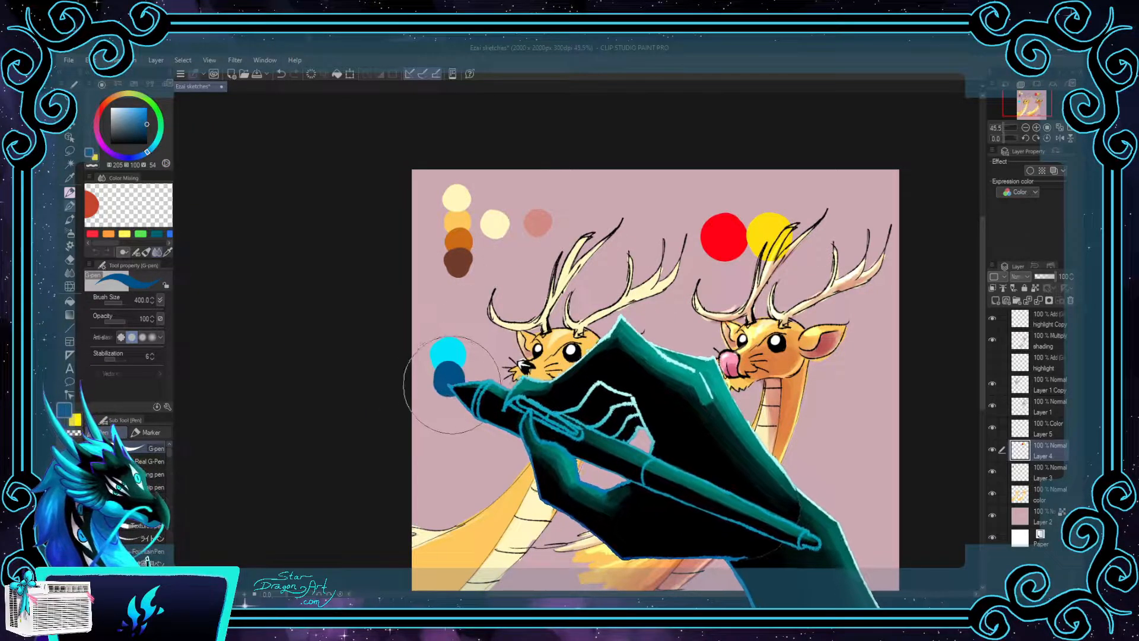
Step: Mix a dark navy with hue 226, saturation 68 and value 23, and paint its swatch below the blue one
drag(148, 154, 136, 157)
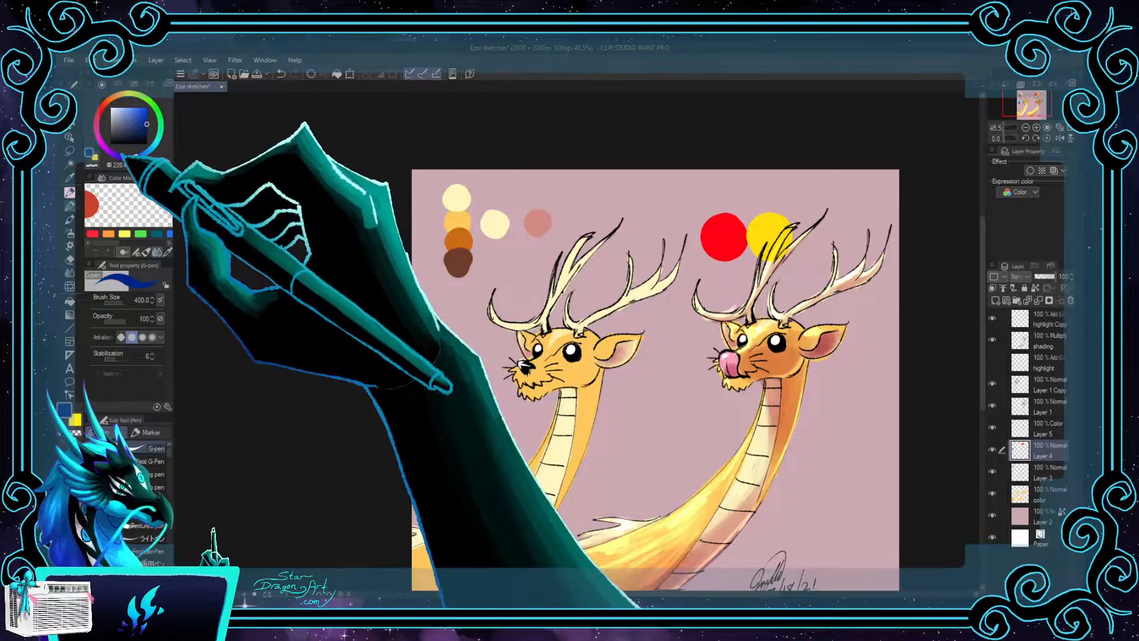
click(136, 136)
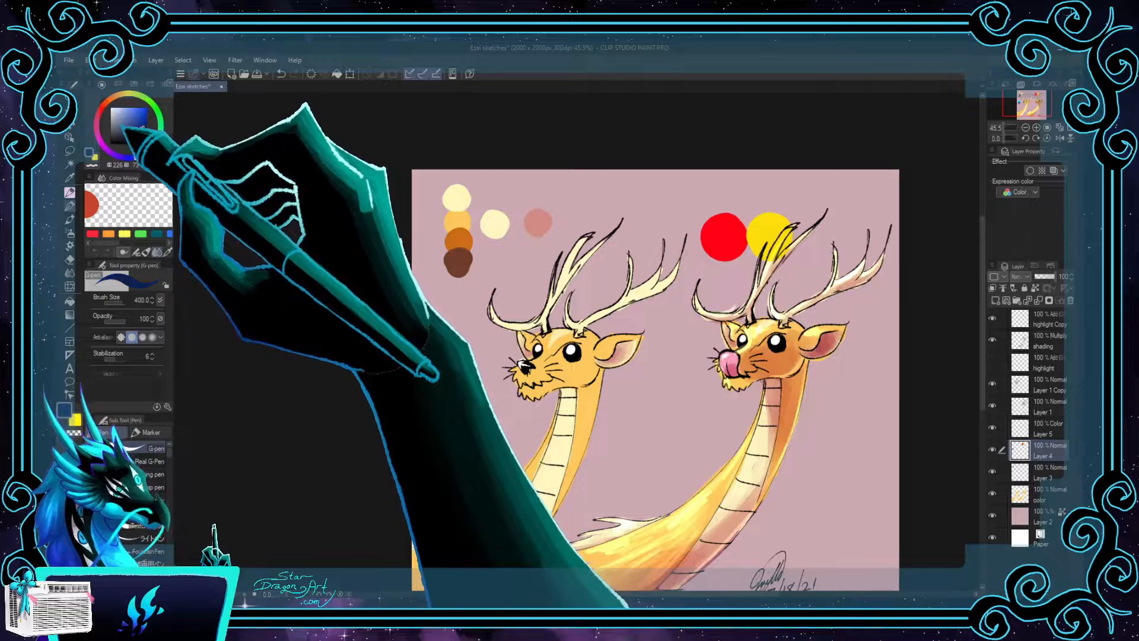
click(449, 401)
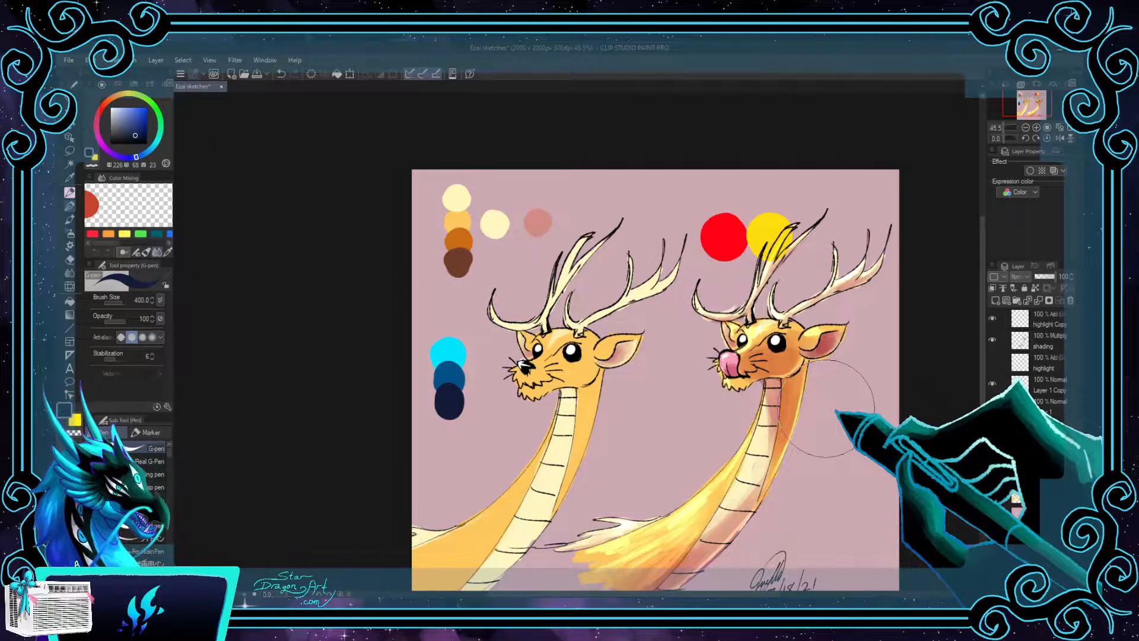
Step: Mix a light aqua highlight with hue 166, saturation 45 and value 100, paint its swatch above the cyan, and resample the cyan
alt+click(440, 350)
drag(154, 143, 127, 108)
click(446, 327)
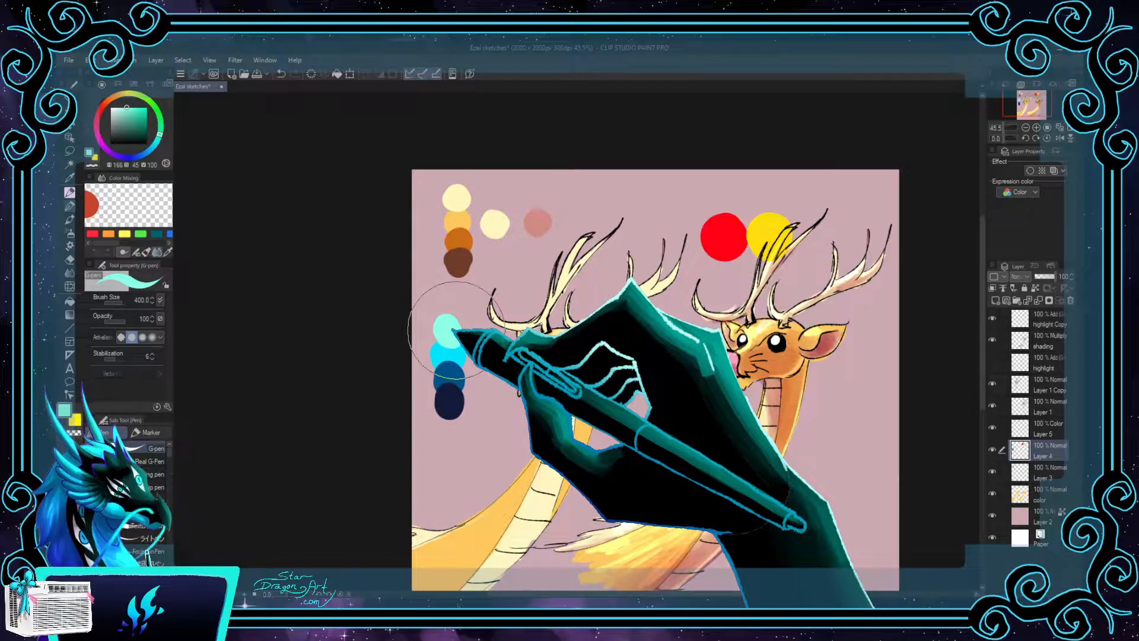
alt+click(462, 344)
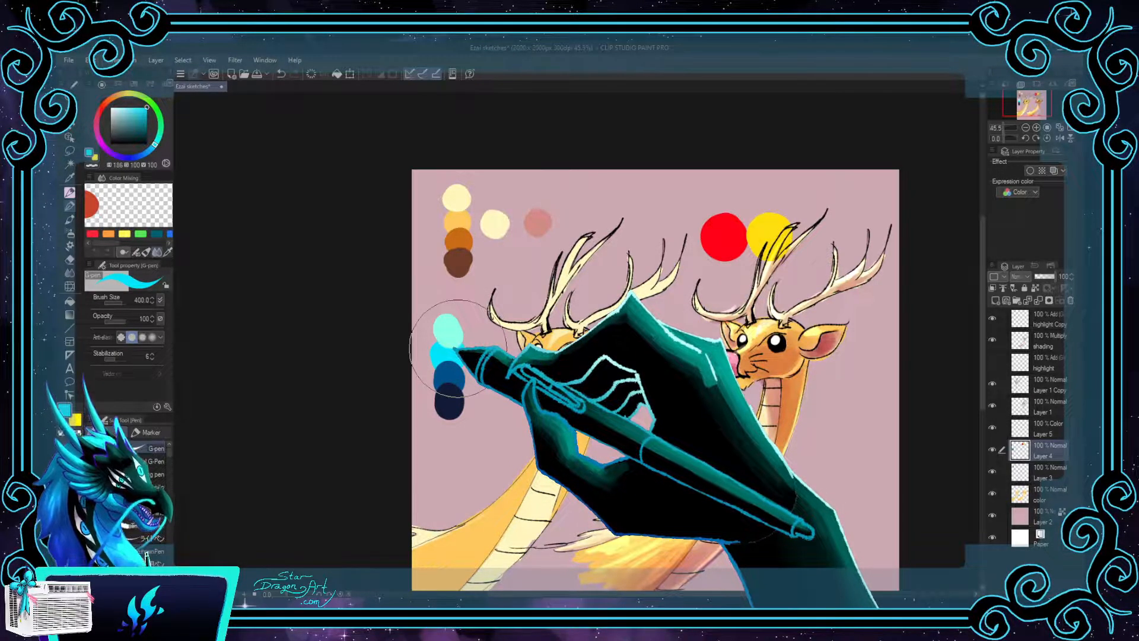
Step: Paint a second cyan swatch column with teal and dark teal shadows beside the blue palette, and try an aqua highlight above it
click(497, 358)
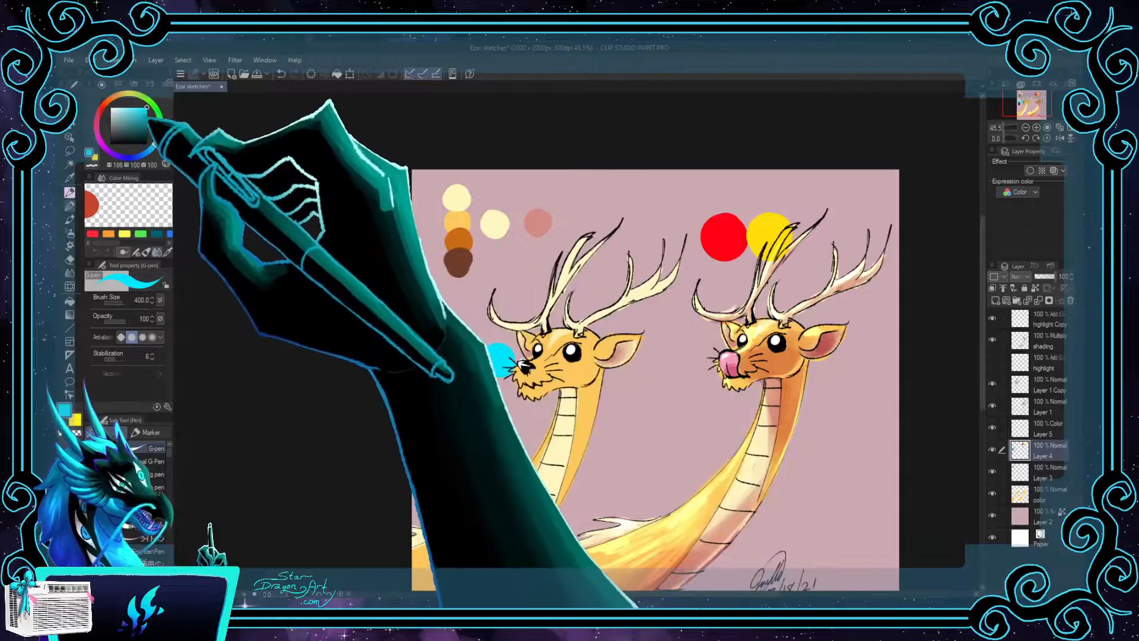
click(499, 358)
click(142, 117)
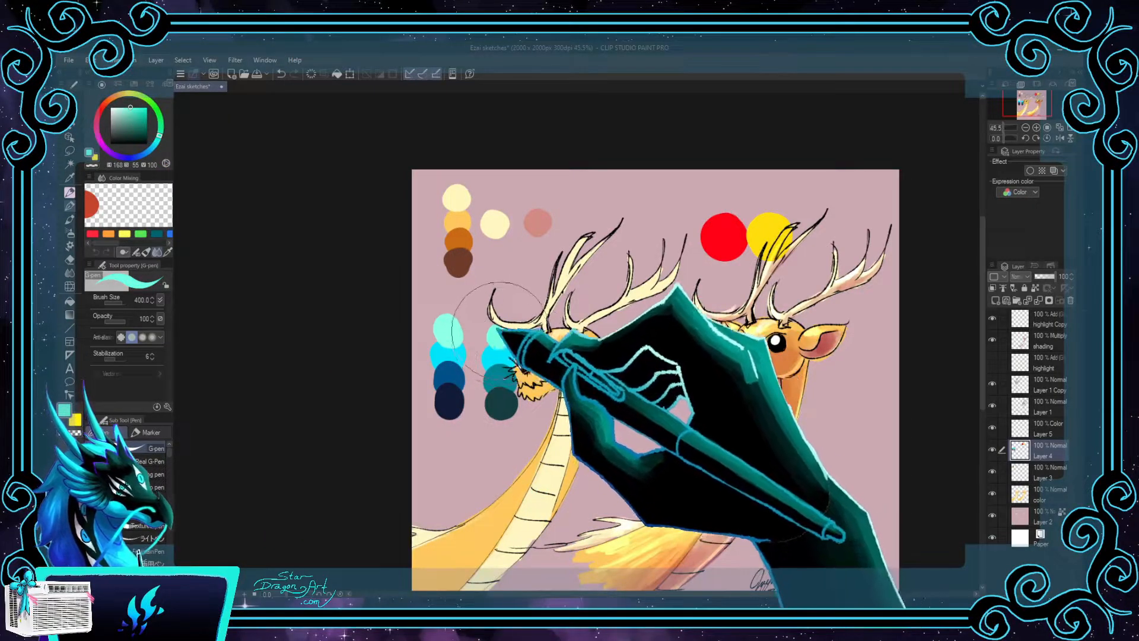
click(502, 328)
key(ctrl+z)
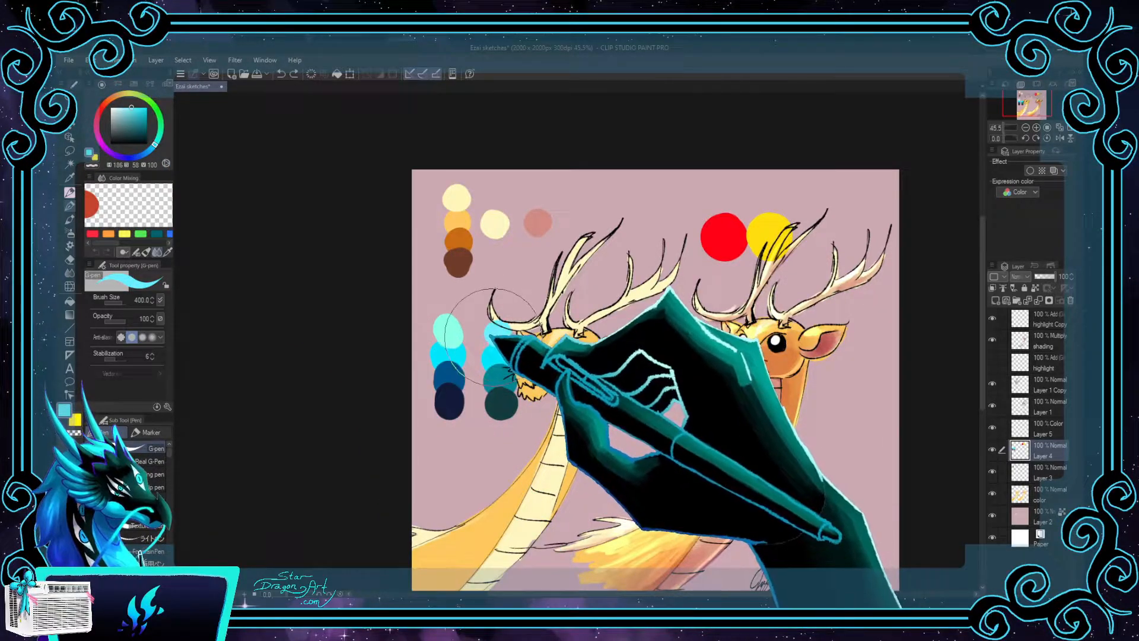
Step: Paint the second column's highlight in light blue, lighten it to 186, 33, 100, and circle the first blue column
drag(491, 337, 503, 331)
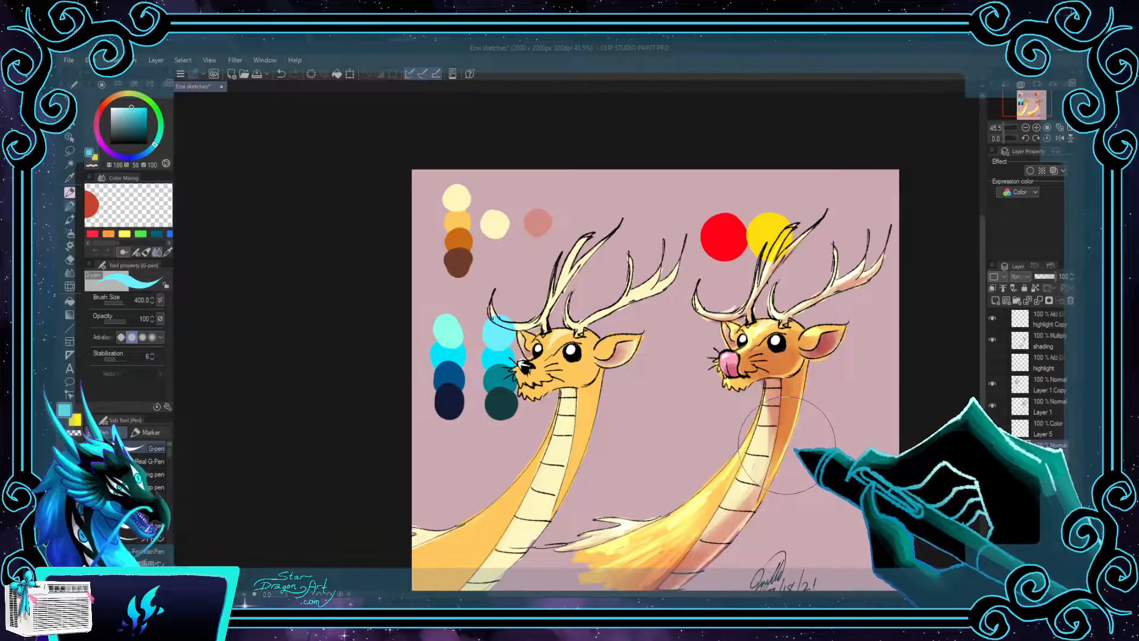
click(122, 108)
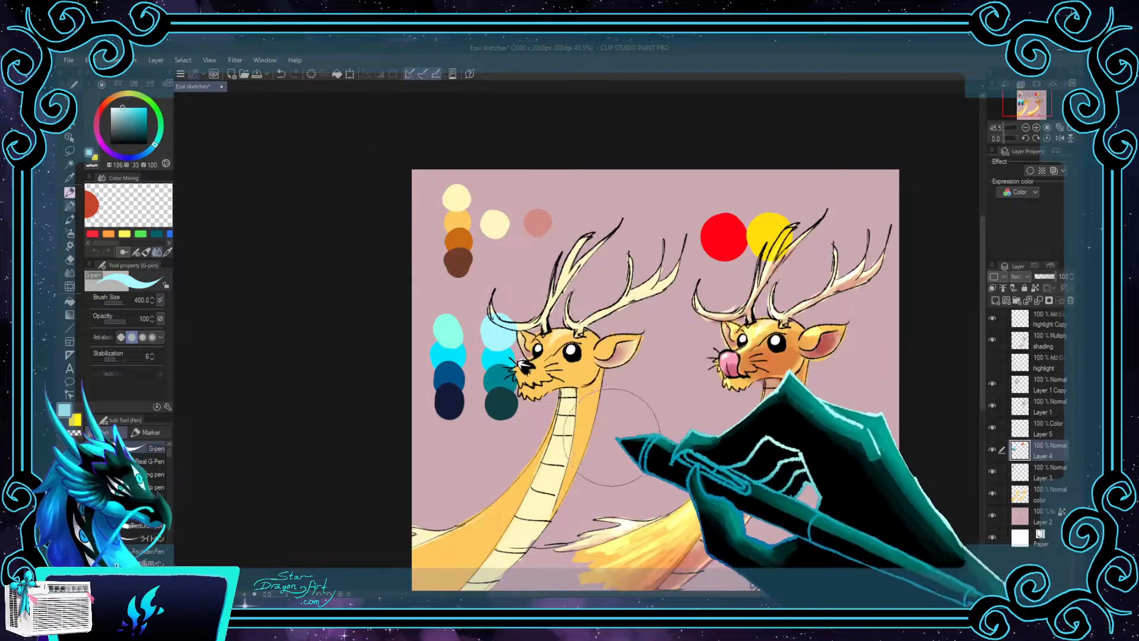
mouse_move(442, 292)
mouse_down()
mouse_move(469, 356)
mouse_move(439, 300)
mouse_up()
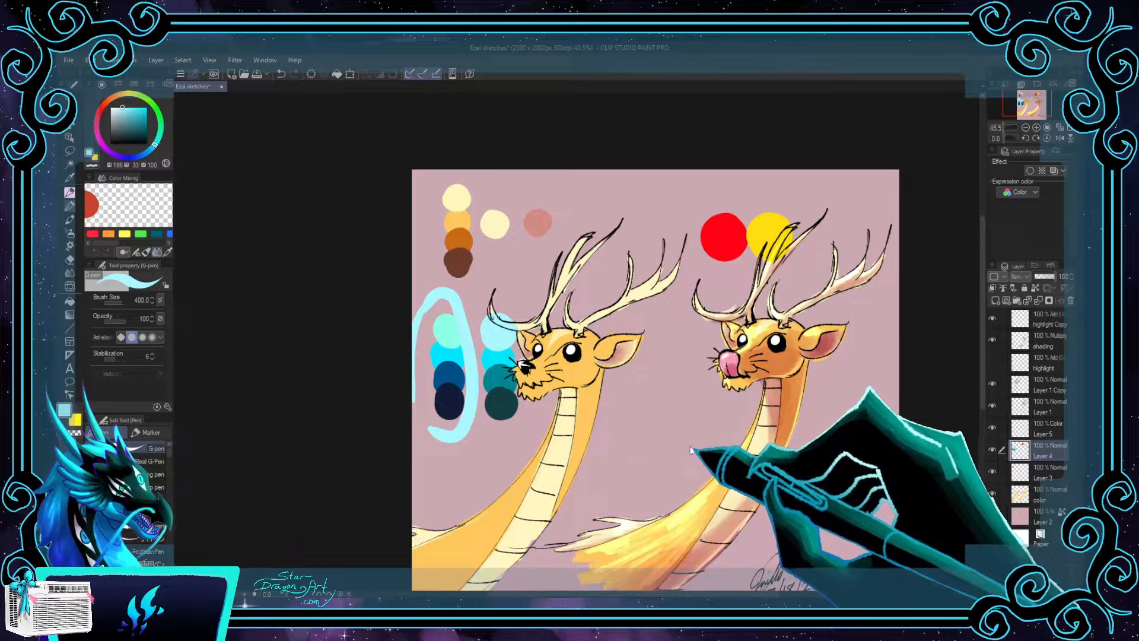
Step: Erase the blue swatches, delete Layer 4 with its red and yellow circles, and make Layer 3 active
click(486, 375)
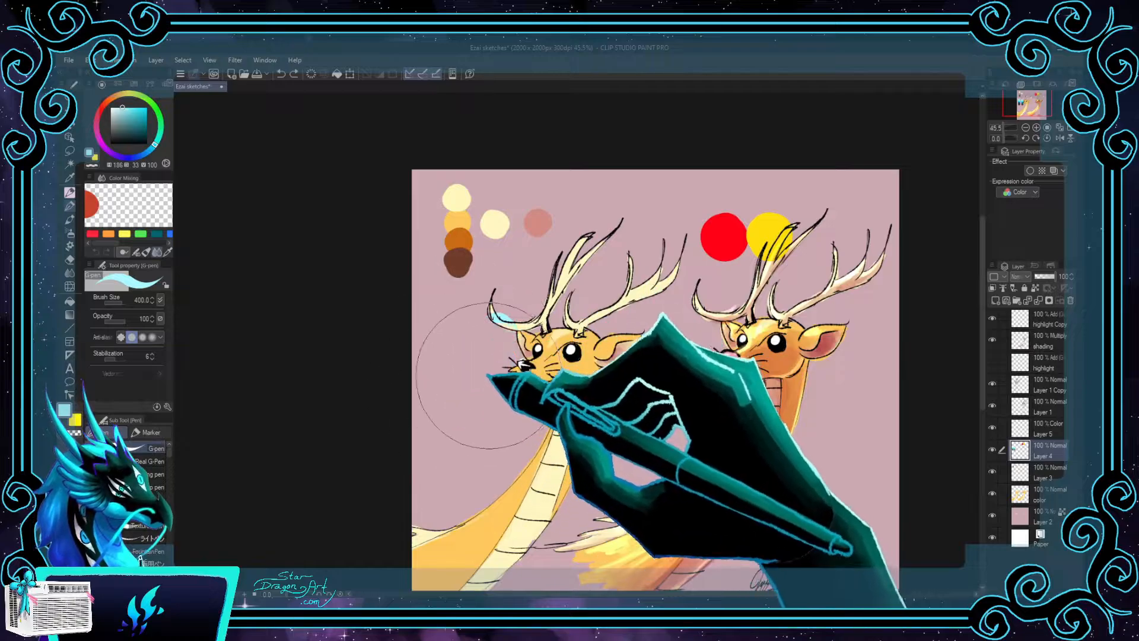
click(1049, 473)
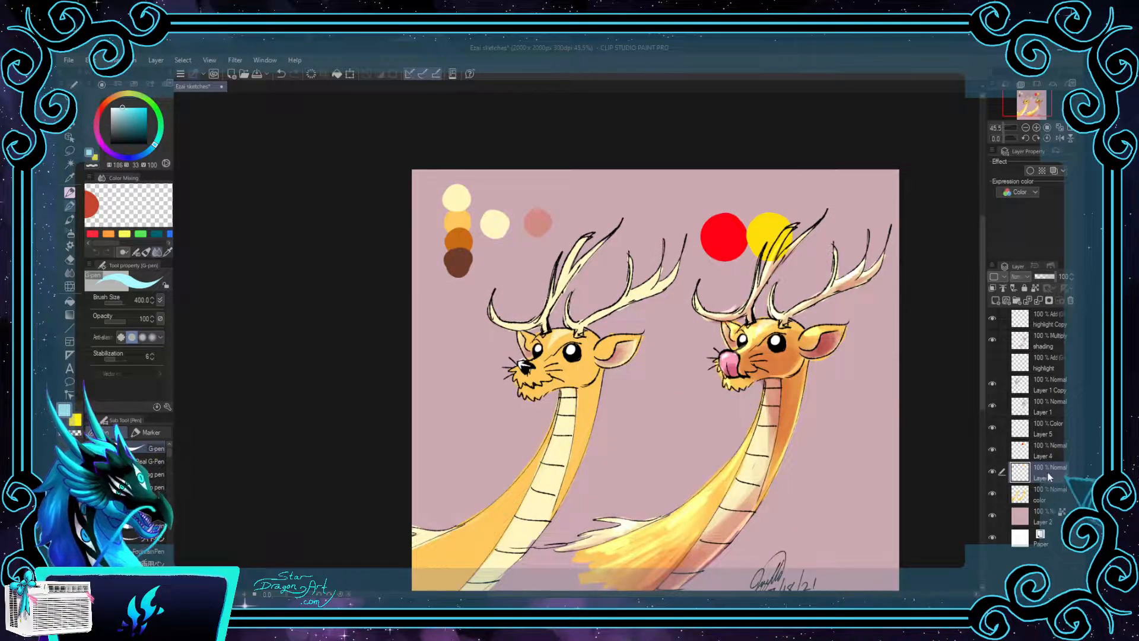
click(1039, 453)
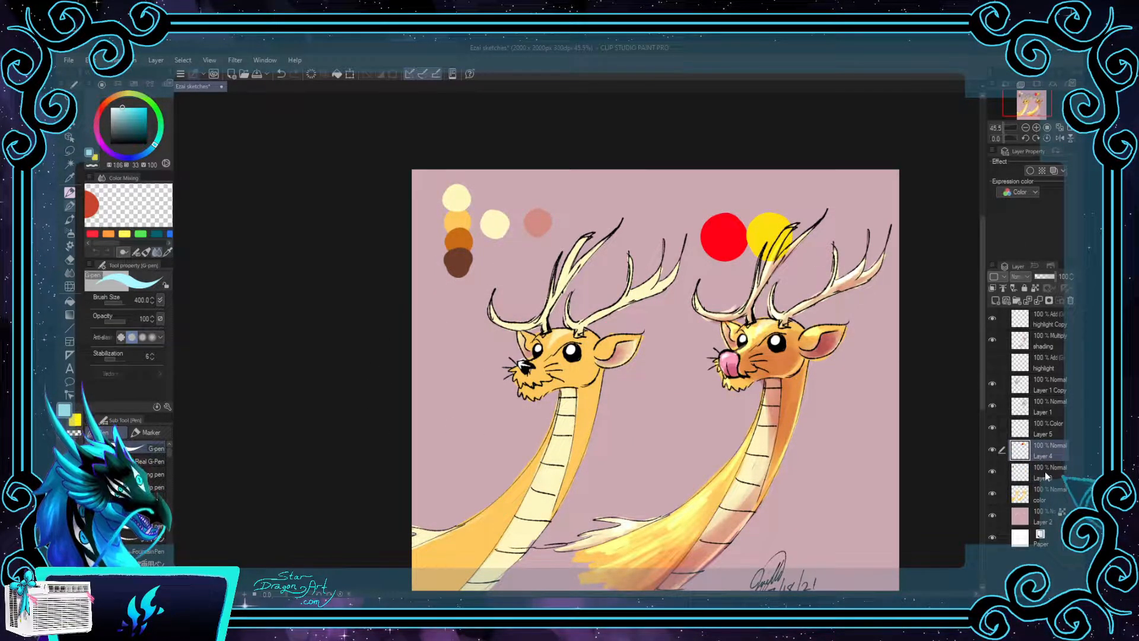
click(1071, 300)
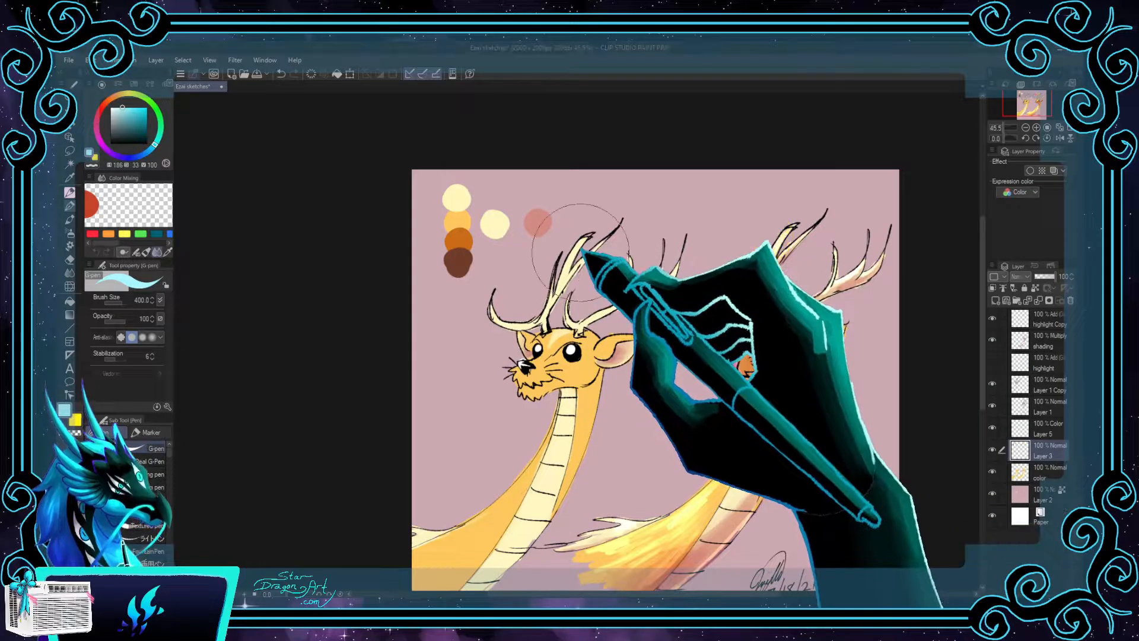
click(1045, 457)
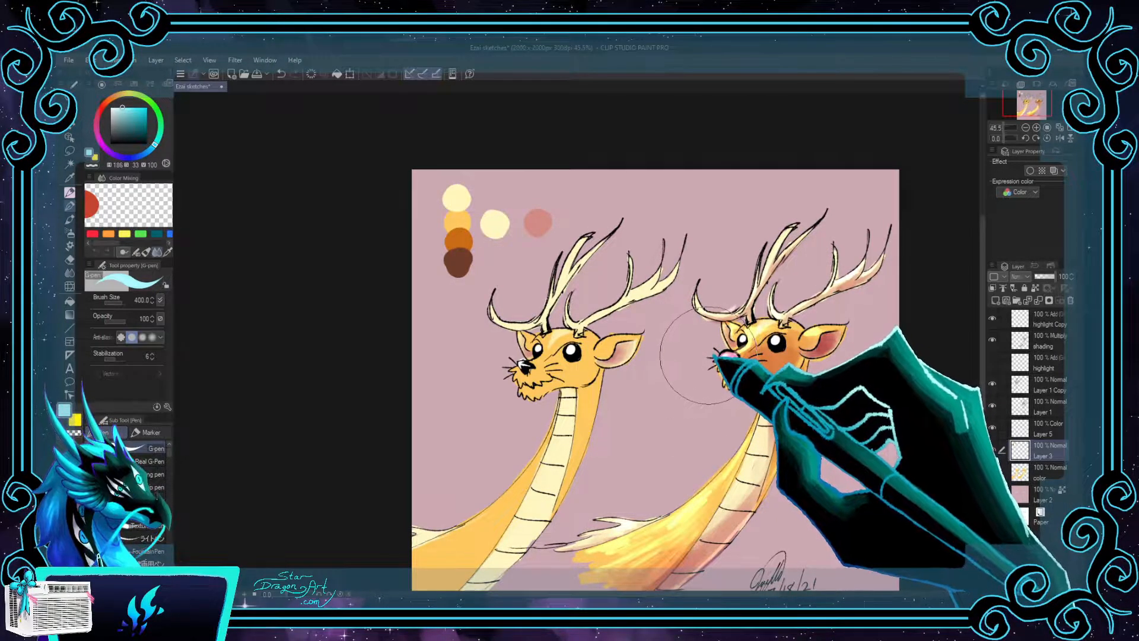
Step: Mix khaki and darker gray-olive shadows from the cream swatch, shifting hue and value, and paint them below it on Layer 3
alt+click(496, 231)
click(117, 95)
click(127, 118)
drag(495, 241, 495, 263)
click(116, 94)
click(124, 115)
click(117, 94)
click(119, 124)
Step: Resample the cream swatch, mix a near-white highlight from it, and paint the highlight directly above
alt+click(491, 222)
click(119, 94)
click(114, 108)
click(495, 201)
Step: Sample the pink swatch, mix a crimson shadow and a dark purple deep shadow, and paint both below it
alt+click(538, 221)
click(98, 114)
click(132, 121)
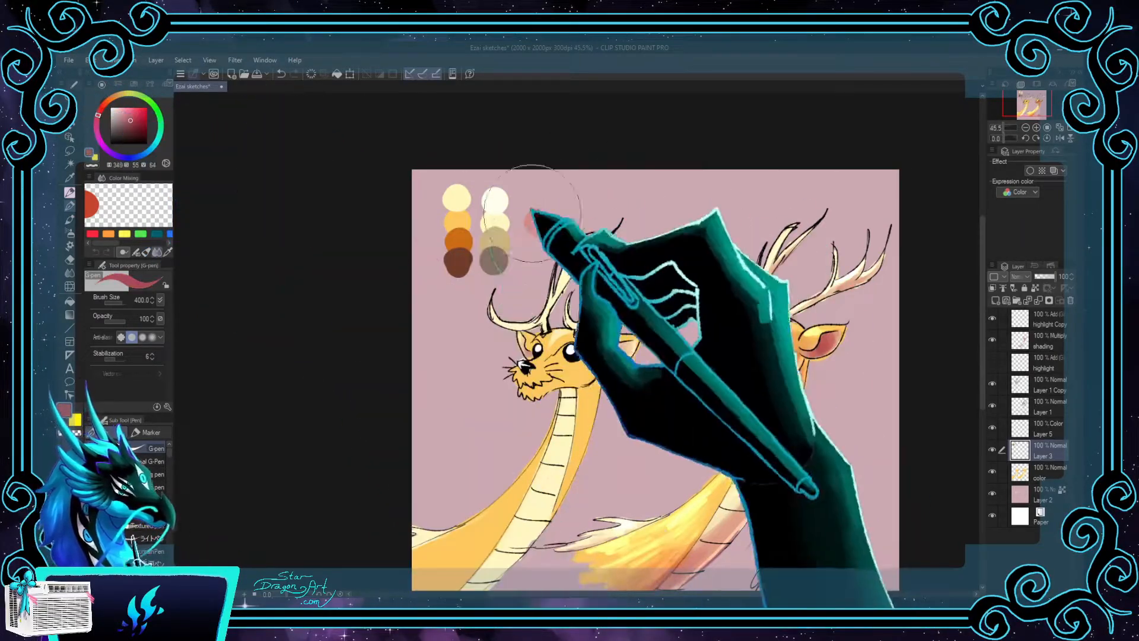
click(538, 239)
click(96, 125)
click(122, 133)
click(536, 261)
Step: Resample the pink, mix a pale peach highlight with hue 17, saturation 20 and value 100, and paint it above
alt+click(538, 220)
click(107, 102)
click(117, 108)
click(538, 199)
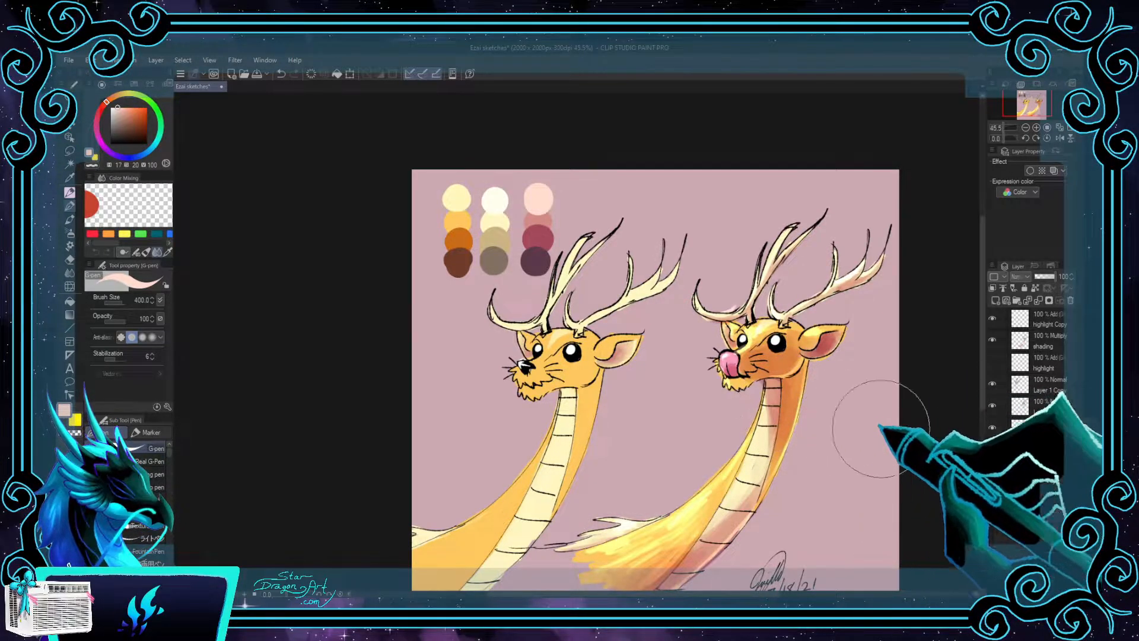
Step: Sketch a black color-wheel diagram with a size 40 brush above the shaded dragon, marking the hue direction and the base-to-shadow path
click(1020, 454)
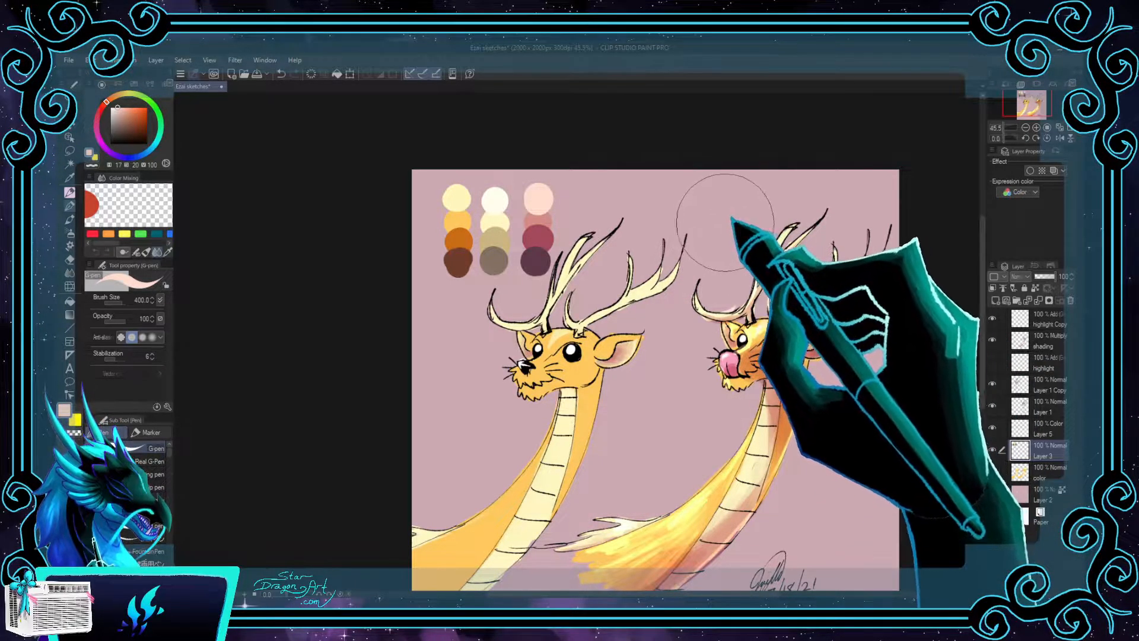
drag(126, 118, 148, 146)
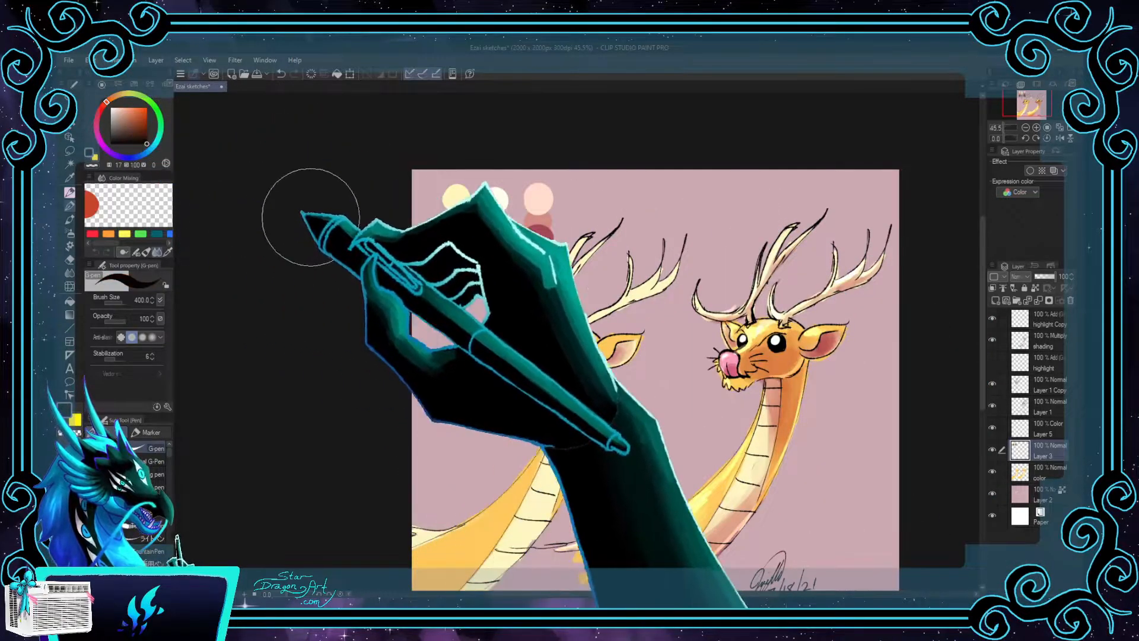
key([)
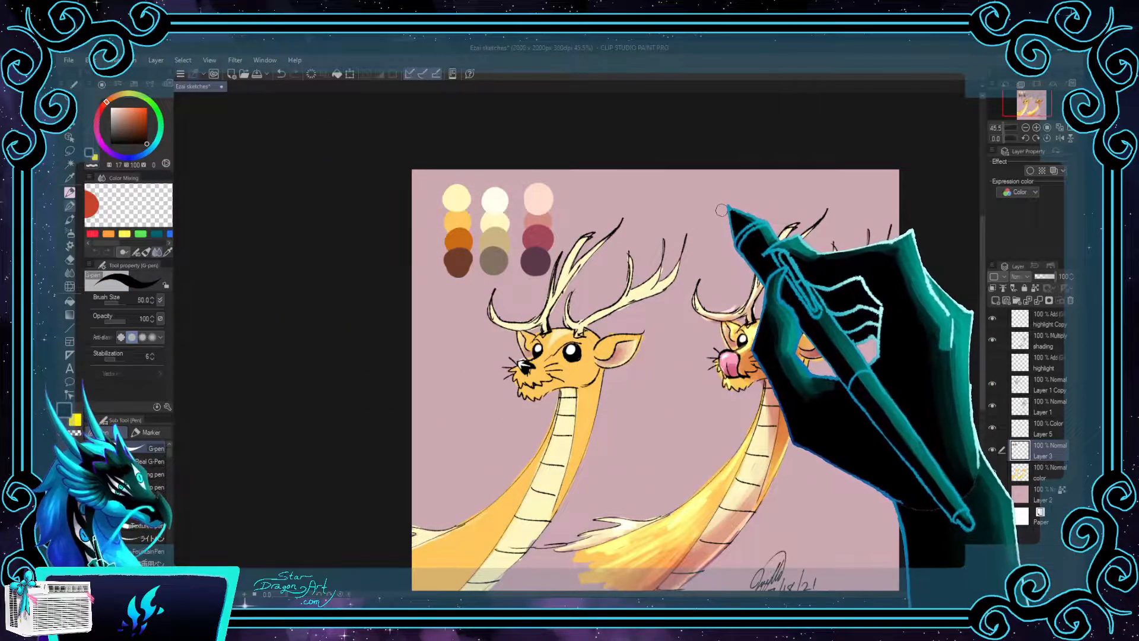
mouse_move(738, 186)
mouse_down()
mouse_move(772, 279)
mouse_move(749, 183)
mouse_up()
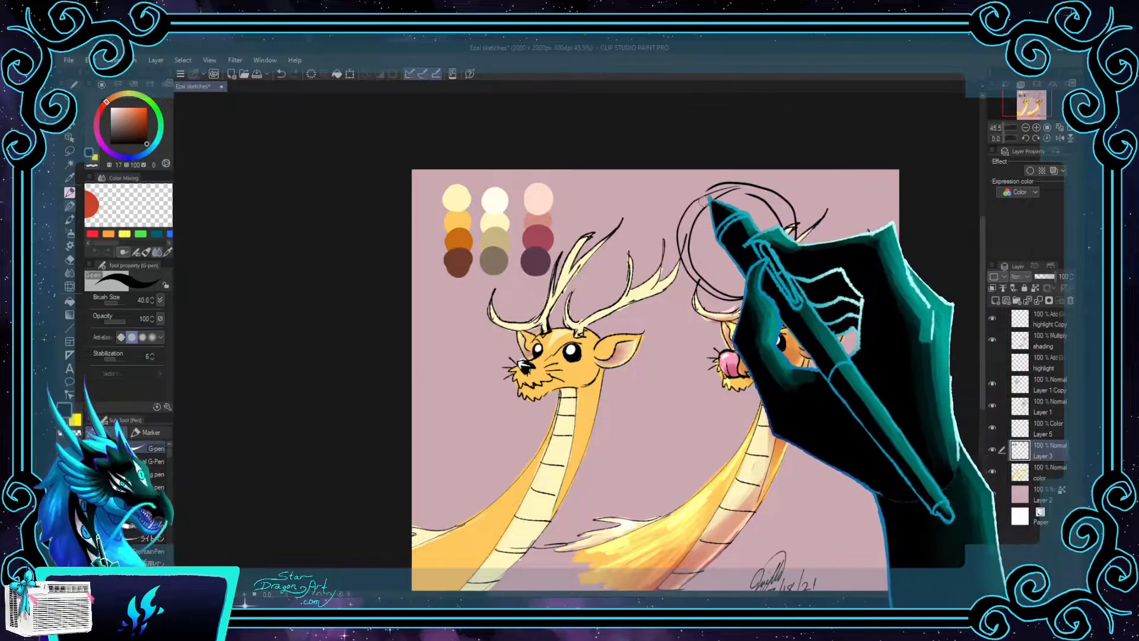
mouse_move(671, 206)
mouse_down()
mouse_move(705, 183)
mouse_move(665, 210)
mouse_move(677, 206)
mouse_up()
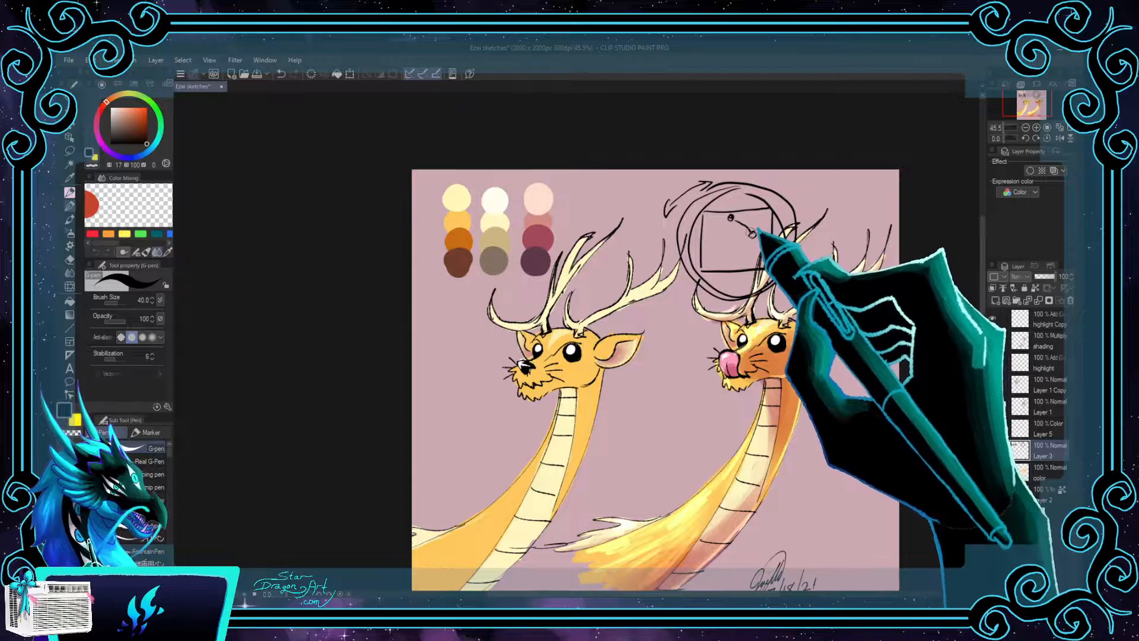
drag(751, 233, 751, 233)
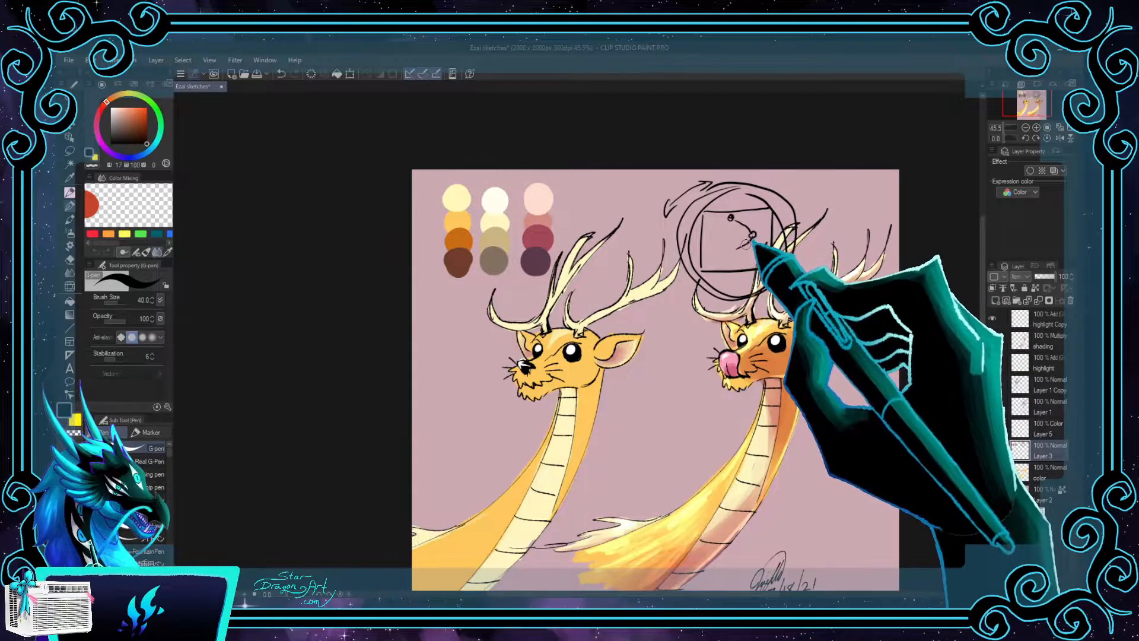
drag(752, 235, 723, 257)
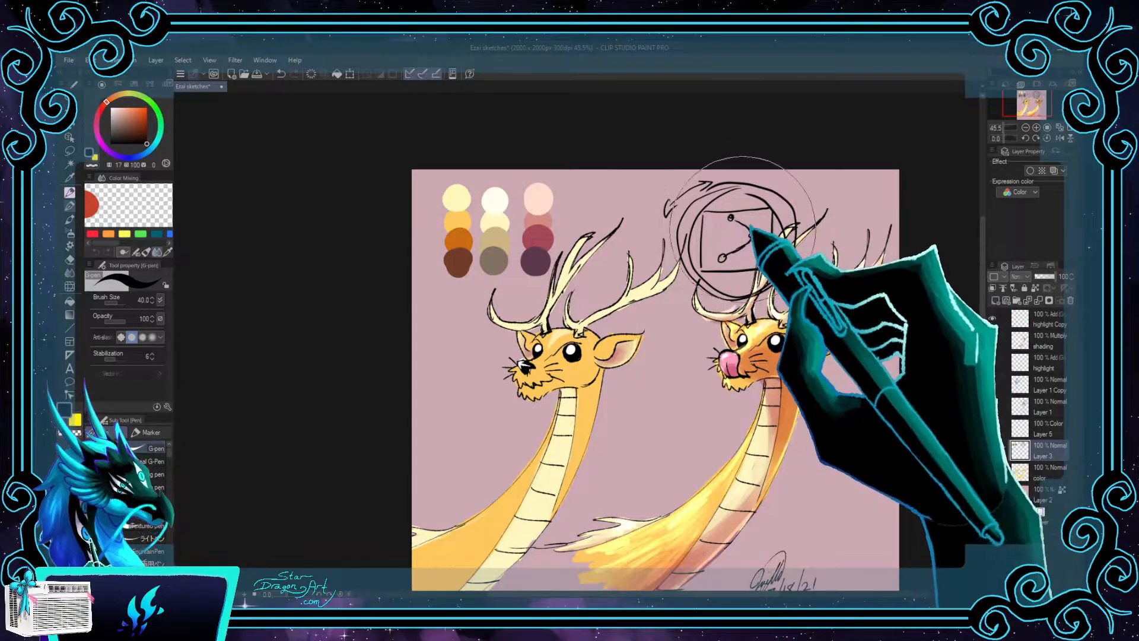
Step: Undo all strokes of the color-wheel diagram
key(ctrl+z)
key(ctrl+z)
key(ctrl+z)
key(ctrl+z)
key(ctrl+z)
key(ctrl+z)
key(ctrl+z)
key(ctrl+z)
key(ctrl+z)
key(ctrl+z)
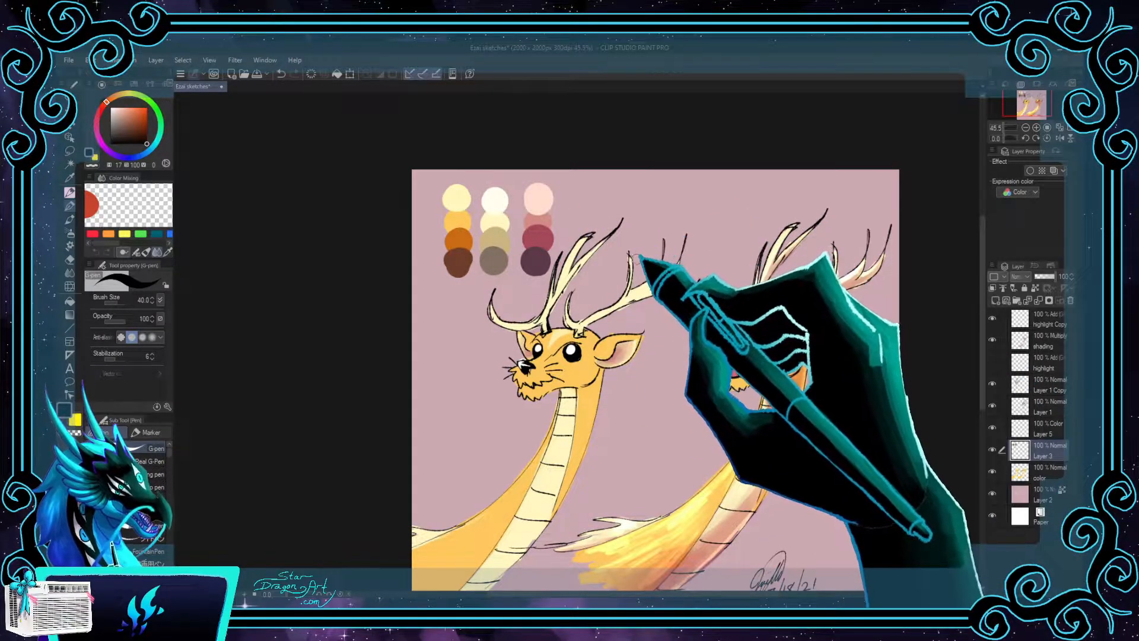
Step: Pick up the orange shadow color from the palette and switch to the Oil paint 2 brush
alt+click(493, 240)
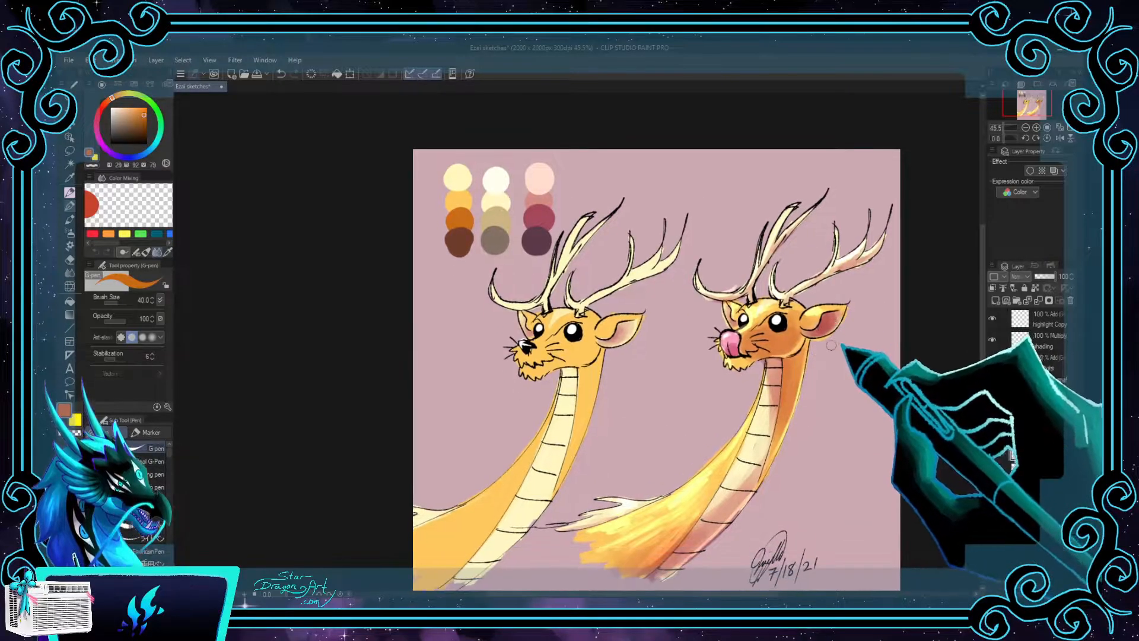
key(b)
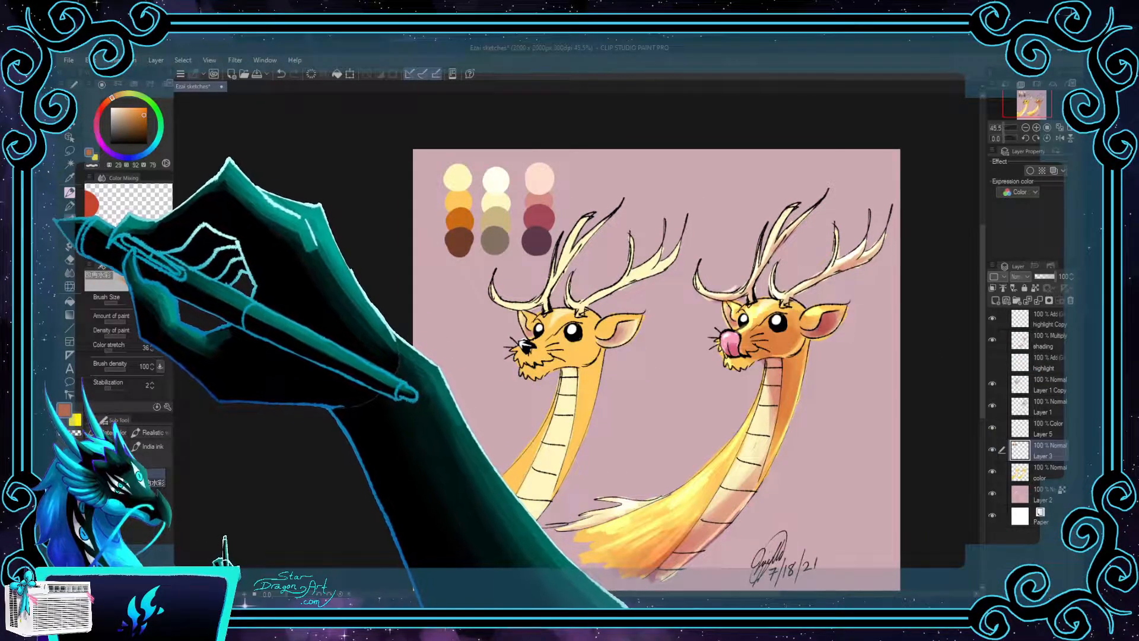
key(b)
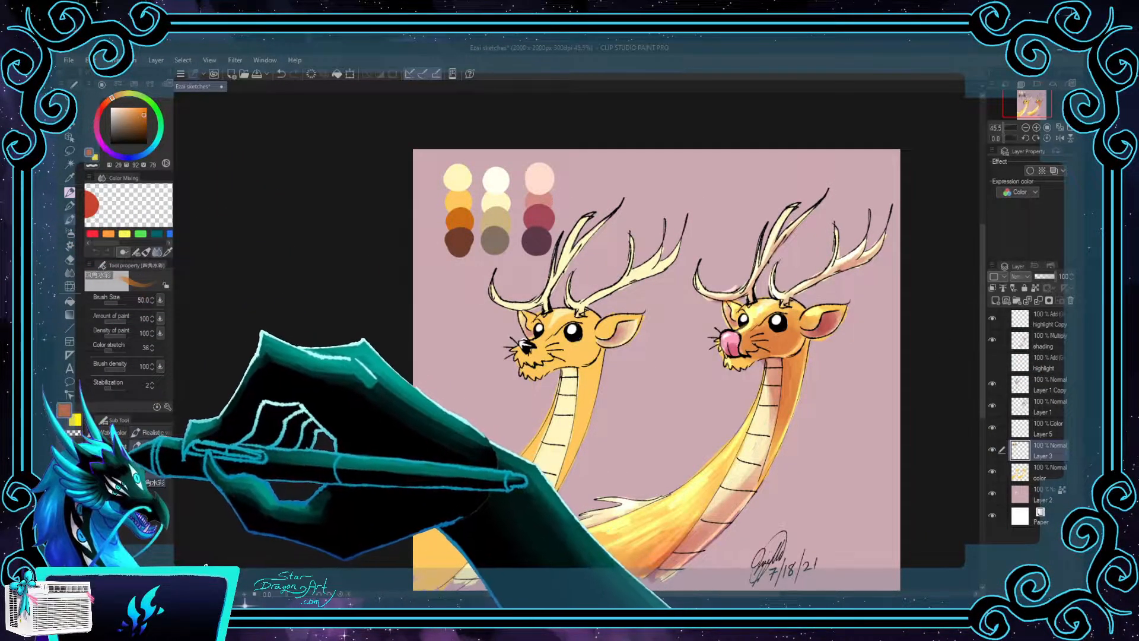
key(b)
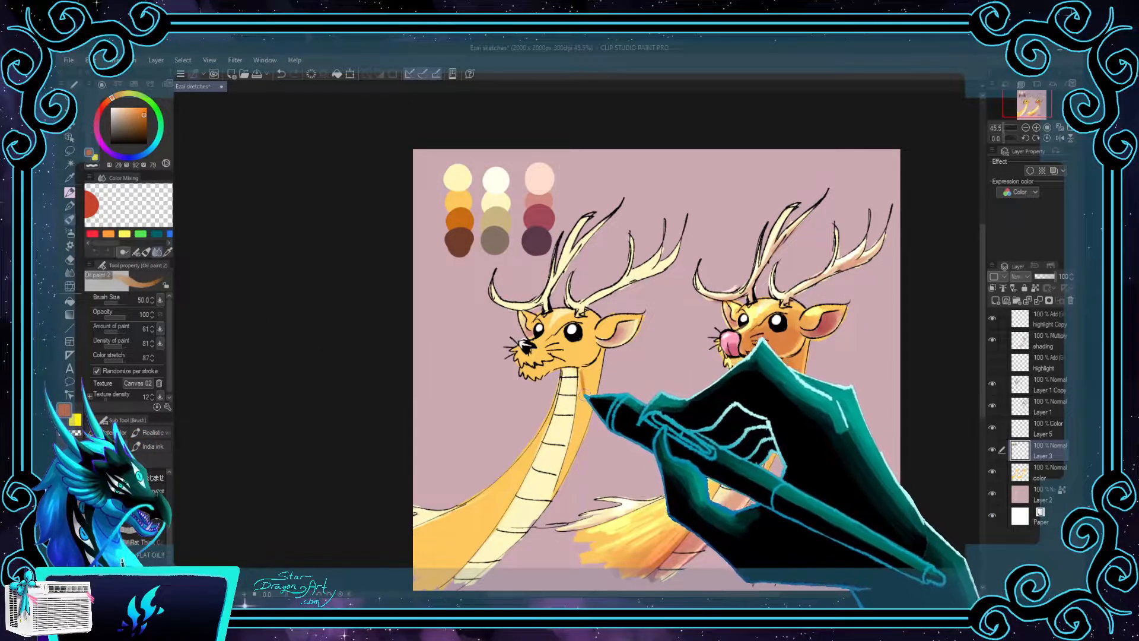
Step: Enlarge the brush to 80 and shade the back of the unshaded dragon's neck and lower body in orange
drag(586, 402, 589, 399)
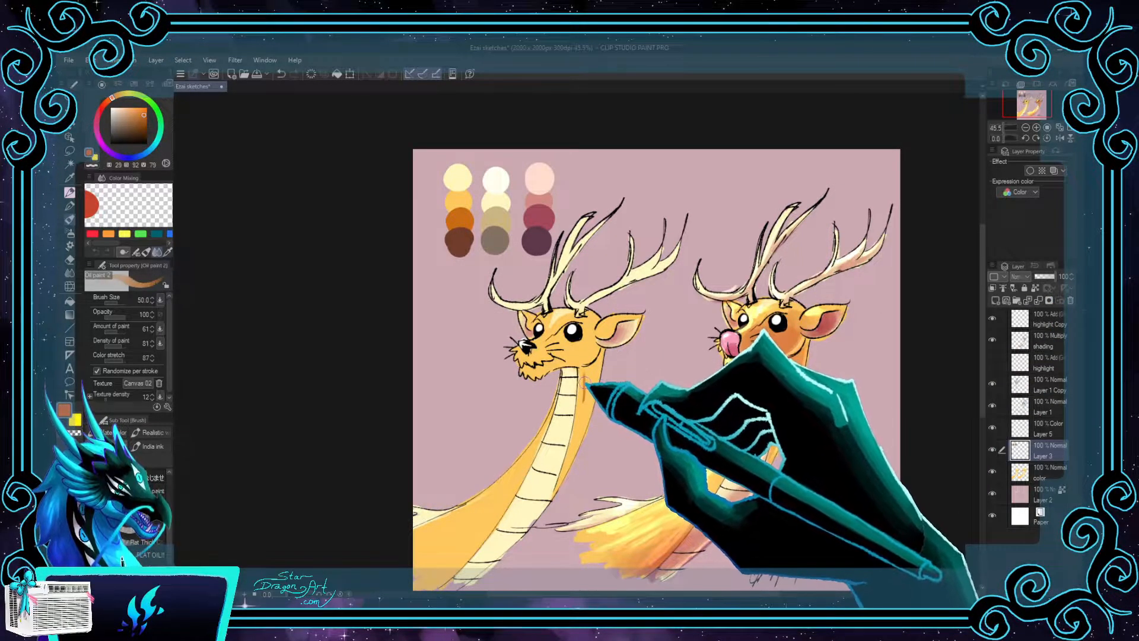
key(bracketright)
key(bracketright)
key(bracketright)
mouse_move(583, 369)
mouse_down()
mouse_move(585, 407)
mouse_move(585, 378)
mouse_up()
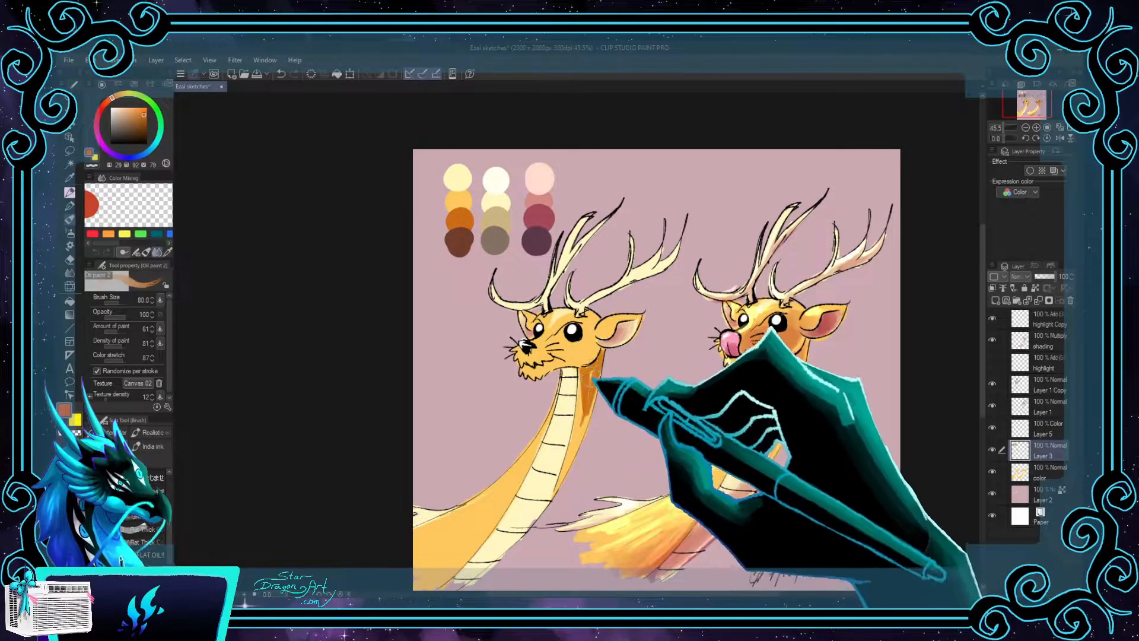
drag(578, 410, 615, 385)
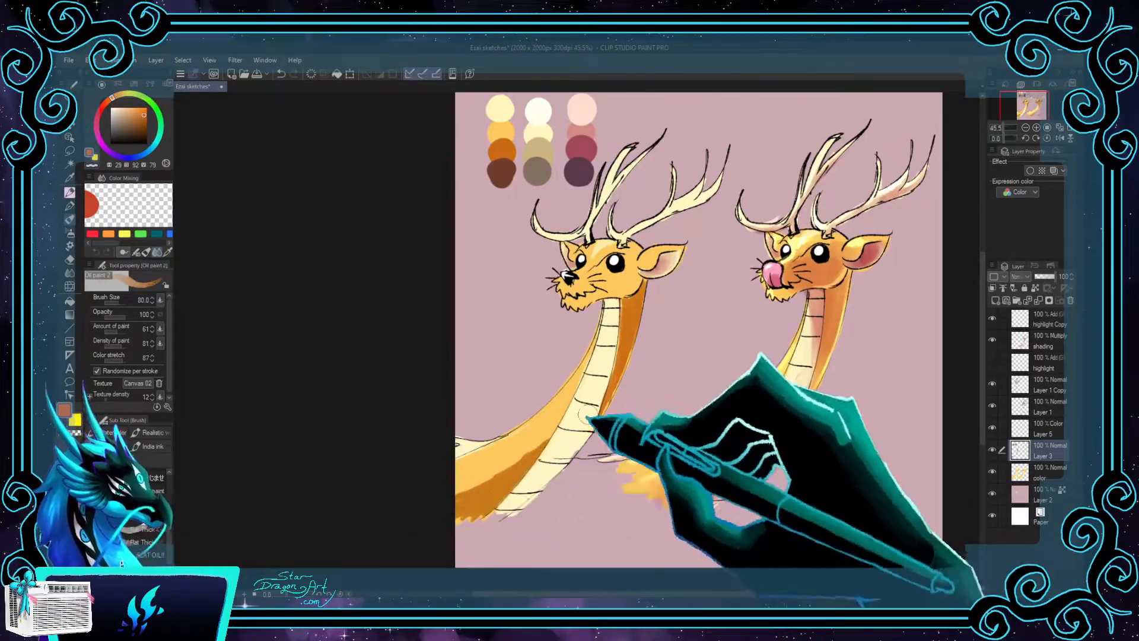
Step: On the color layer, lock the transparent pixels and paint the orange shadow on the dragon's head, neck and lower body
click(1051, 473)
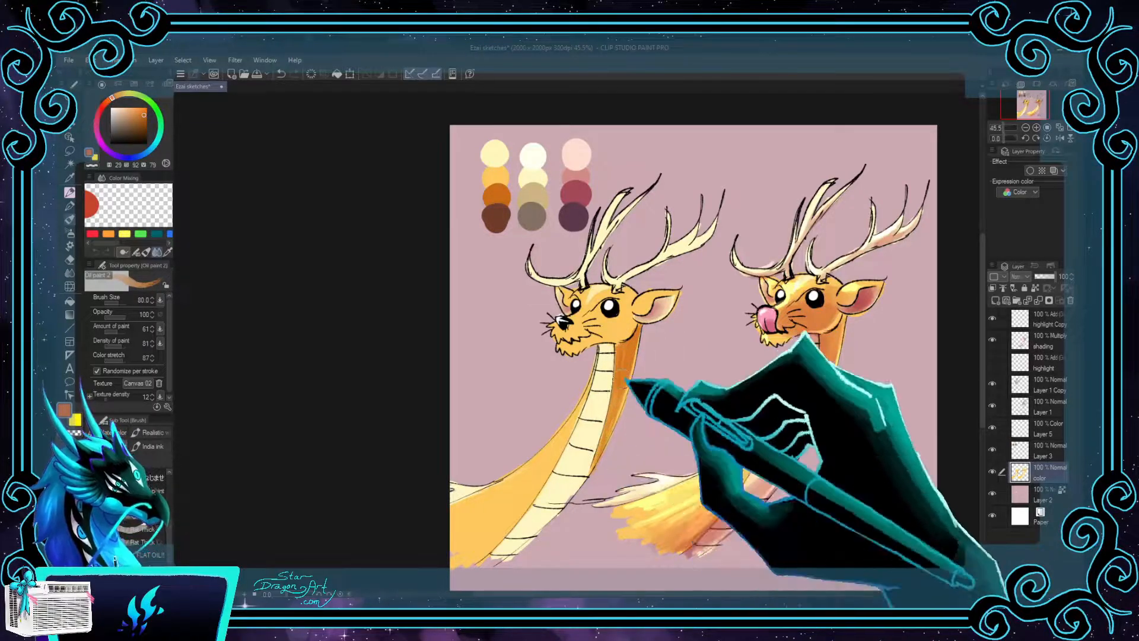
drag(539, 494, 474, 552)
click(1035, 288)
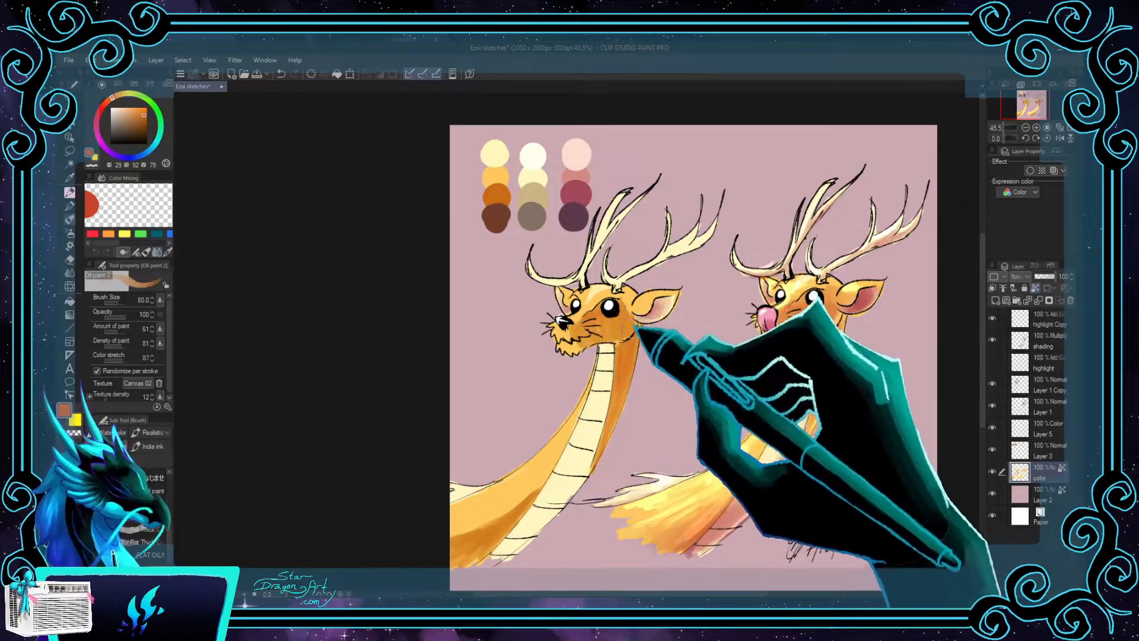
Step: Pick up the tan shadow color from the palette, enlarge the brush to 170 and shade the left dragon's neck and belly scales
alt+click(531, 197)
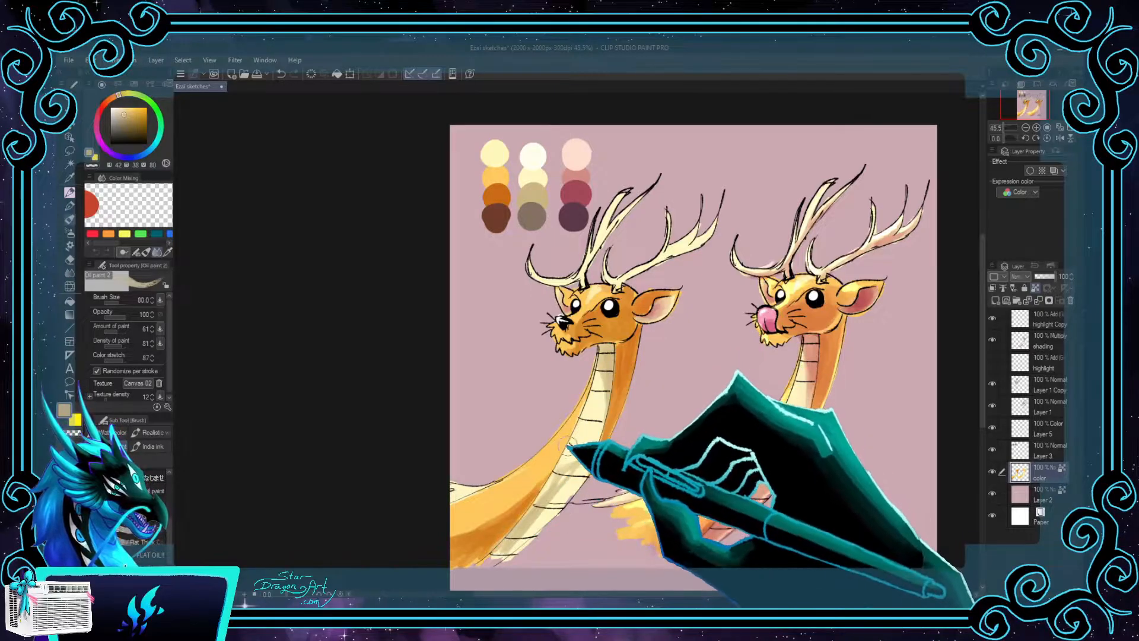
key(bracketright)
key(bracketright)
key(bracketright)
key(bracketright)
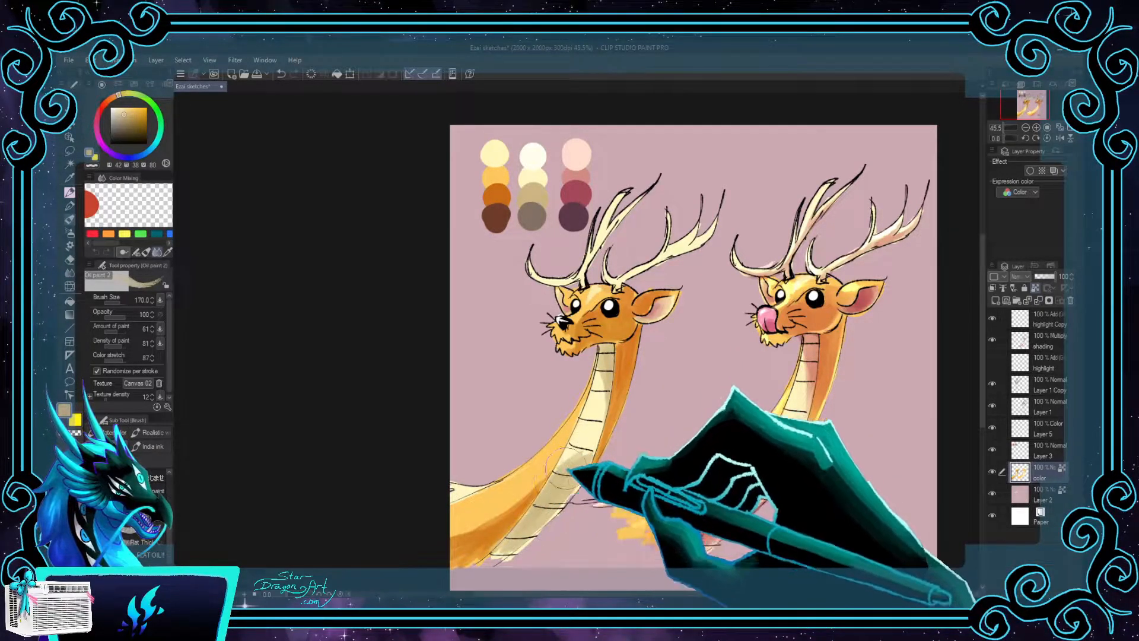
mouse_move(611, 410)
mouse_down()
mouse_move(605, 353)
mouse_move(608, 386)
mouse_move(644, 350)
mouse_up()
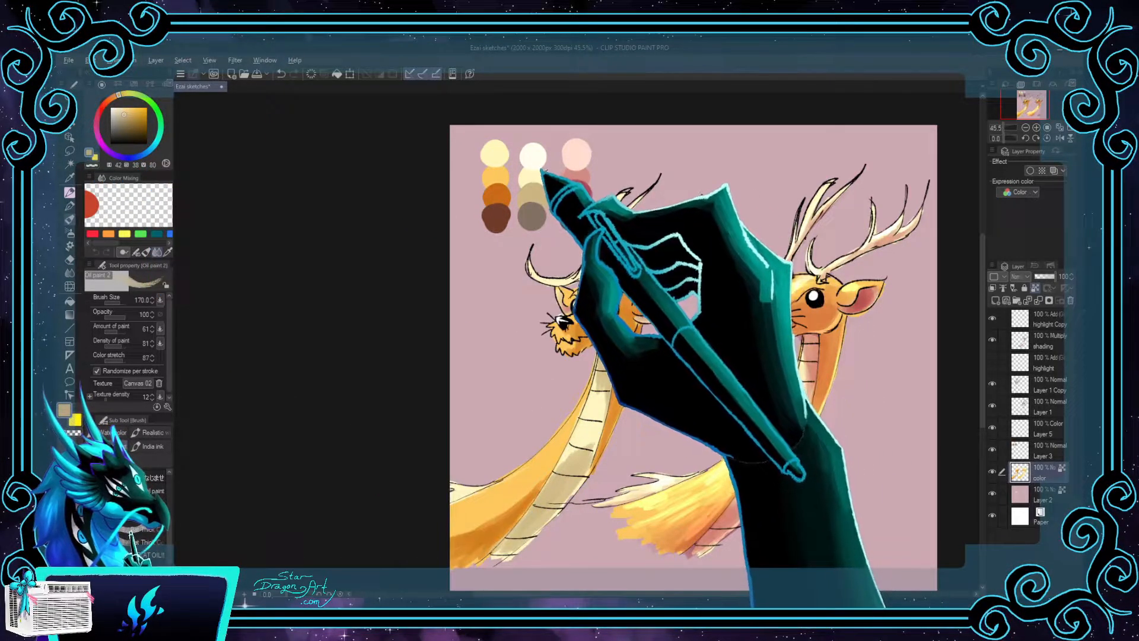
Step: Blend the belly scales on the left dragon's neck with the cream base color and the tan shadow color
alt+click(537, 177)
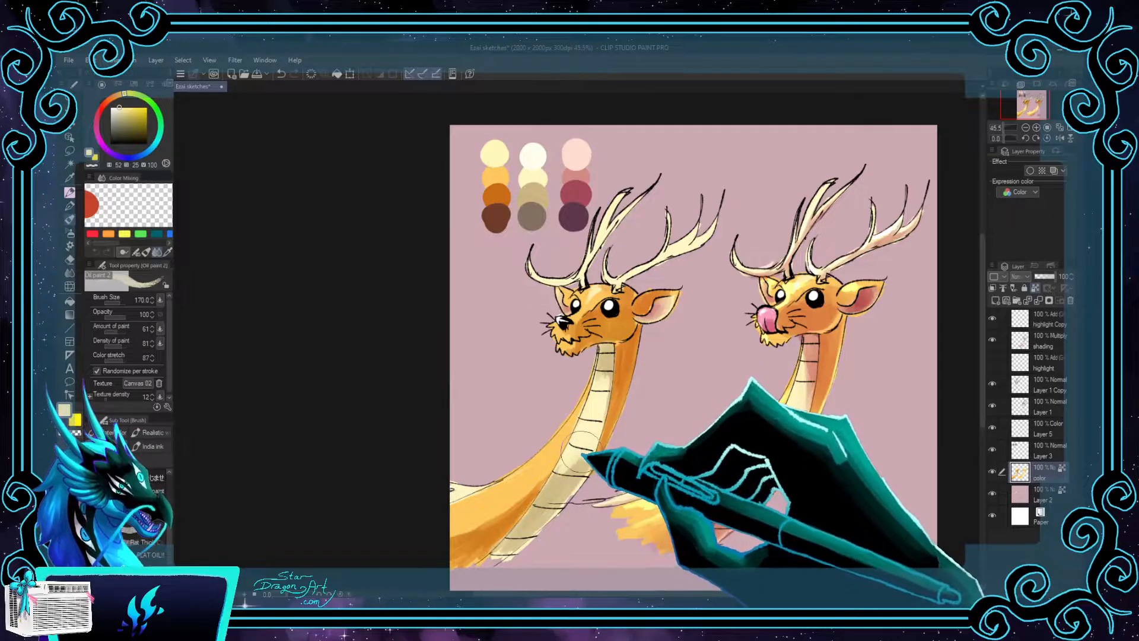
alt+click(533, 193)
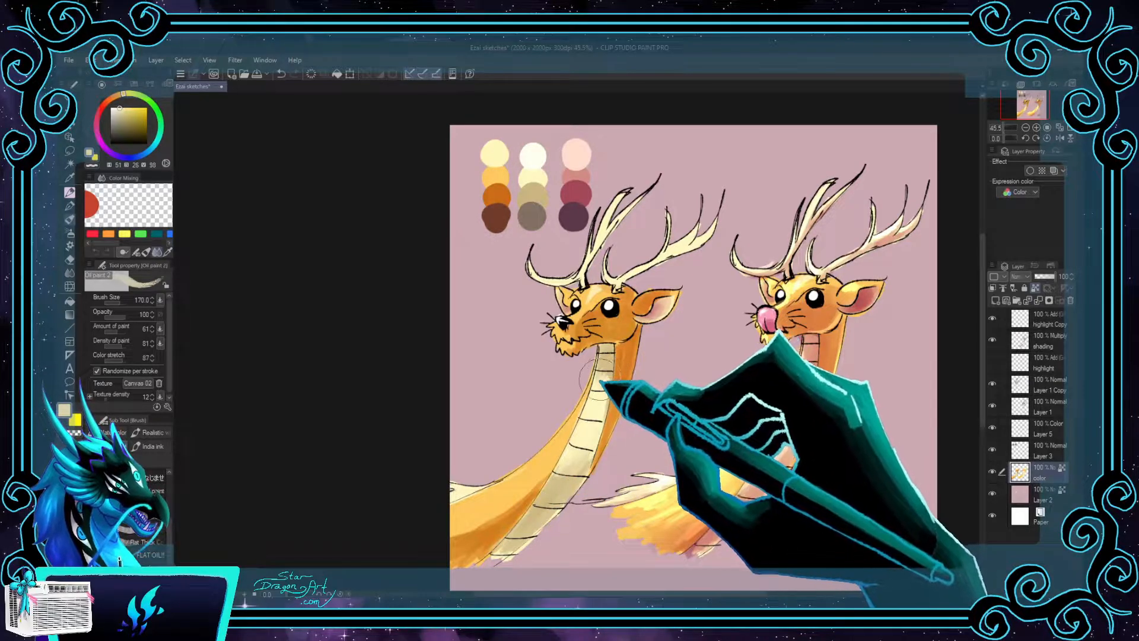
drag(599, 382, 610, 378)
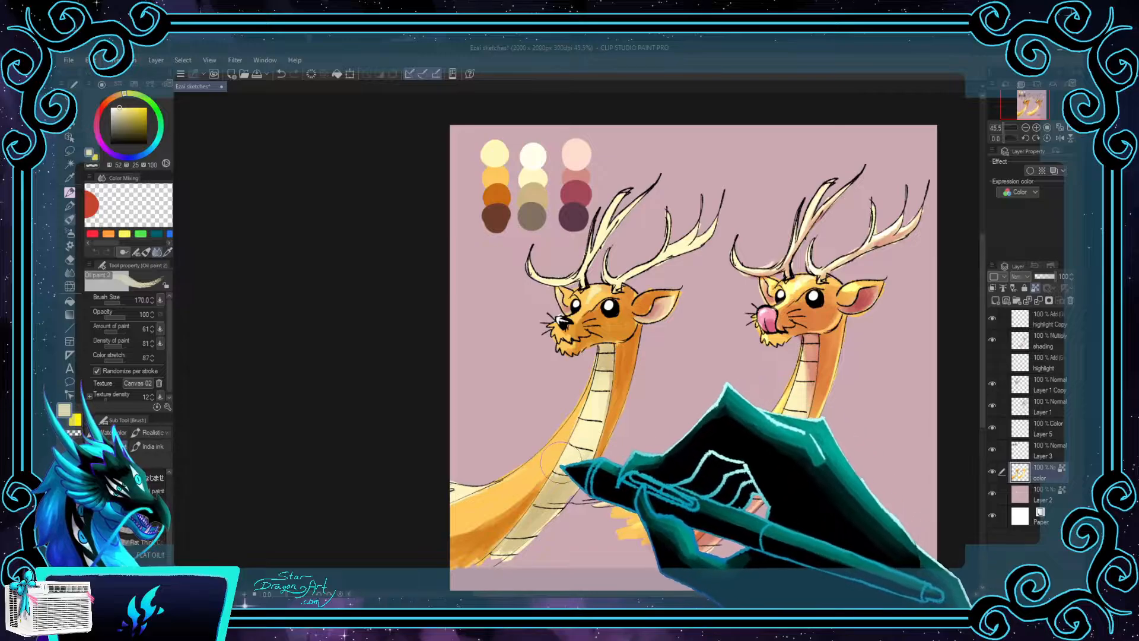
Step: Blend the orange shadow into the left dragon's lower body and neck using colors sampled from the painted areas
alt+click(544, 475)
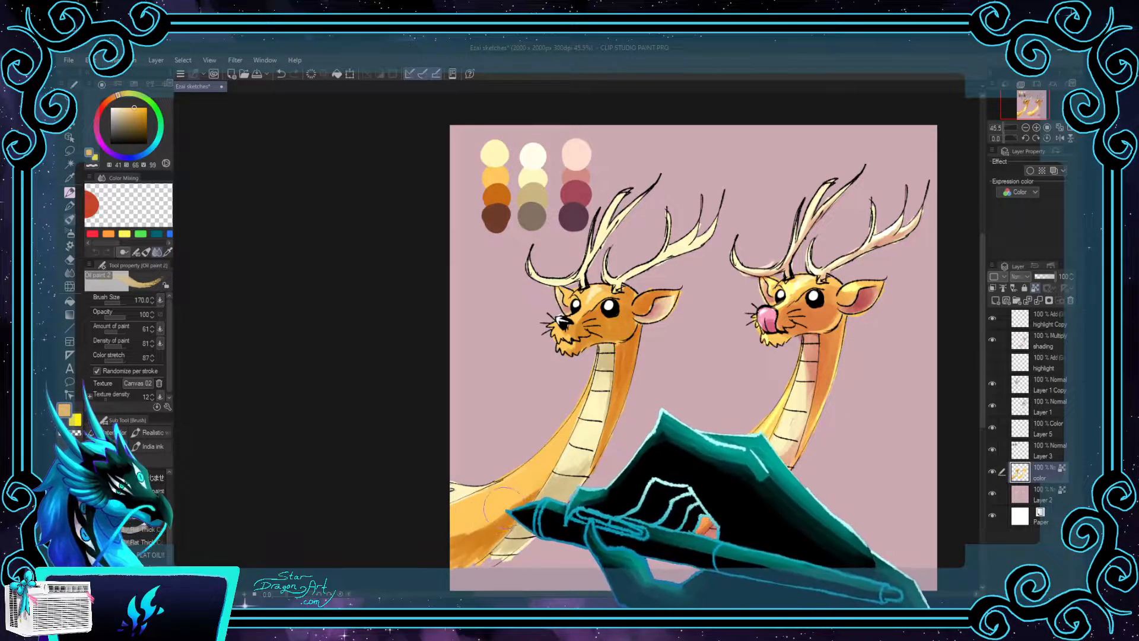
alt+click(457, 537)
drag(460, 540, 527, 497)
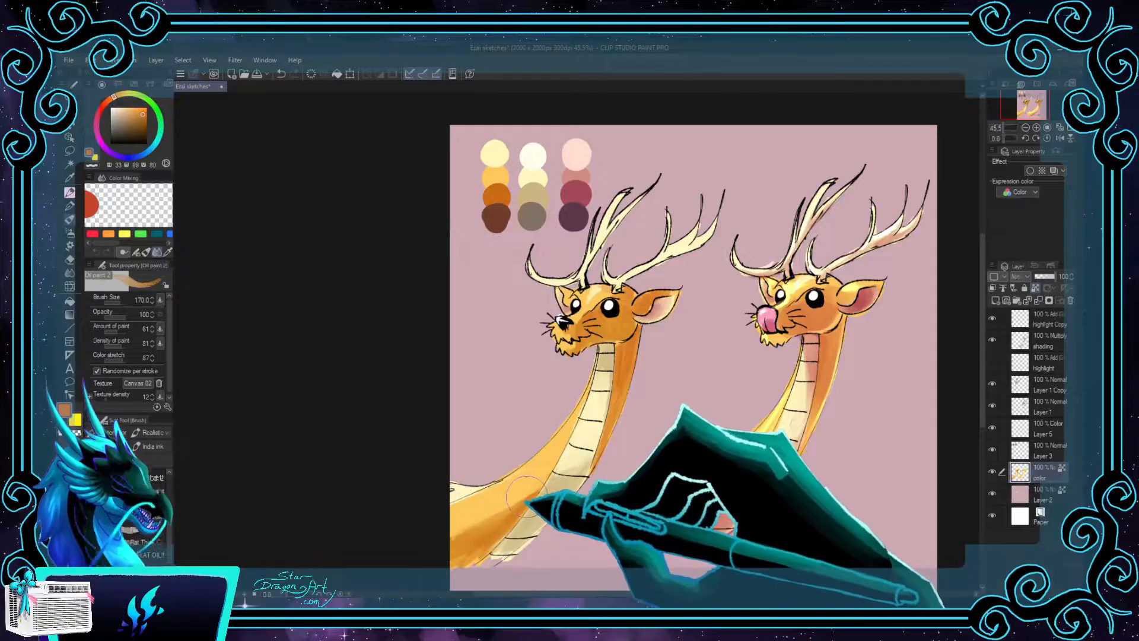
alt+click(510, 498)
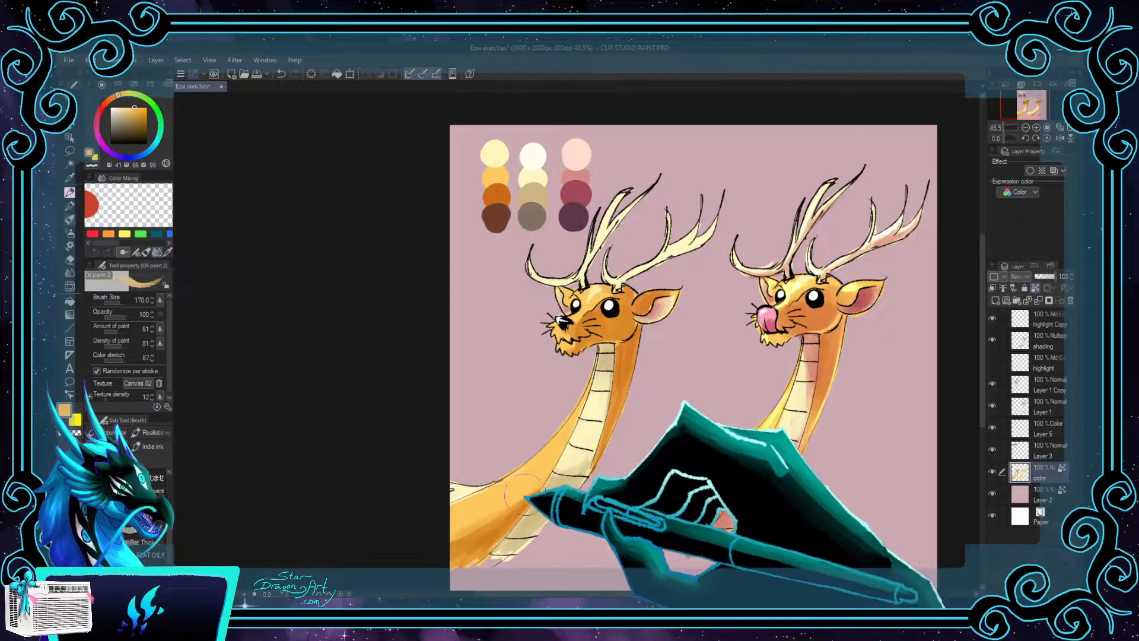
alt+click(632, 353)
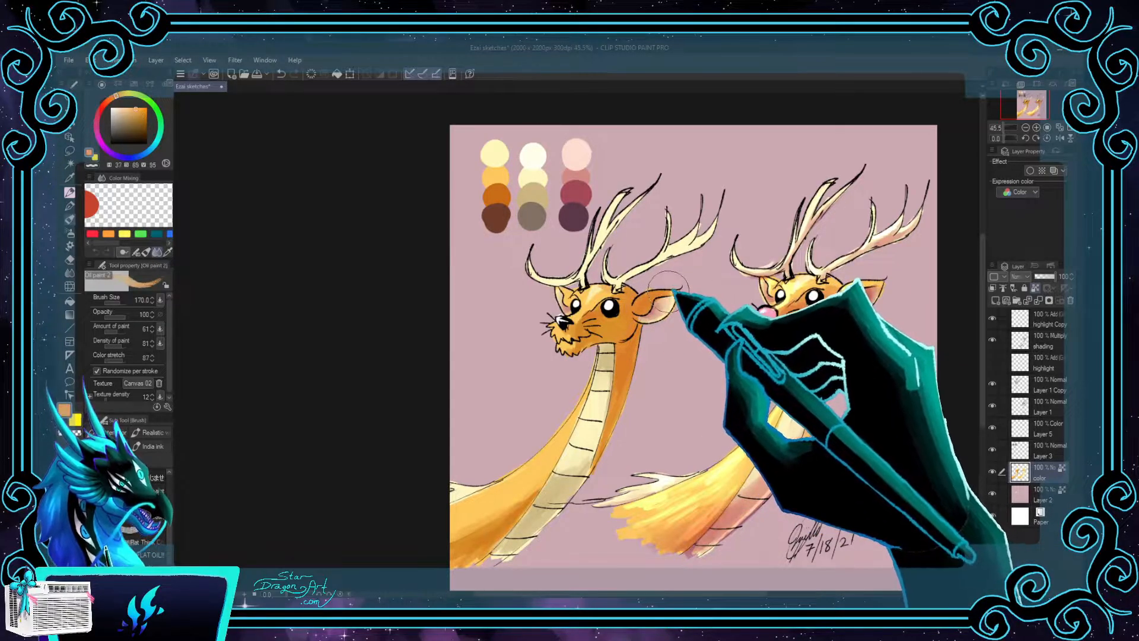
Step: Reduce the brush to 60 and shade the inside of the left dragon's near ear with shadow colors
alt+click(529, 191)
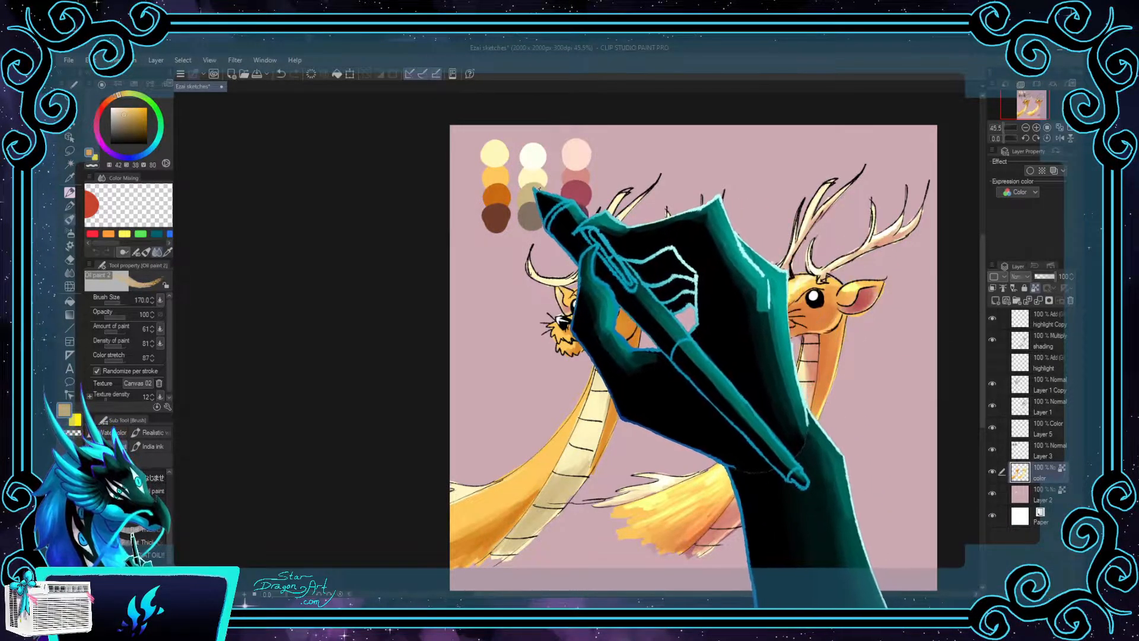
key(bracketleft)
key(bracketleft)
key(bracketleft)
key(bracketleft)
key(bracketleft)
key(bracketleft)
drag(676, 300, 660, 310)
alt+click(642, 317)
alt+click(669, 303)
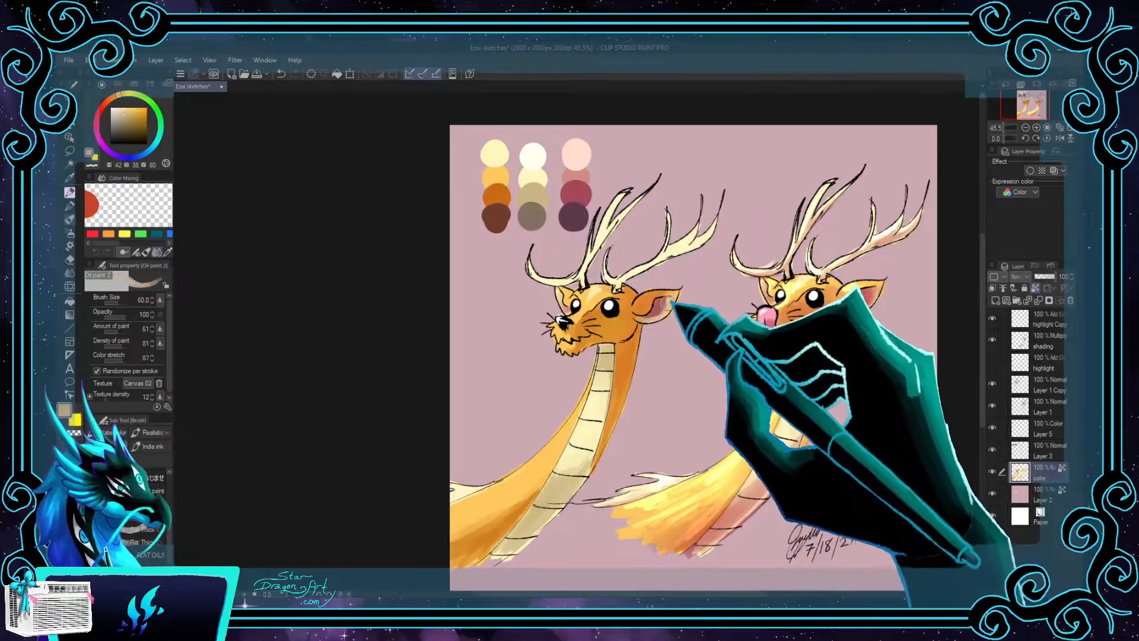
Step: Reduce the brush to 40 and add orange shadow around the left dragon's far ear
key(bracketleft)
key(bracketleft)
alt+click(567, 291)
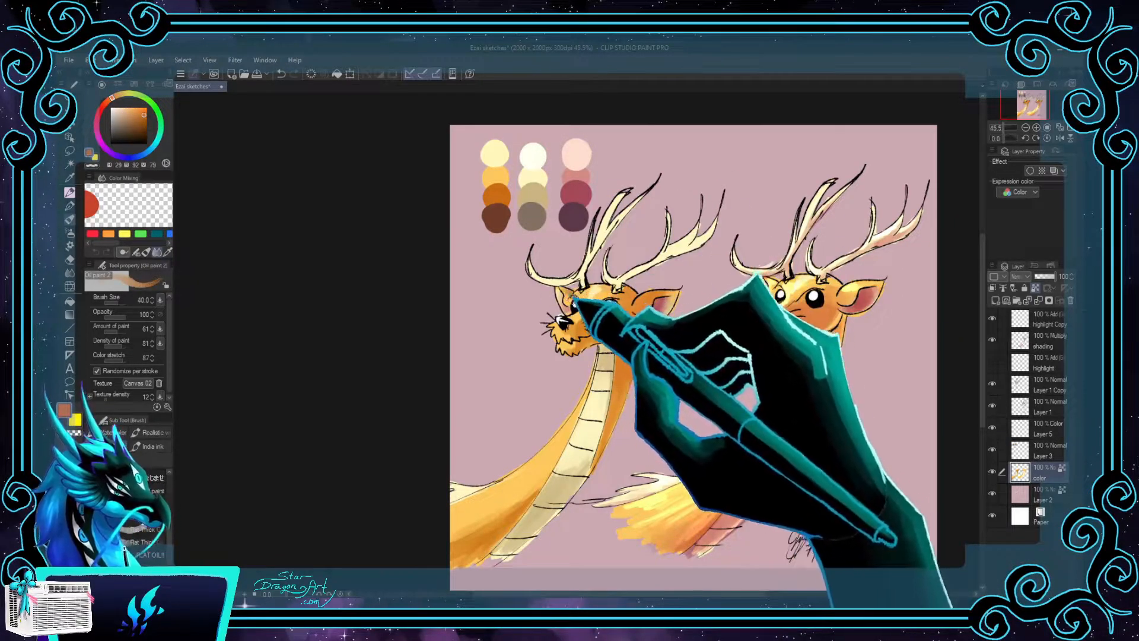
Step: Shade the left dragon's antlers and lower belly scales with the tan shadow color, enlarging the brush to 100 for the belly
alt+click(534, 191)
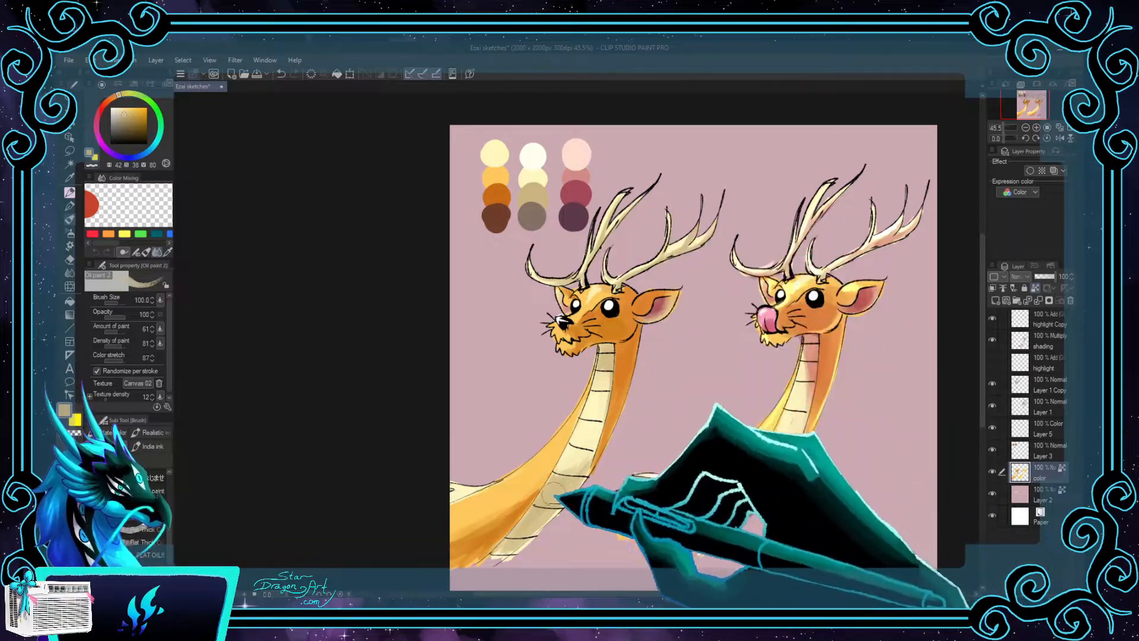
key(bracketright)
key(bracketright)
key(bracketright)
key(bracketright)
key(bracketright)
Step: Pick up the dark brown from the palette and deepen the shadows on the left dragon's head, neck and lower body
alt+click(496, 217)
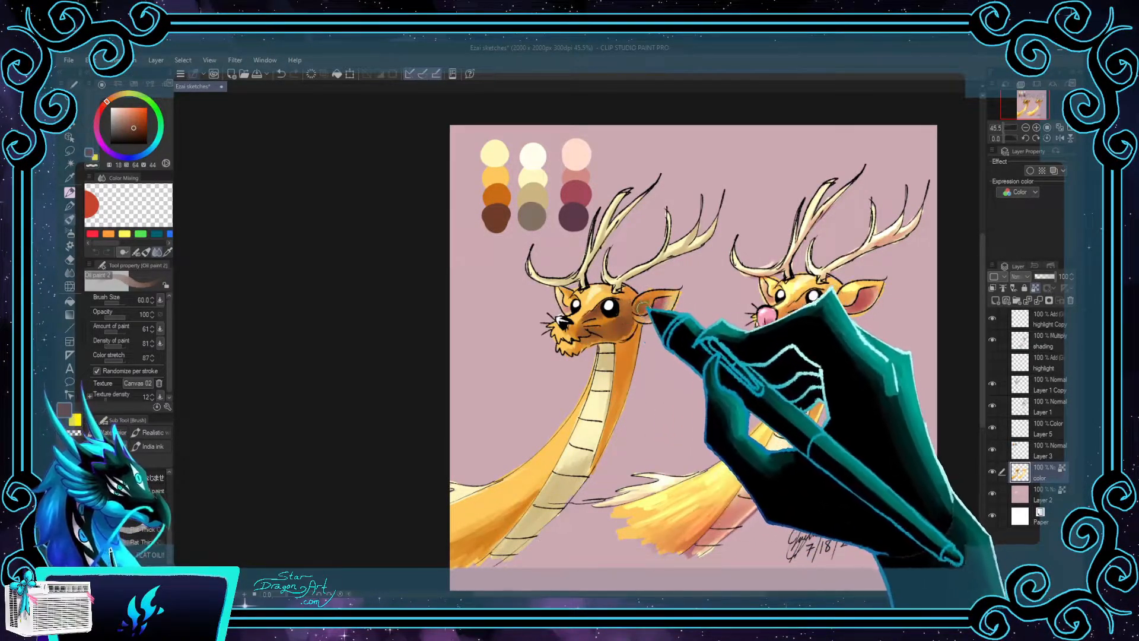
drag(630, 342, 612, 415)
drag(516, 519, 466, 556)
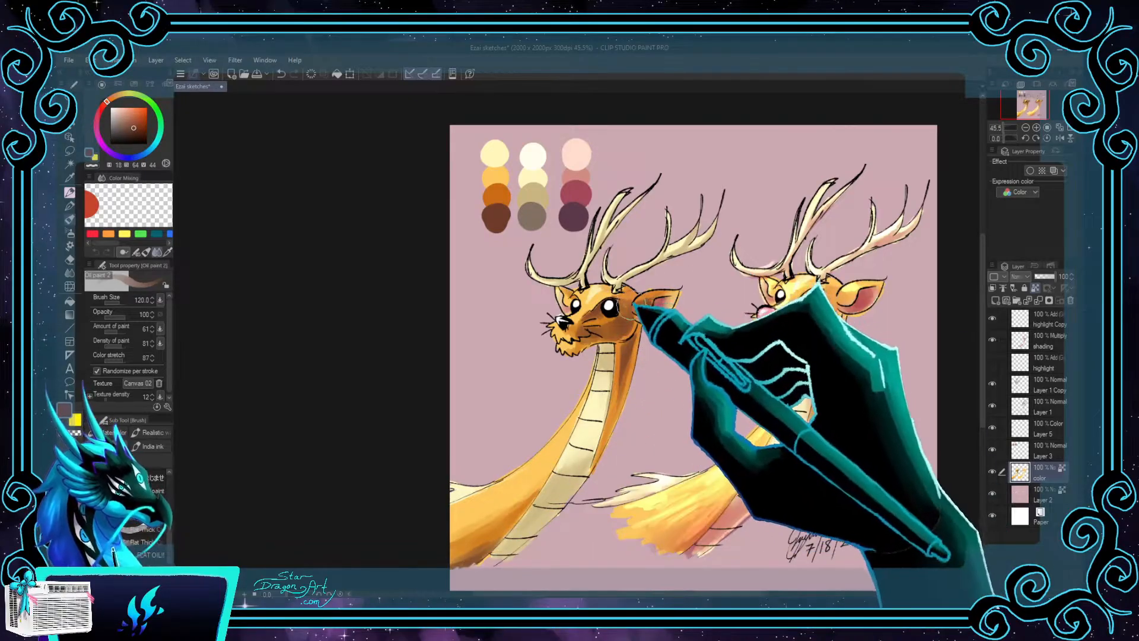
alt+click(621, 344)
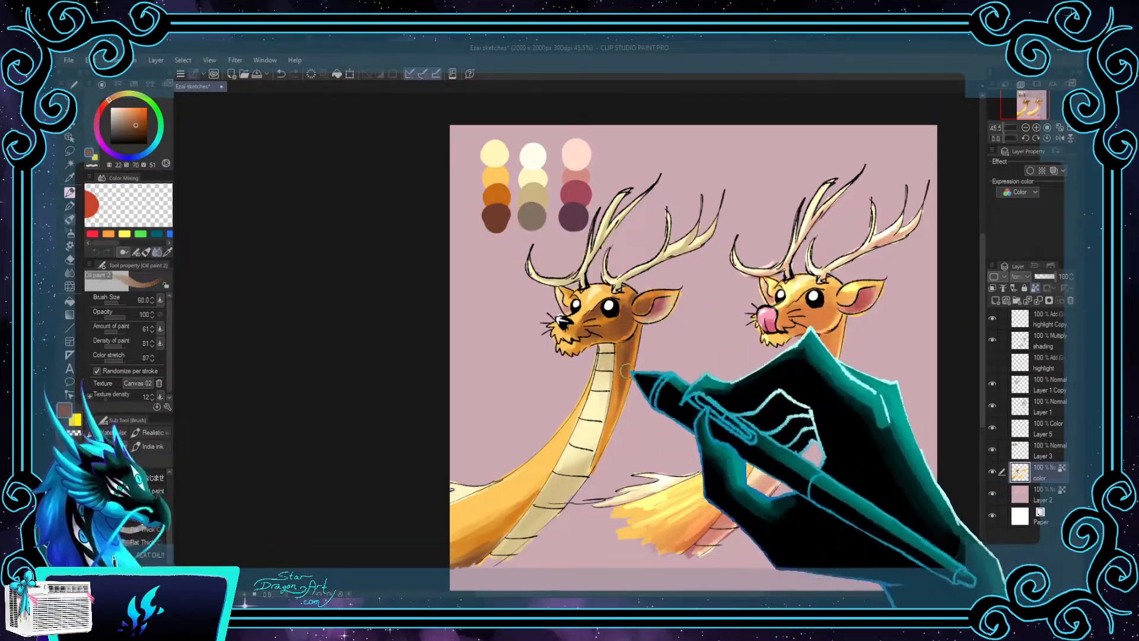
alt+click(608, 313)
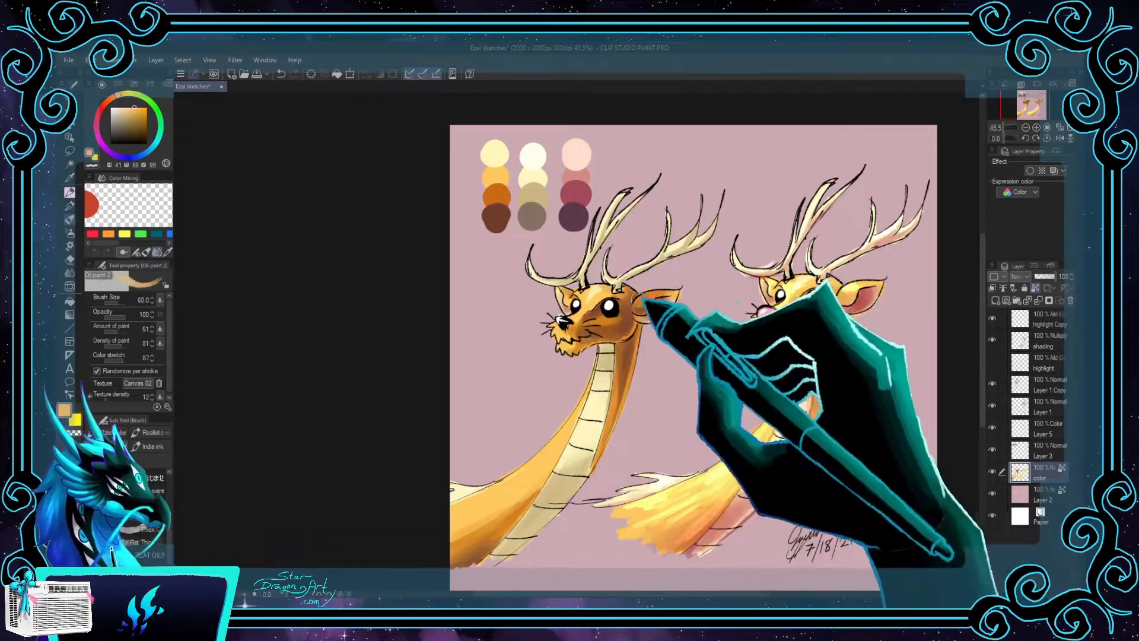
Step: Sample the dark belly shadow under the left dragon's chin, enlarge the brush and darken the lowest belly scales
alt+click(598, 350)
key(bracketright)
key(bracketright)
key(bracketright)
key(bracketright)
key(bracketright)
mouse_move(567, 498)
mouse_down()
mouse_move(499, 551)
mouse_move(573, 494)
mouse_move(523, 518)
mouse_up()
Step: Reduce the brush to 30 and deepen the left dragon's inner ear in dark purple and its antler shadows in grey-brown
key(bracketleft)
key(bracketleft)
key(bracketleft)
key(bracketleft)
key(bracketleft)
alt+click(660, 301)
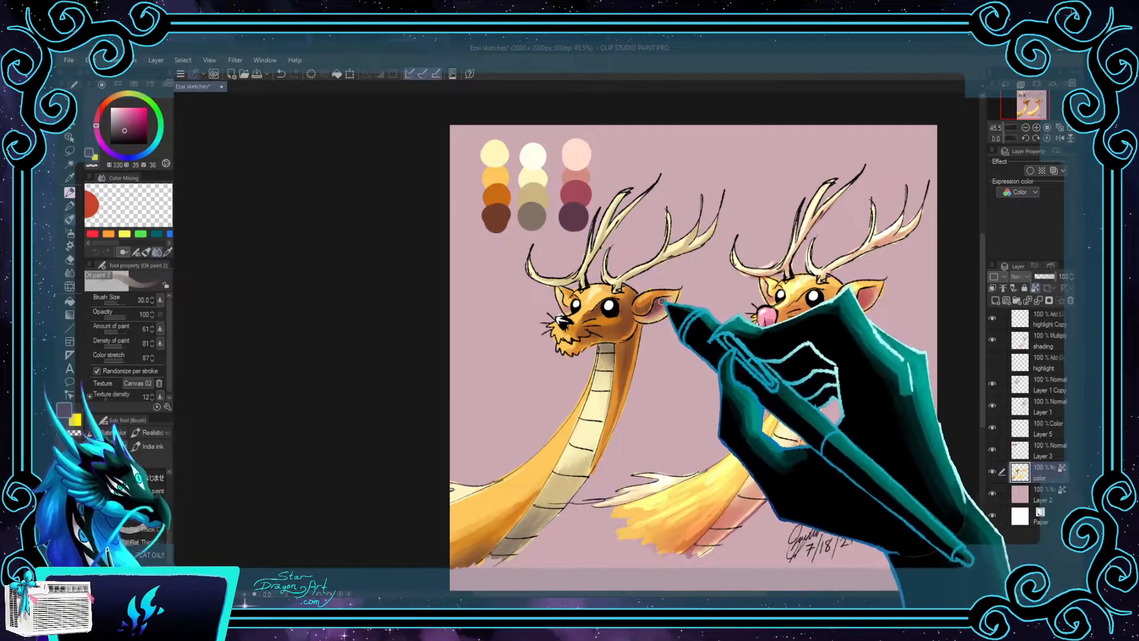
alt+click(657, 298)
alt+click(652, 299)
alt+click(534, 215)
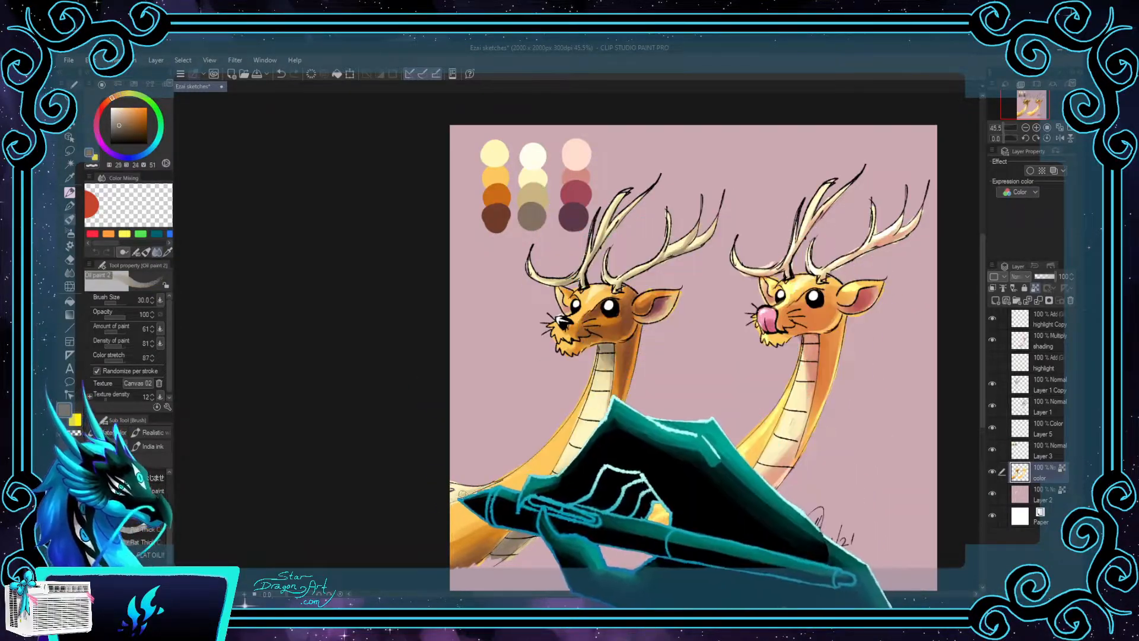
Step: Highlight the left dragon's belly scales in near-white, then enlarge the brush and lighten the top of its body with pale cream
alt+click(649, 190)
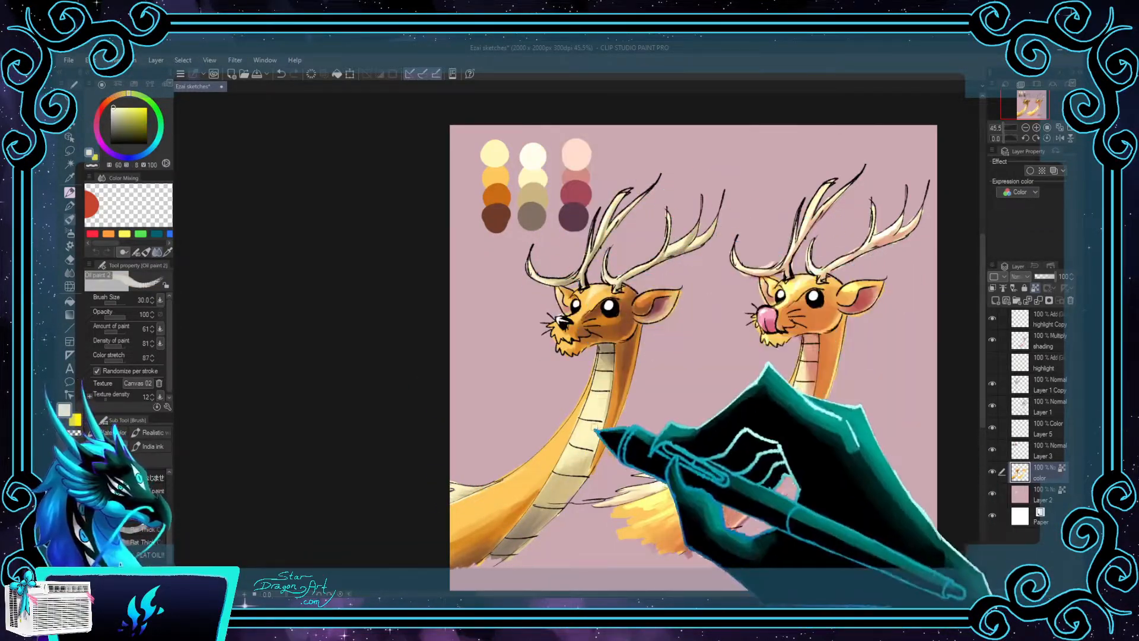
drag(595, 428, 590, 445)
alt+click(533, 179)
key(bracketright)
key(bracketright)
key(bracketright)
key(bracketright)
key(bracketright)
mouse_move(521, 488)
mouse_down()
mouse_move(582, 395)
mouse_move(546, 442)
mouse_move(562, 448)
mouse_move(454, 525)
mouse_move(545, 464)
mouse_move(471, 502)
mouse_up()
Step: Reduce the brush to 50 and paint the near-white palette color as the brightest highlights on the left dragon
key(bracketleft)
key(bracketleft)
key(bracketleft)
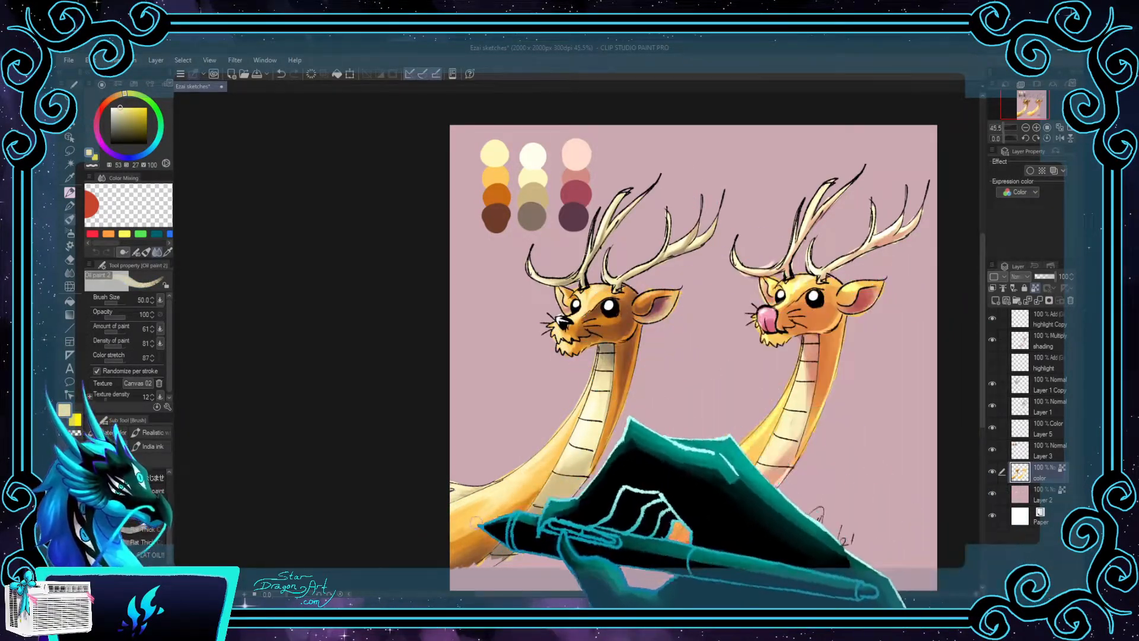
alt+click(533, 155)
drag(892, 348, 817, 342)
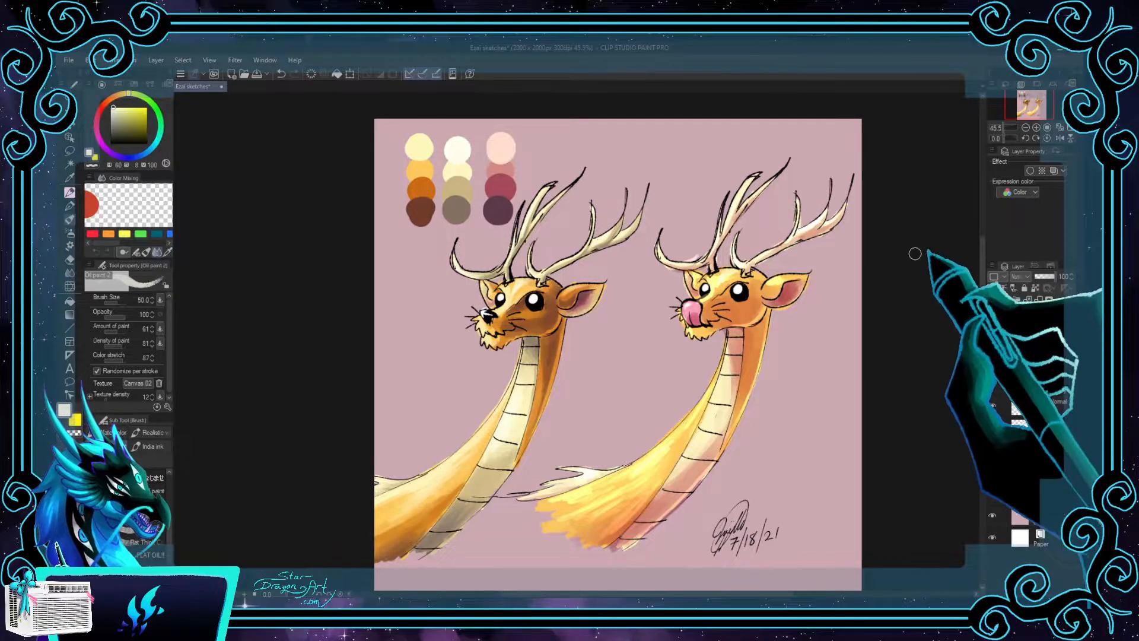
Step: Try sketching black pencil circles around the right dragon's head on a new layer
drag(134, 135, 148, 146)
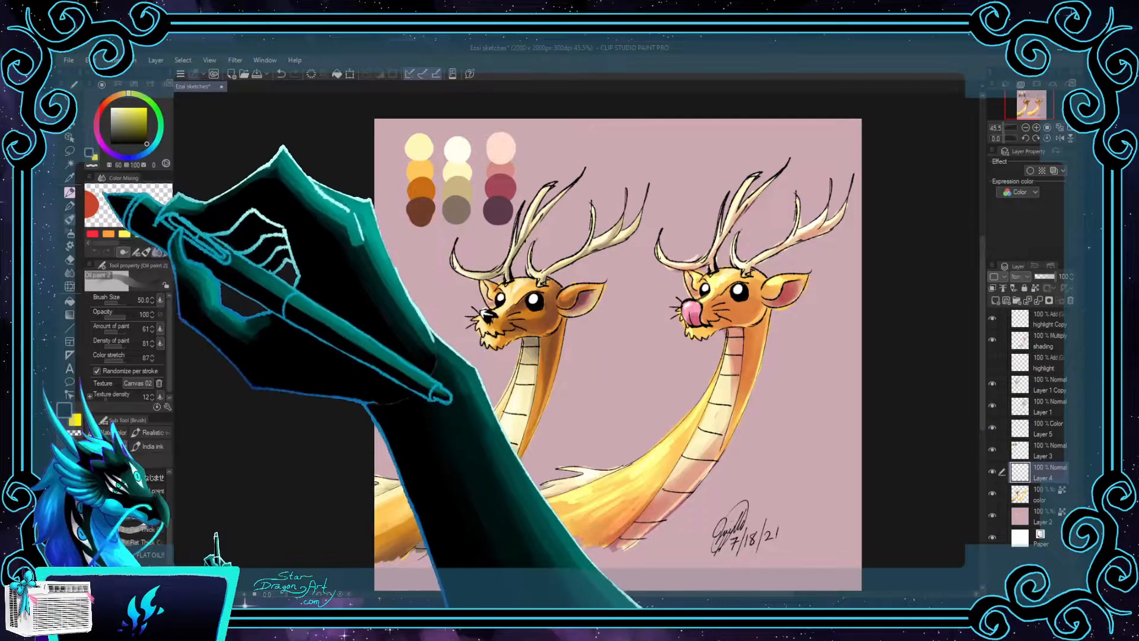
click(71, 194)
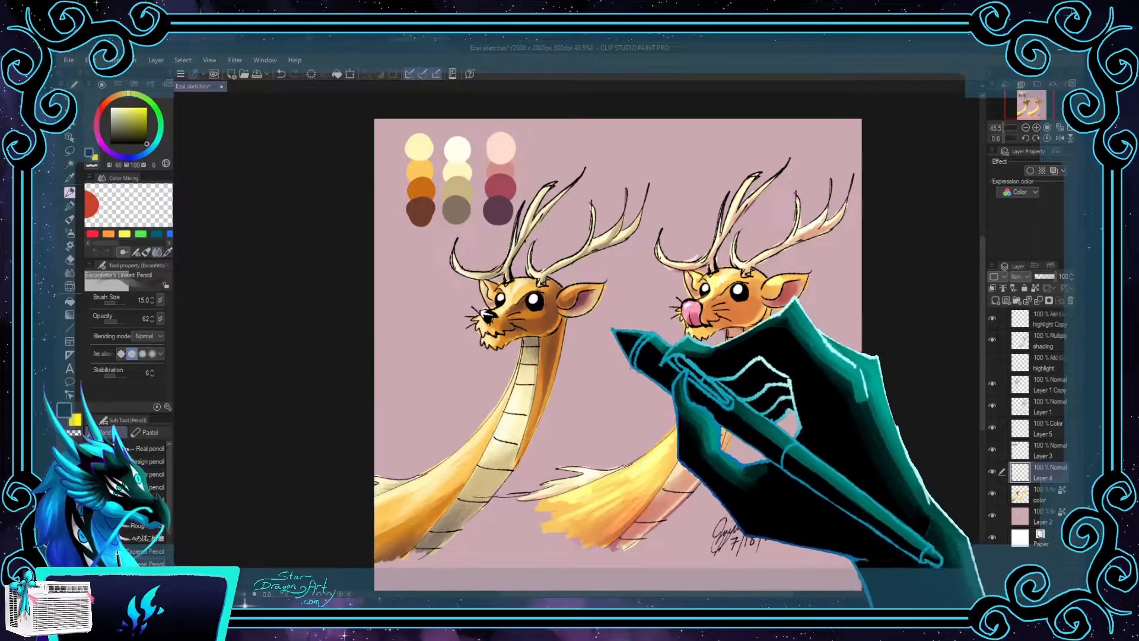
drag(641, 335, 648, 353)
key(ctrl+z)
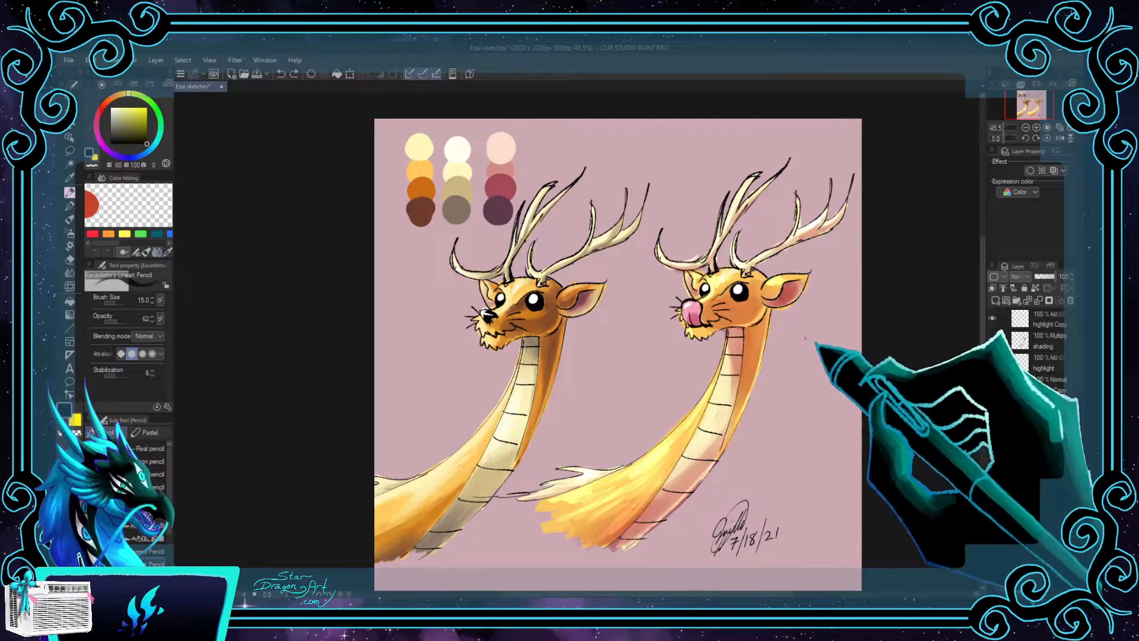
drag(789, 256, 783, 332)
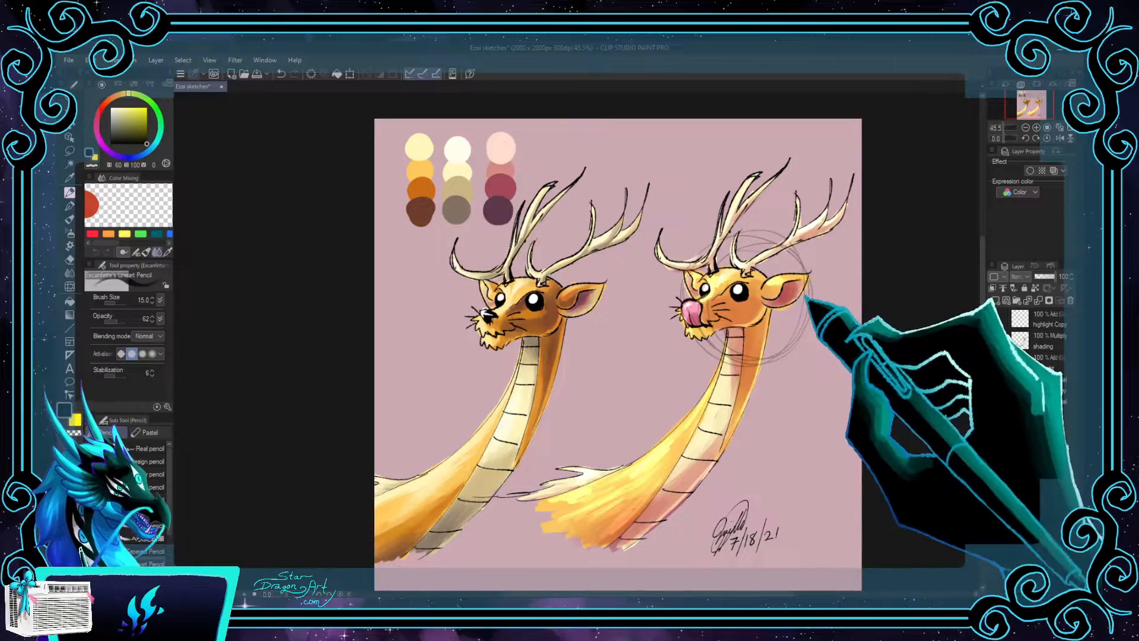
key(ctrl+z)
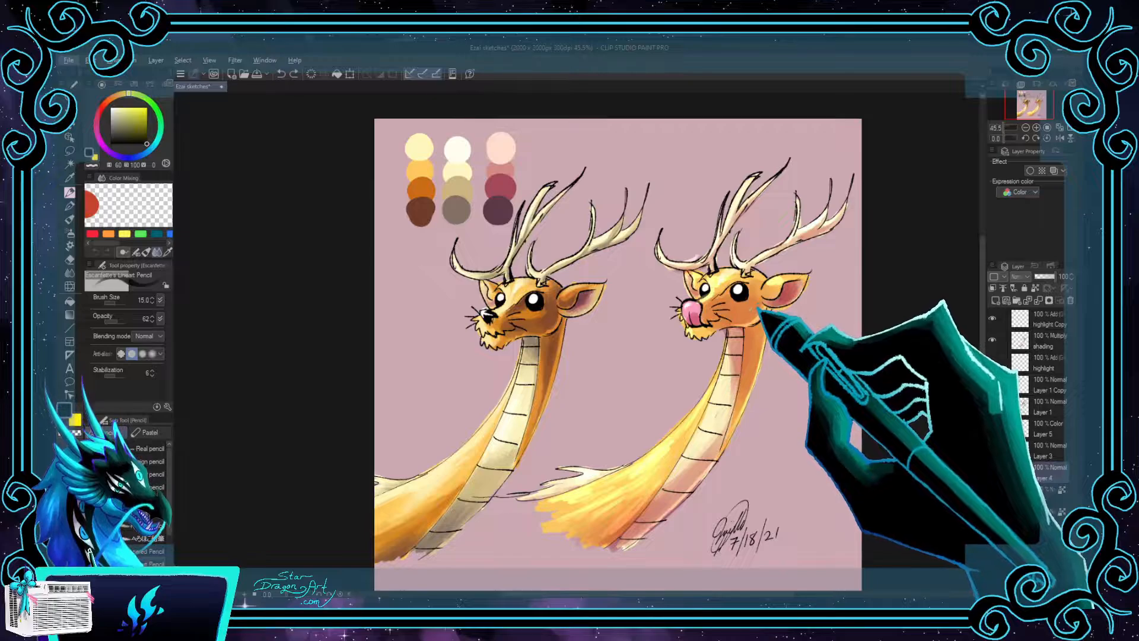
Step: Sample the right dragon's cheek orange, shift it darker and redder, and paint it on the cheek with Oil paint 2 on a new layer
alt+click(753, 301)
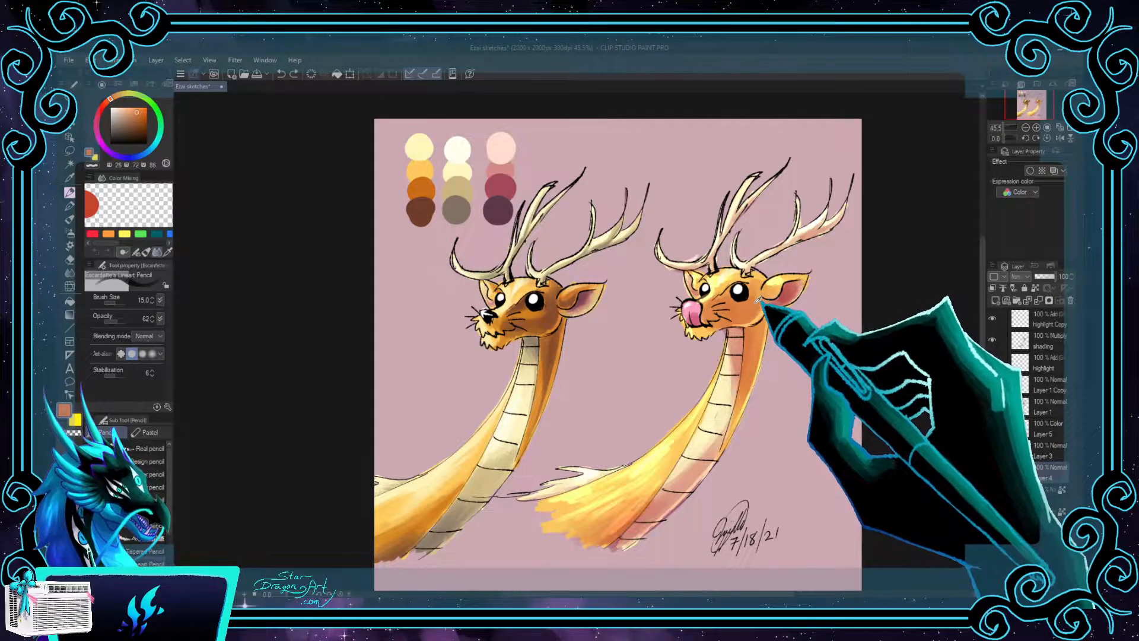
click(107, 103)
click(130, 124)
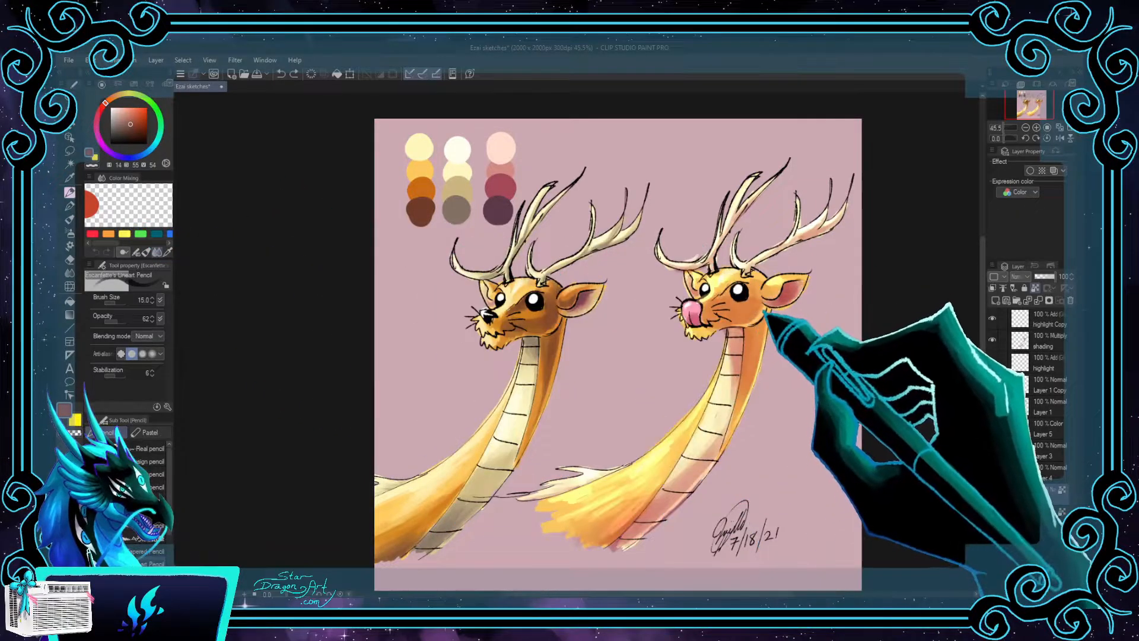
click(997, 301)
click(69, 206)
key(b)
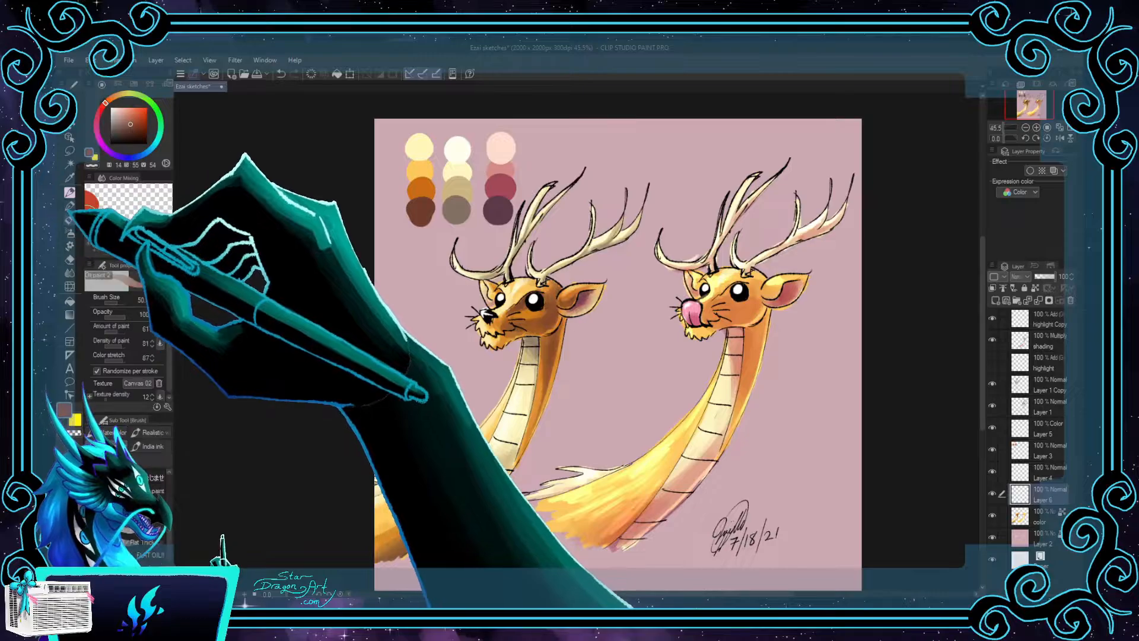
drag(760, 309, 749, 294)
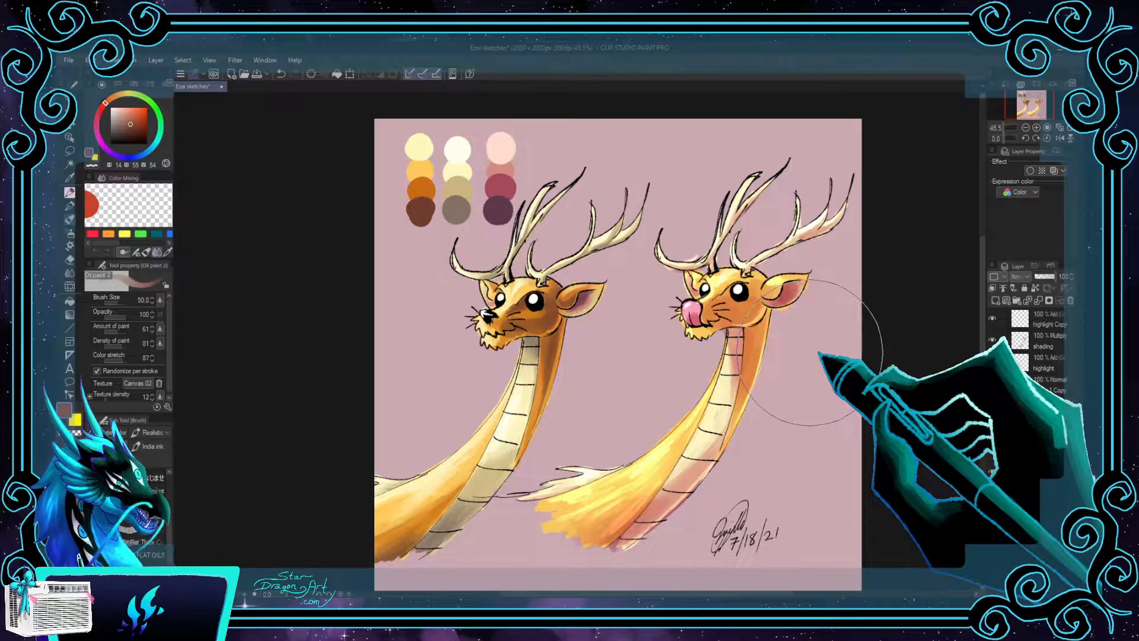
Step: Sample the right dragon's pale yellow antler base, its orange cheek and the orange palette shadow to compare their hues
alt+click(740, 274)
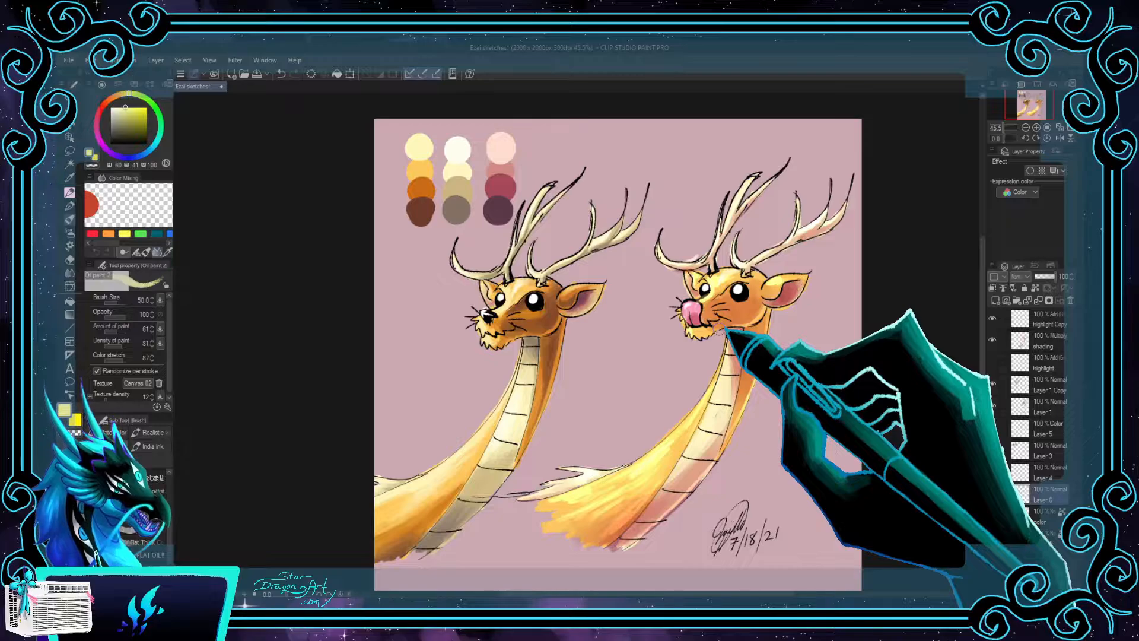
alt+click(763, 304)
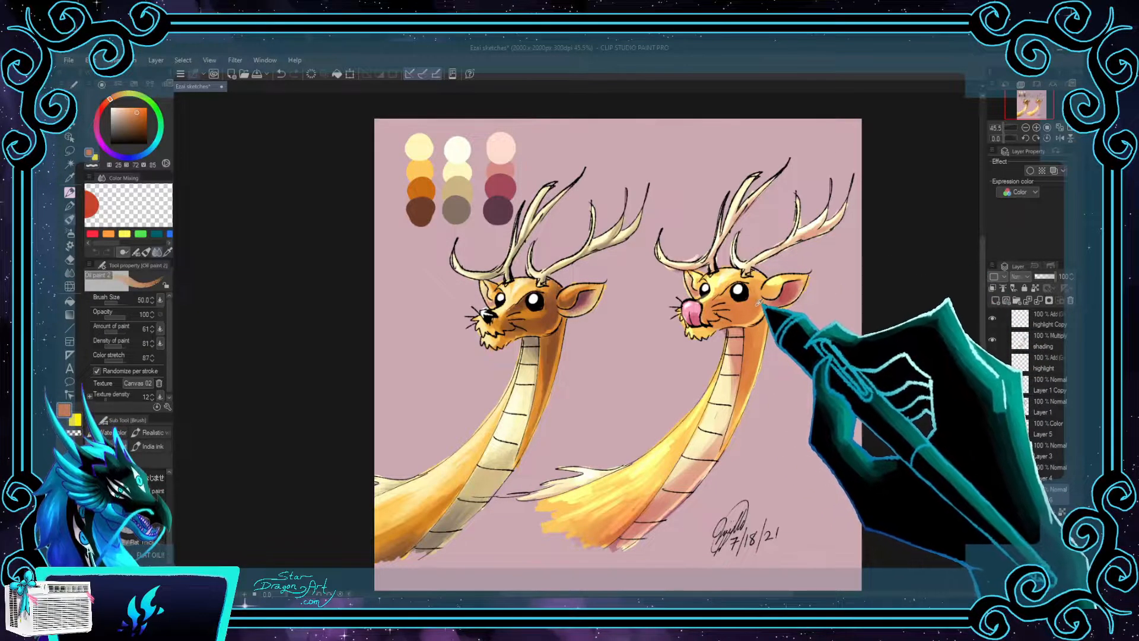
alt+click(428, 184)
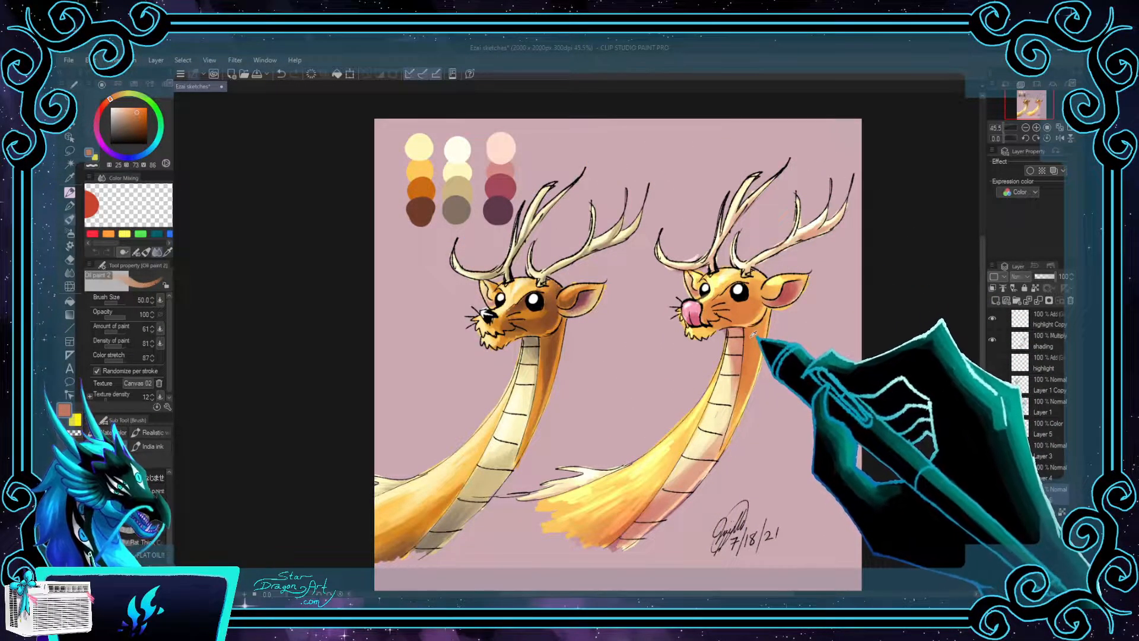
Step: Sample the dark orange palette shadow and paint a small round swatch of it with the G-pen on Layer 4, above the right dragon's antlers
alt+click(420, 190)
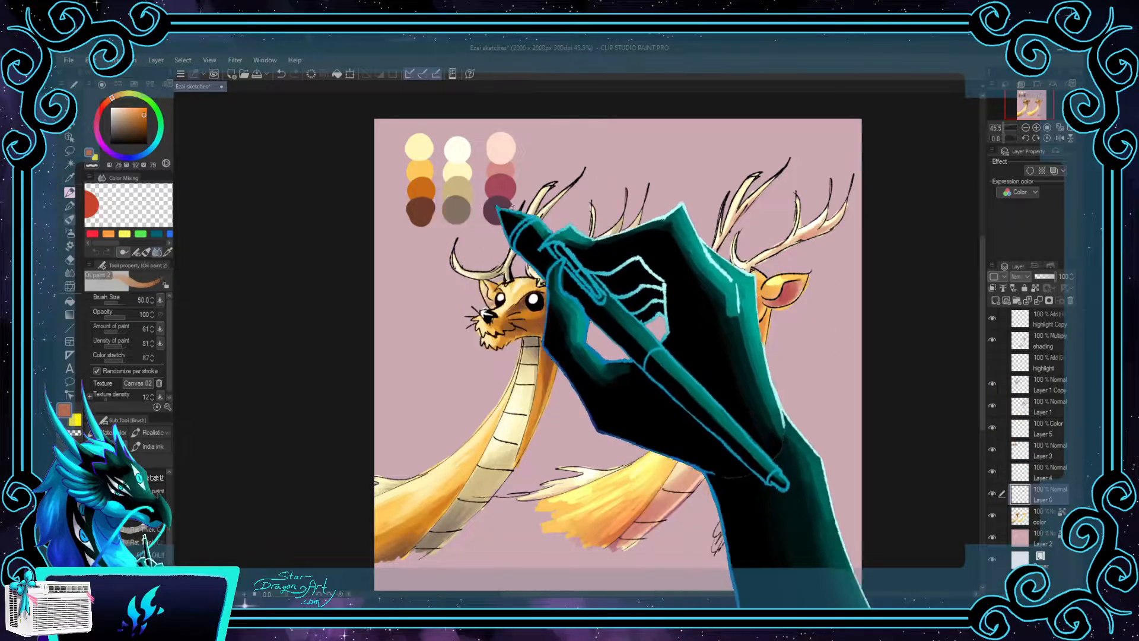
alt+click(420, 172)
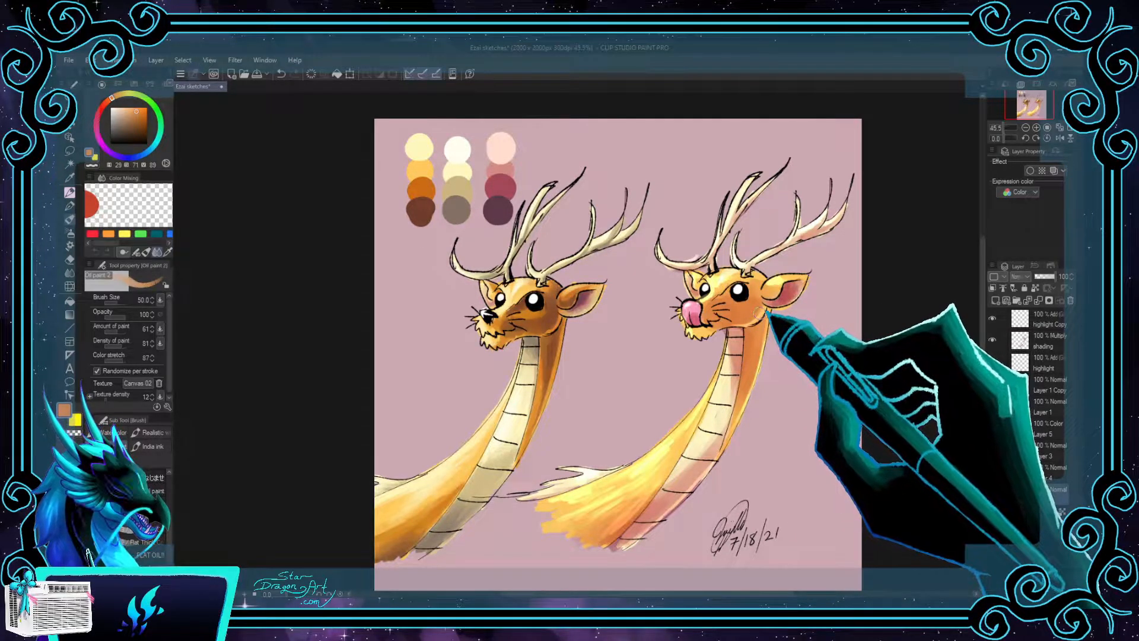
alt+click(421, 190)
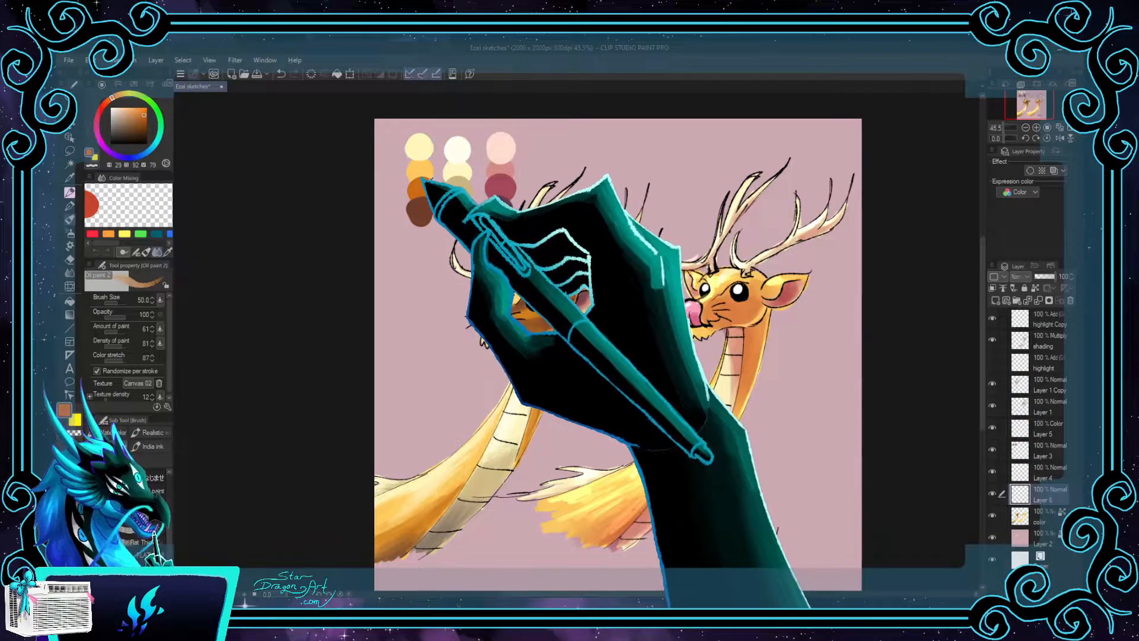
click(69, 191)
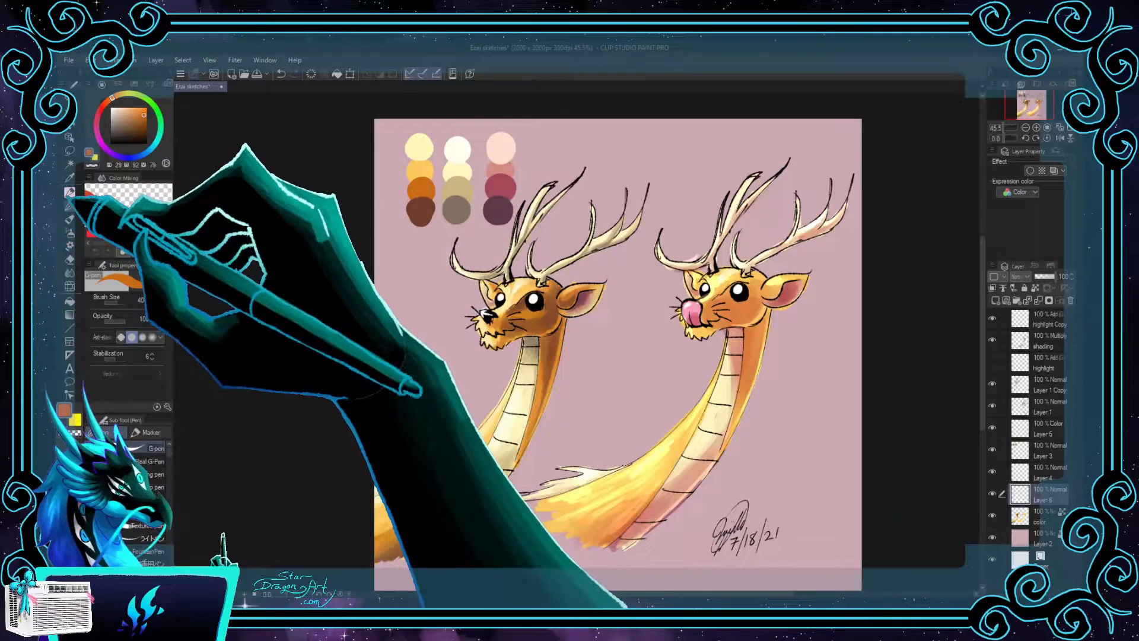
click(1050, 475)
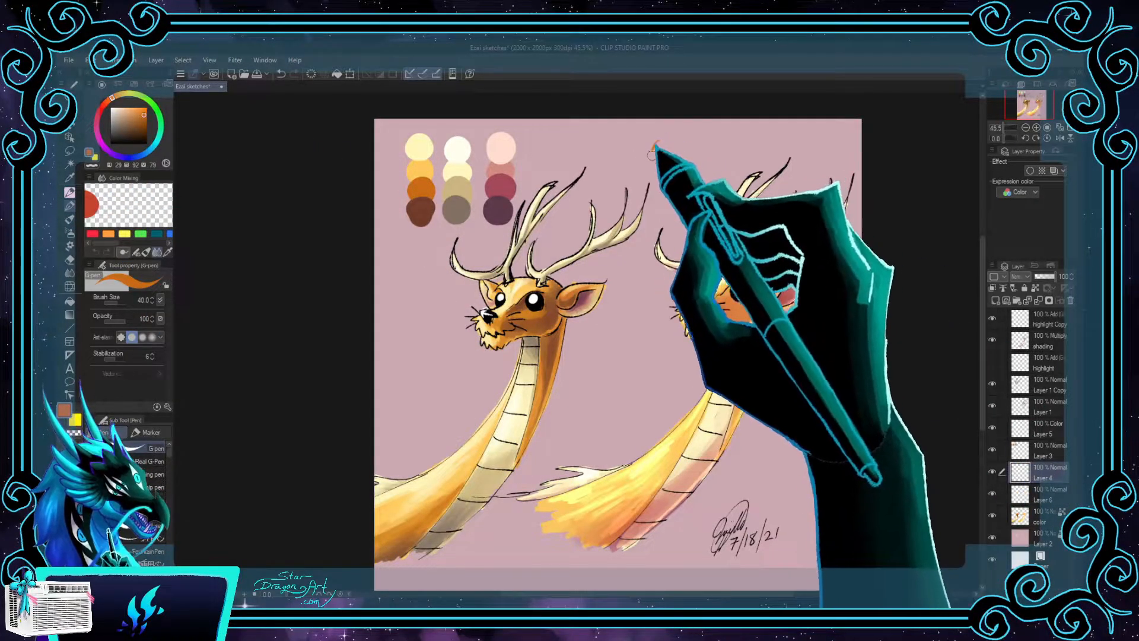
drag(656, 155, 668, 143)
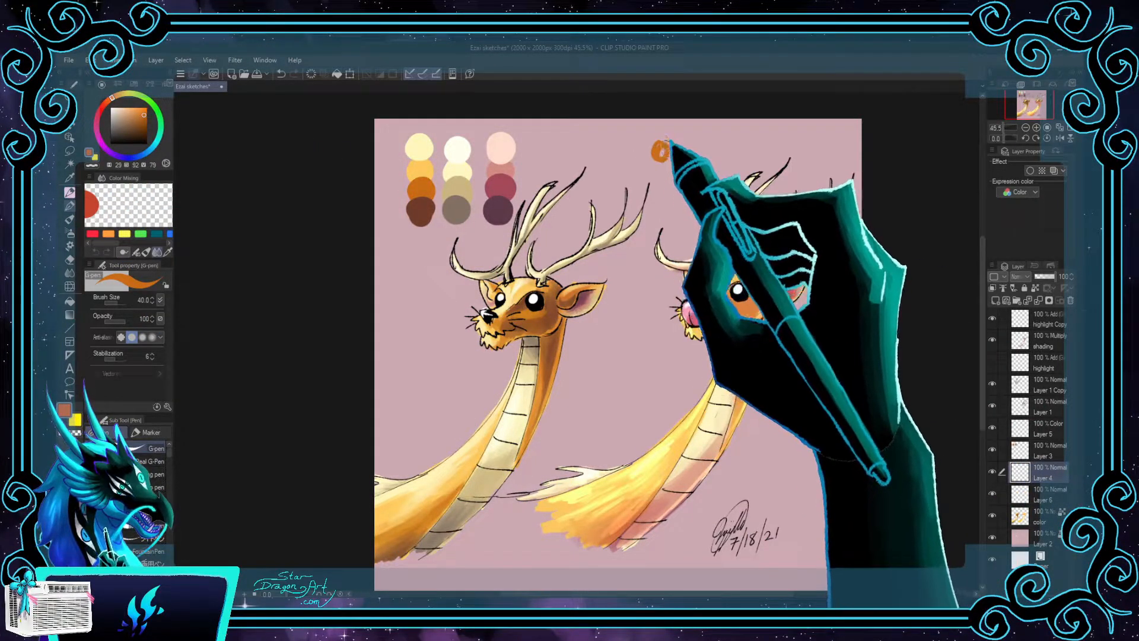